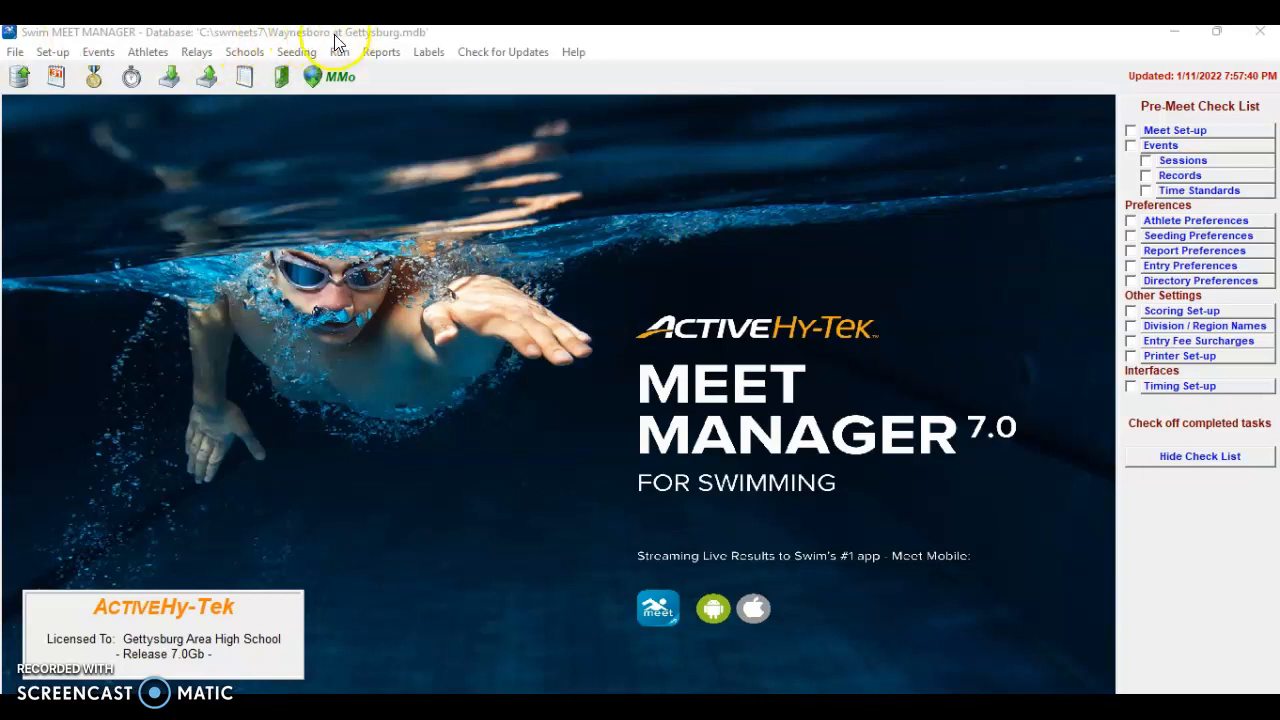
Open the File menu to reach the meet database commands
{"action": "left_click", "coordinate": [15, 53]}
Create a new meet database named 'RedLand at Gettysburg.mdb' from File > Open / New
{"action": "left_click", "coordinate": [44, 78]}
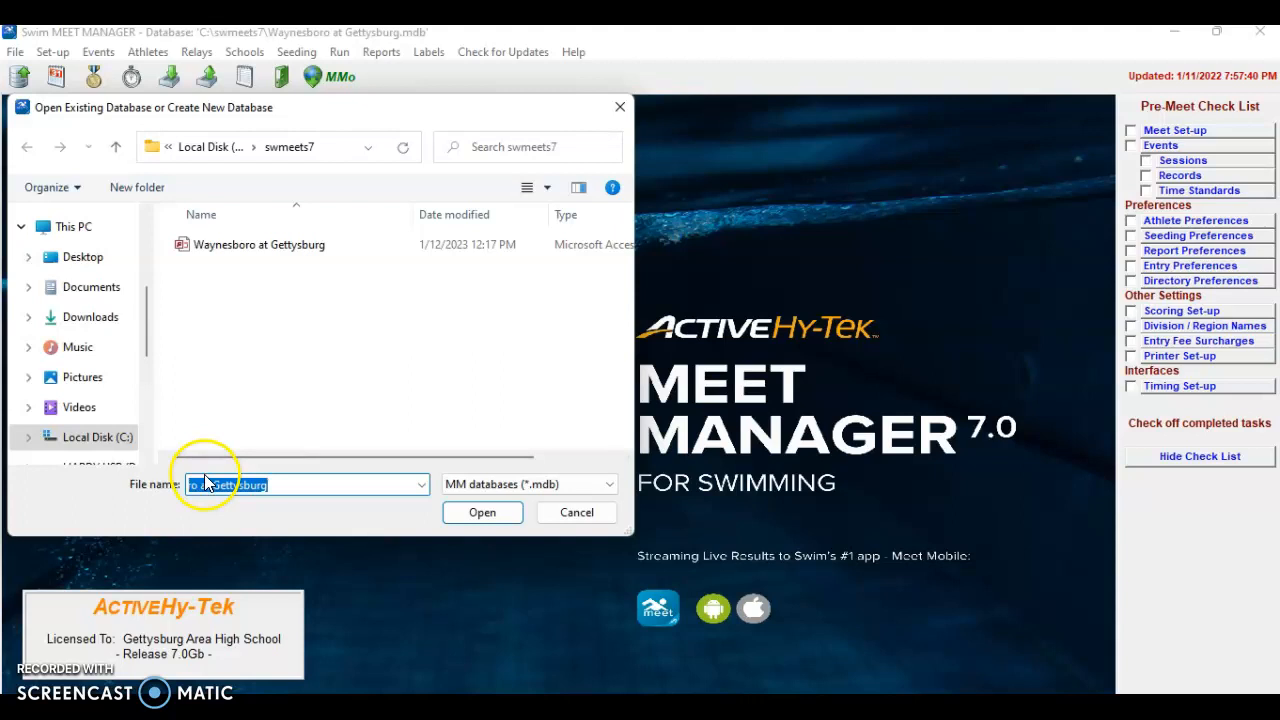
{"action": "left_click_drag", "start_coordinate": [204, 482], "coordinate": [165, 484]}
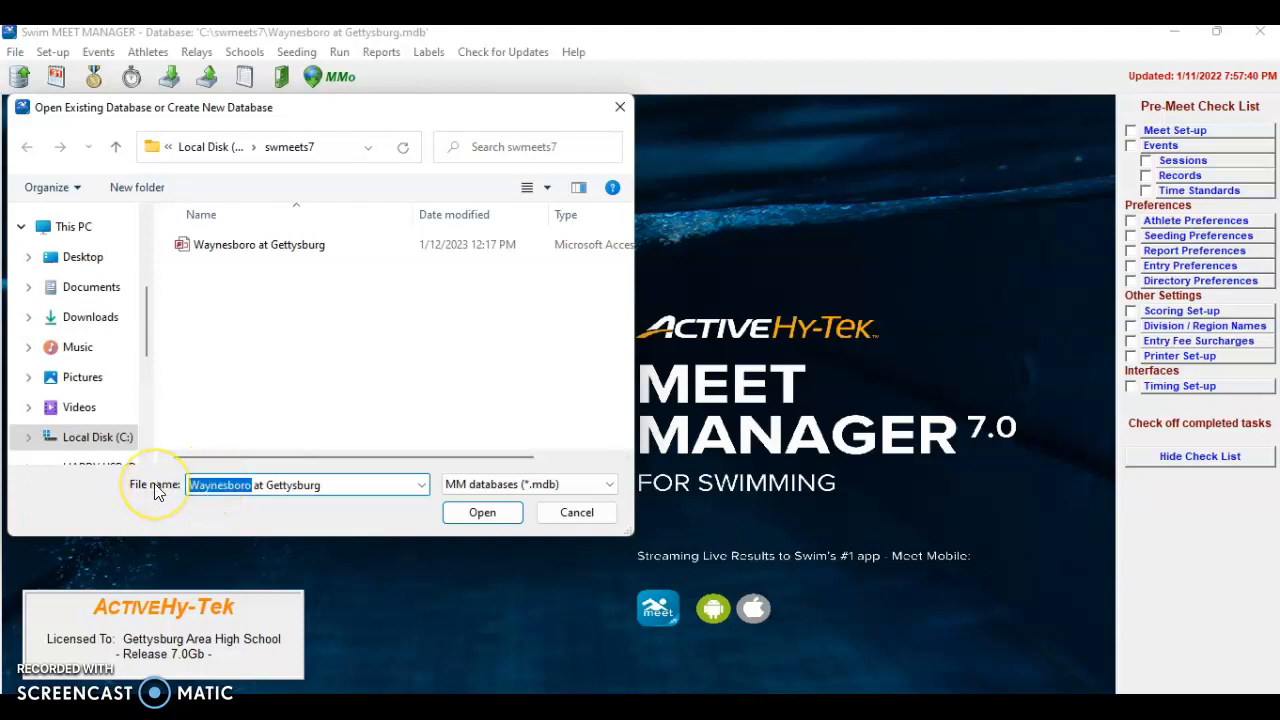
{"action": "type", "text": "Red"}
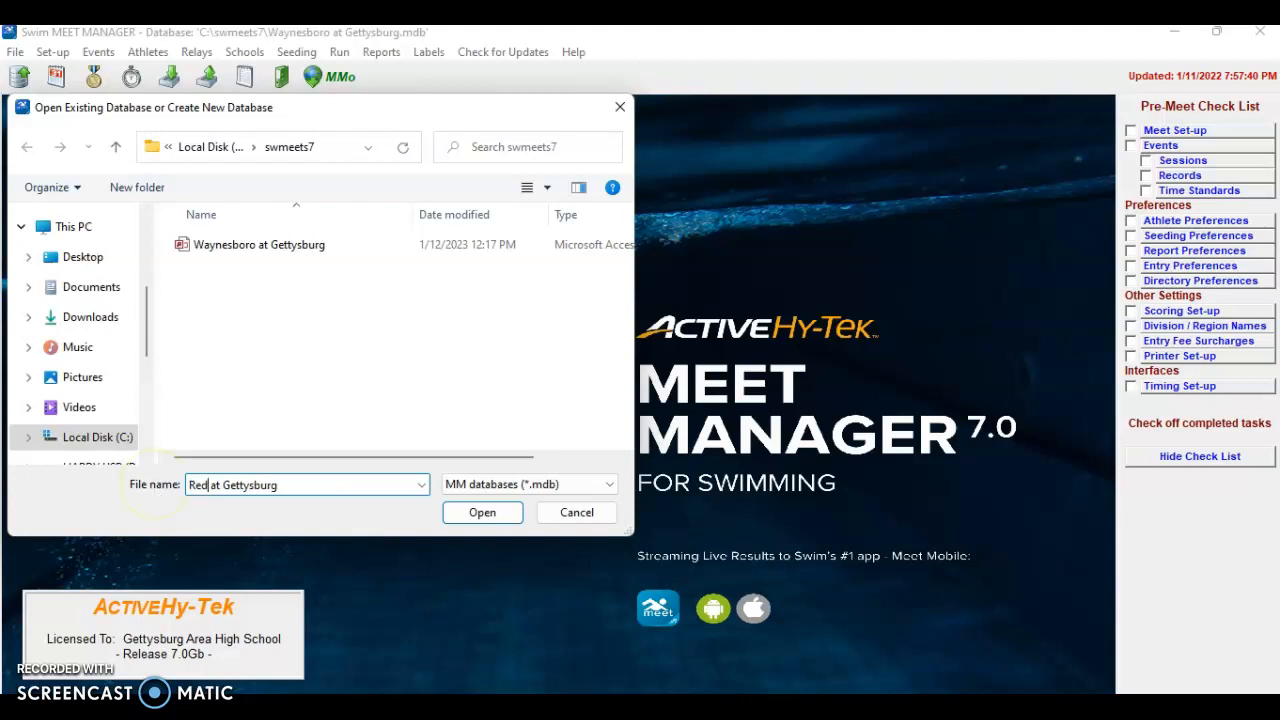
{"action": "type", "text": "Land"}
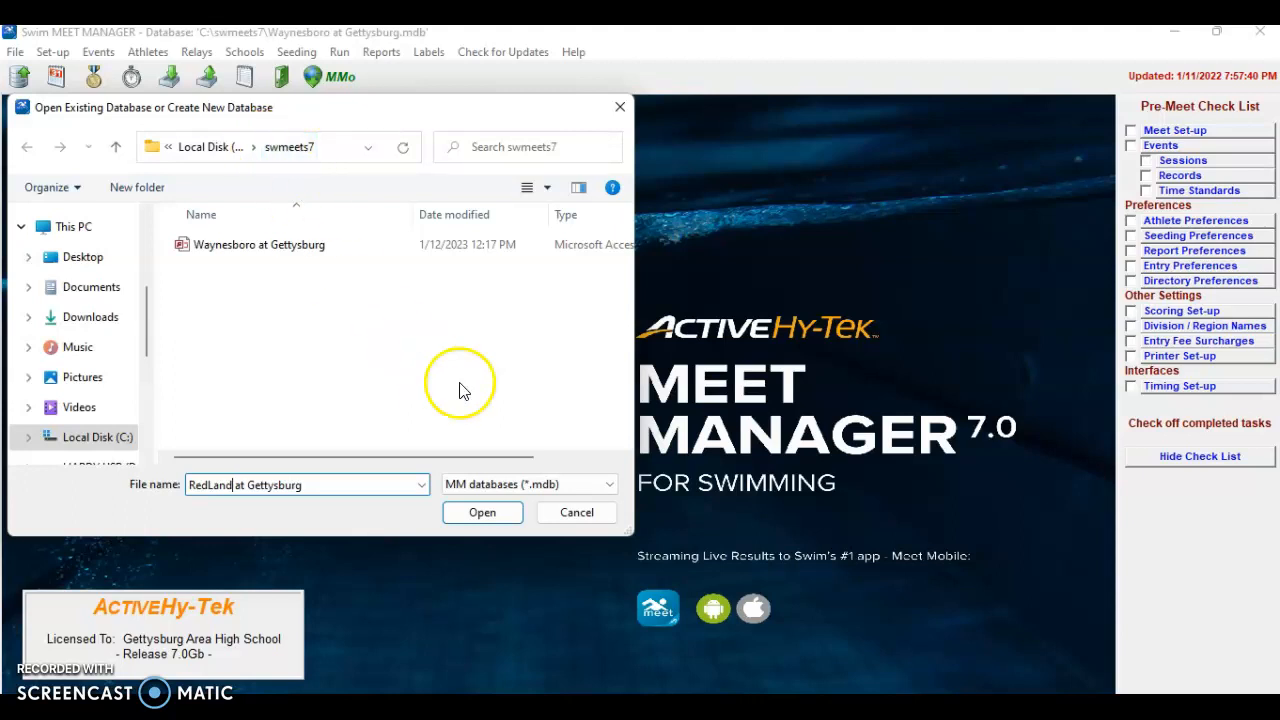
{"action": "left_click", "coordinate": [482, 516]}
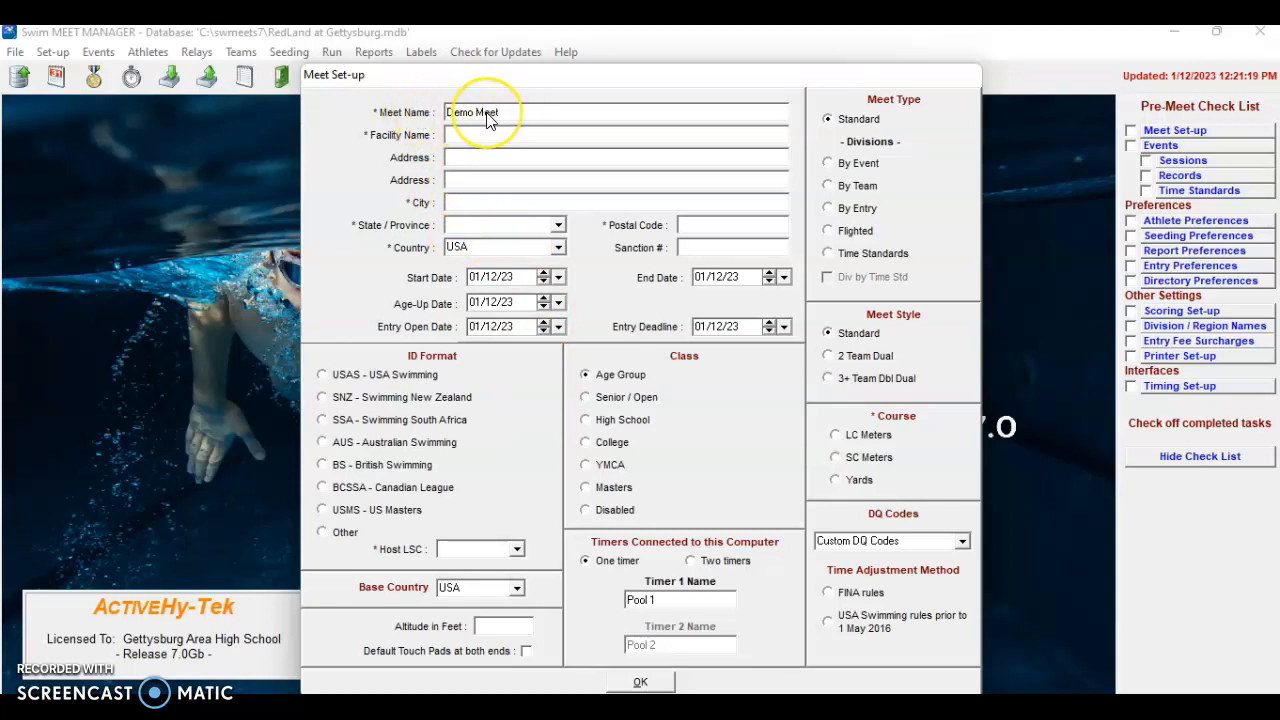
Name the meet 'Redland at Gettysburg' and the facility 'Gettysburg College Bullets Pool'
{"action": "type", "text": "Redland"}
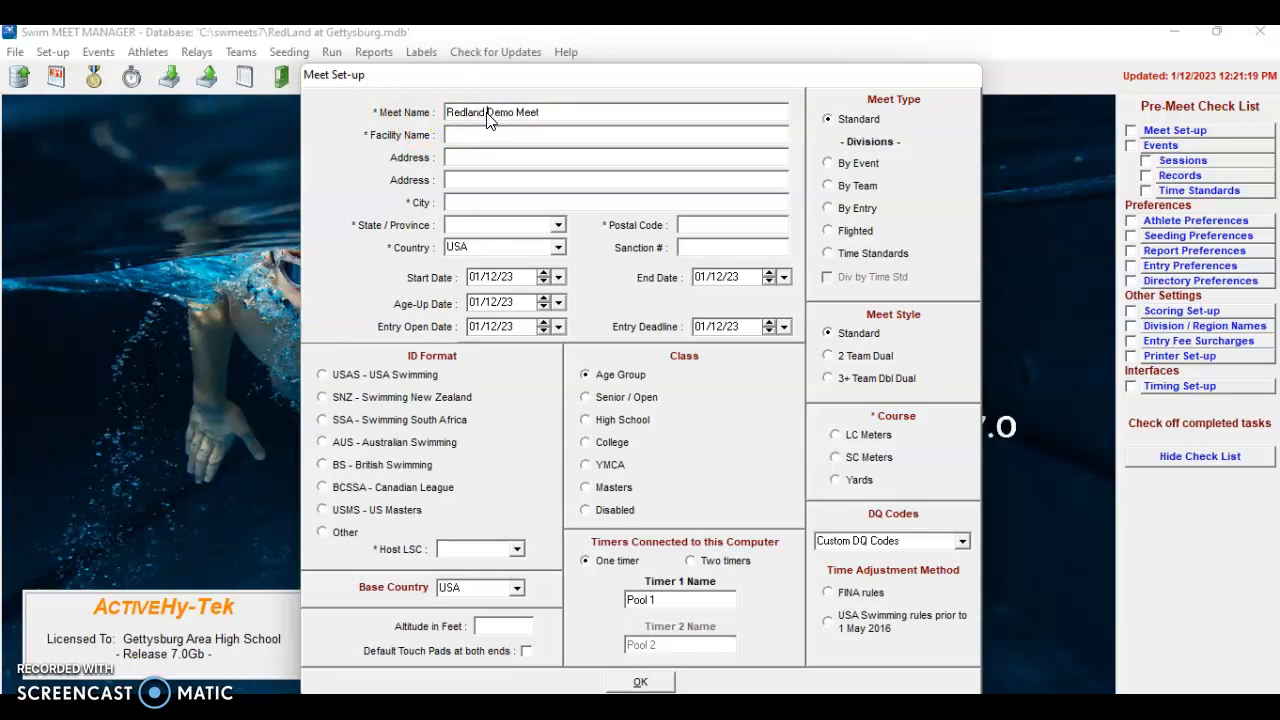
{"action": "type", "text": " at Gettysburg"}
{"action": "key", "text": "Delete"}
{"action": "key", "text": "Delete"}
{"action": "key", "text": "Delete"}
{"action": "key", "text": "Delete"}
{"action": "key", "text": "Delete"}
{"action": "key", "text": "Delete"}
{"action": "key", "text": "Delete"}
{"action": "key", "text": "Delete"}
{"action": "left_click", "coordinate": [471, 140]}
{"action": "type", "text": "Gettysburg College P"}
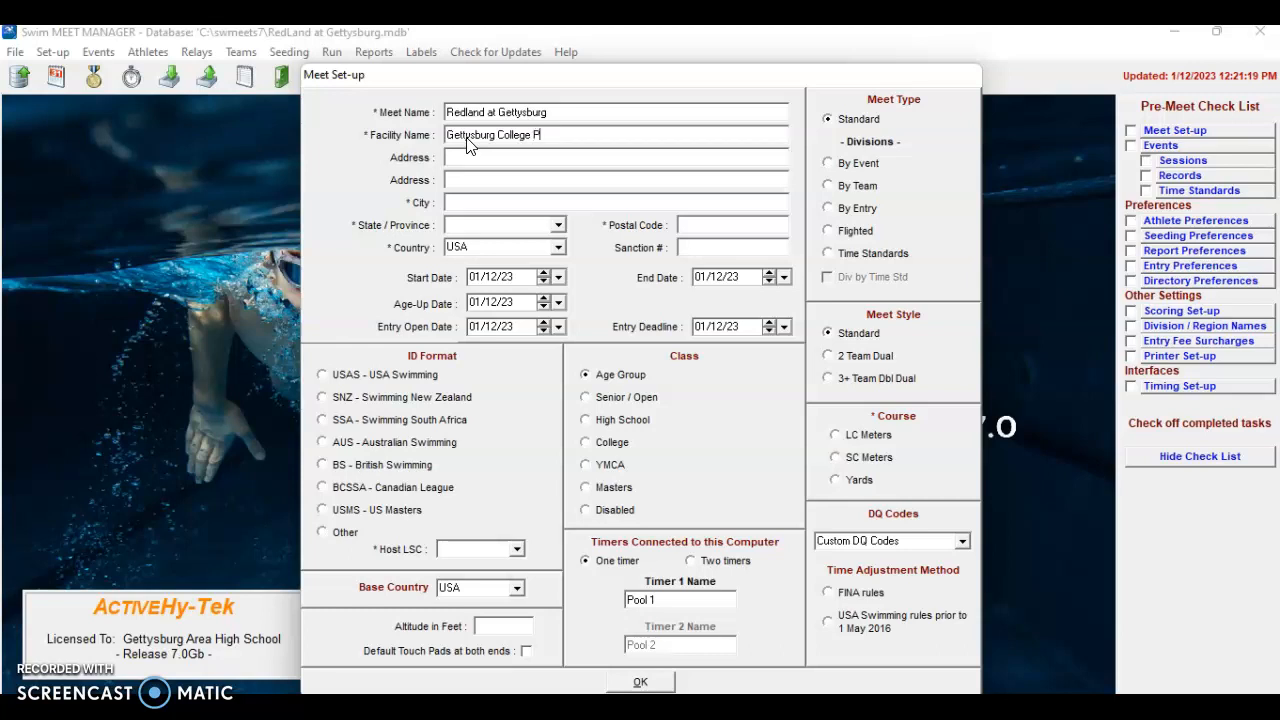
{"action": "key", "text": "BackSpace"}
{"action": "type", "text": "Bullets Pool"}
Fill in the facility's two address lines
{"action": "left_click", "coordinate": [463, 163]}
{"action": "type", "text": "thletics Cent"}
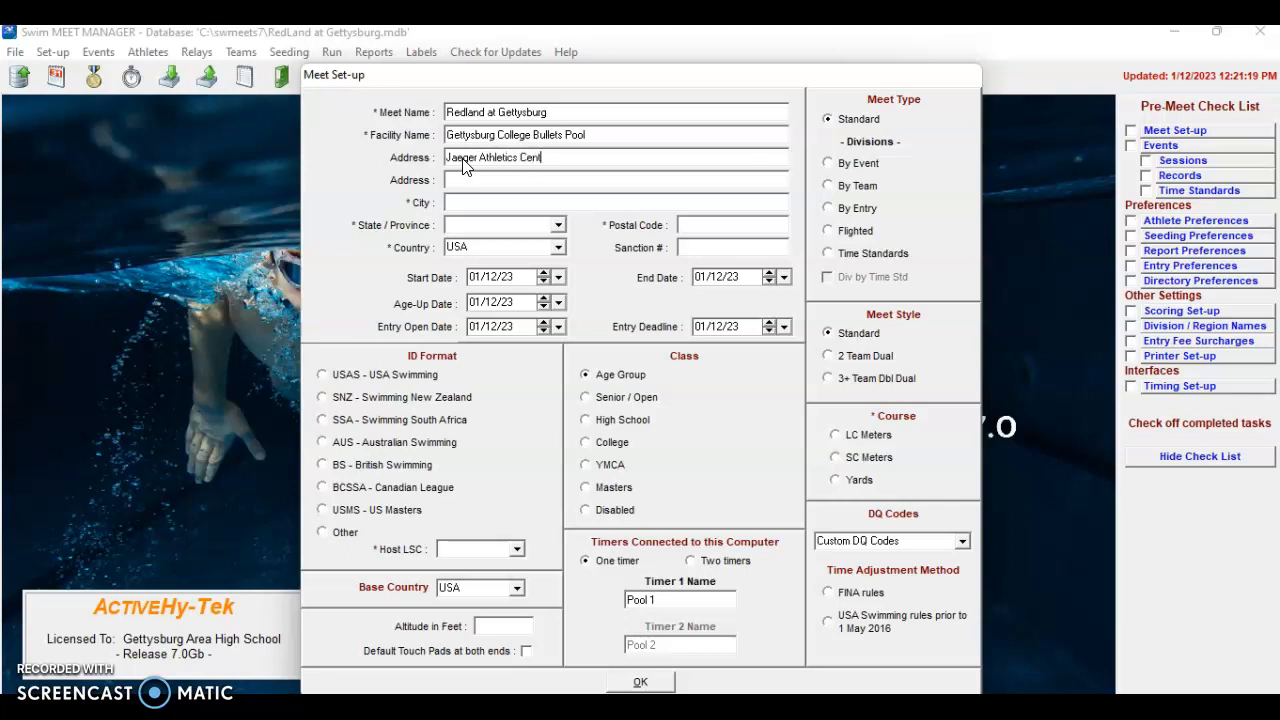
{"action": "left_click", "coordinate": [460, 179]}
{"action": "type", "text": "West Licoln Ave"}
Enter city Gettysburg, state PA, and postal code 17325 for the facility
{"action": "left_click", "coordinate": [470, 209]}
{"action": "type", "text": "Gettysb"}
{"action": "type", "text": "pa"}
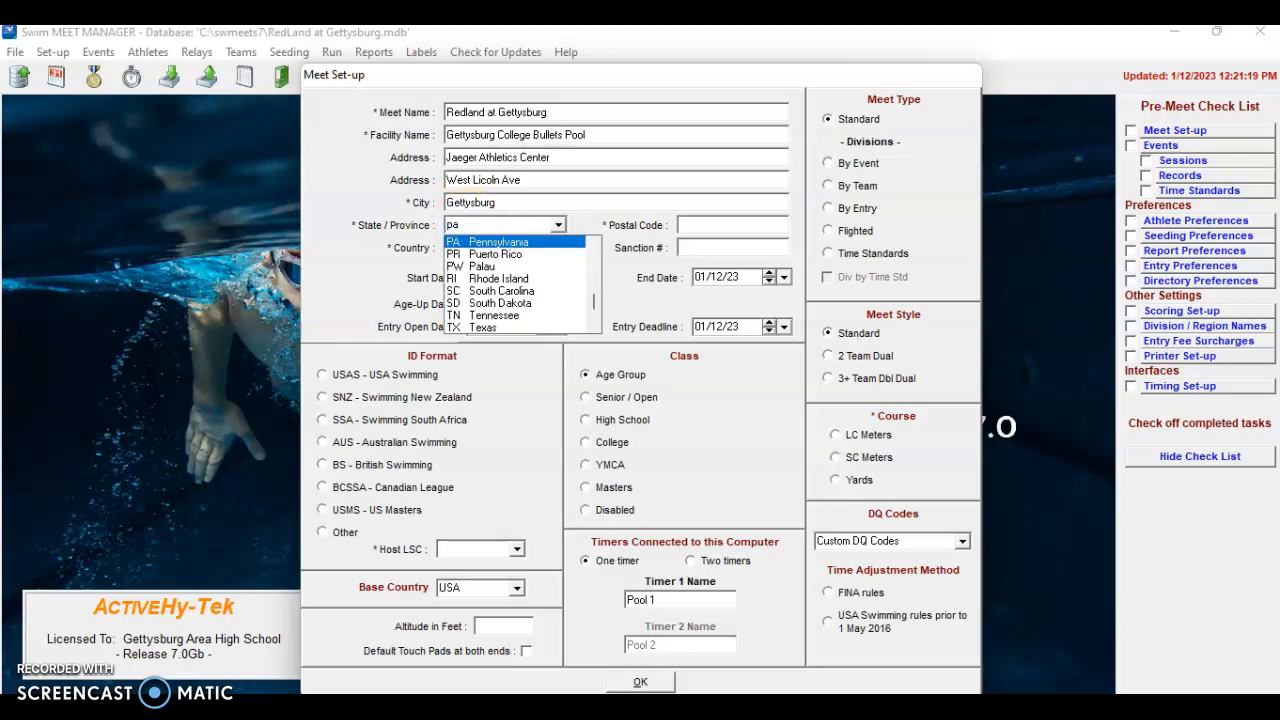
{"action": "left_click", "coordinate": [463, 243]}
{"action": "left_click", "coordinate": [703, 225]}
{"action": "type", "text": "173"}
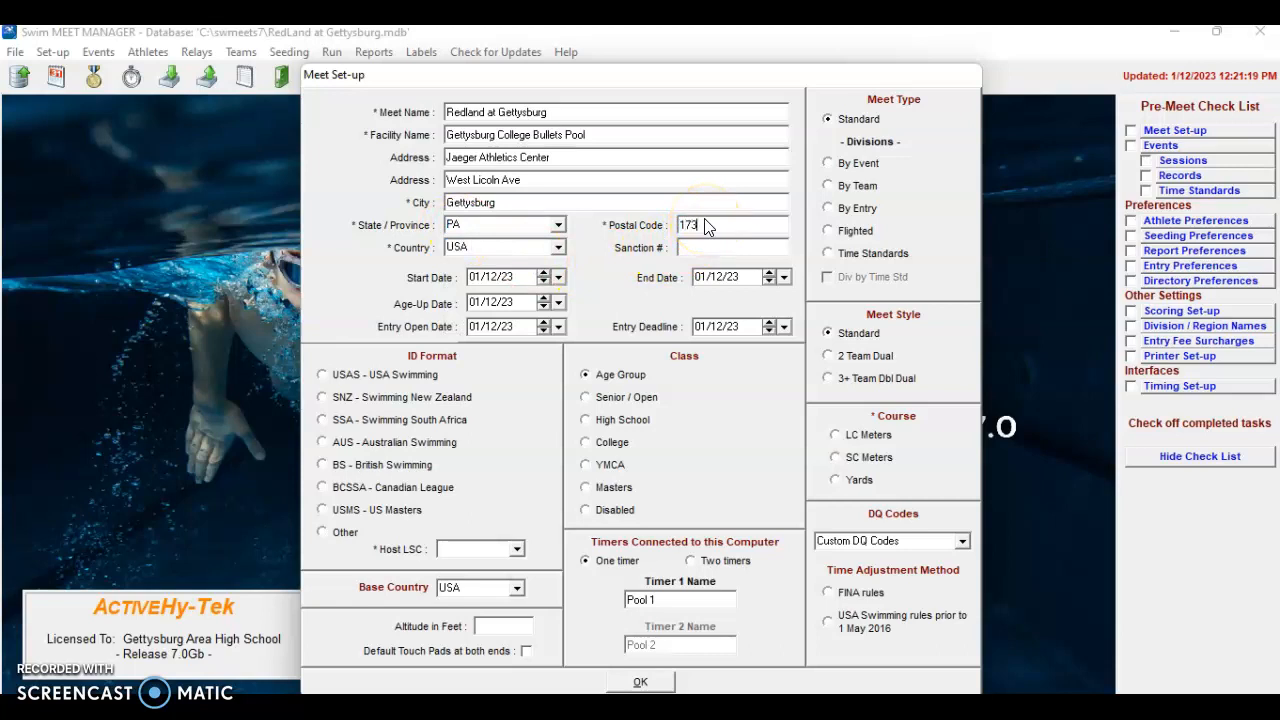
{"action": "type", "text": "25"}
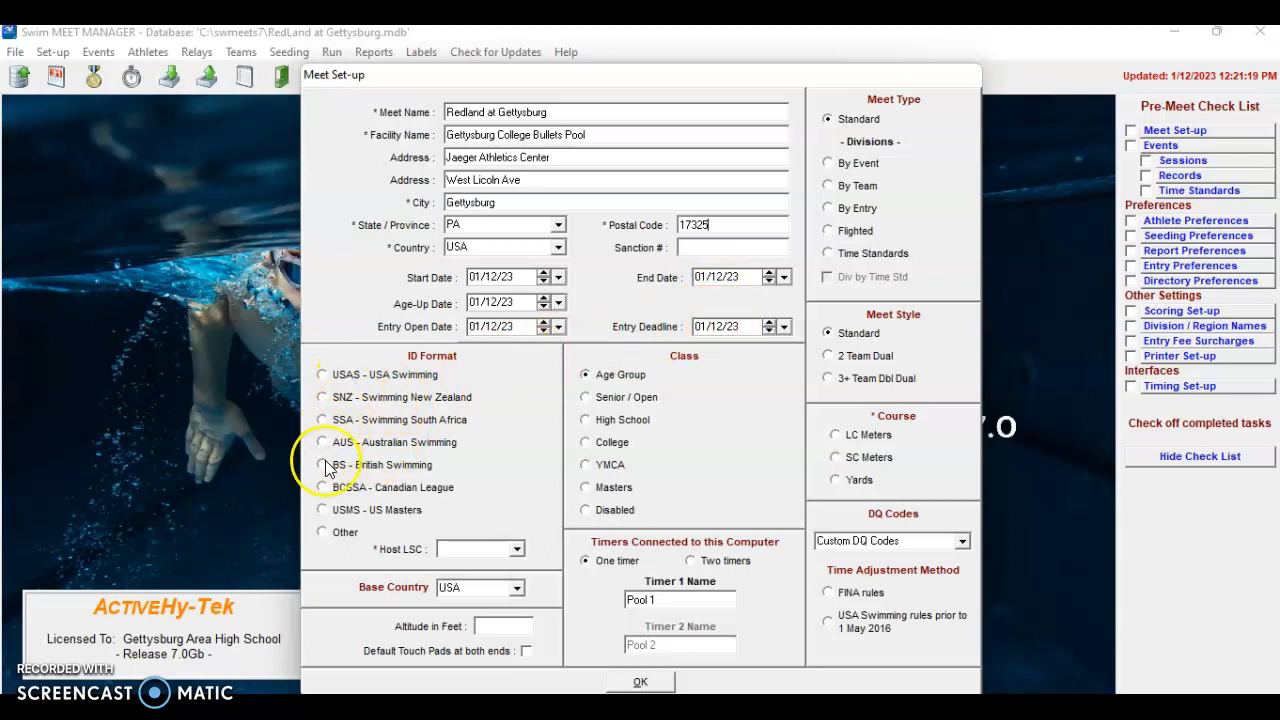
Choose Other ID format, High School, 2 Team Dual, Yards, Custom DQ Codes, and pre-May-2016 USA Swimming rules
{"action": "left_click", "coordinate": [340, 532]}
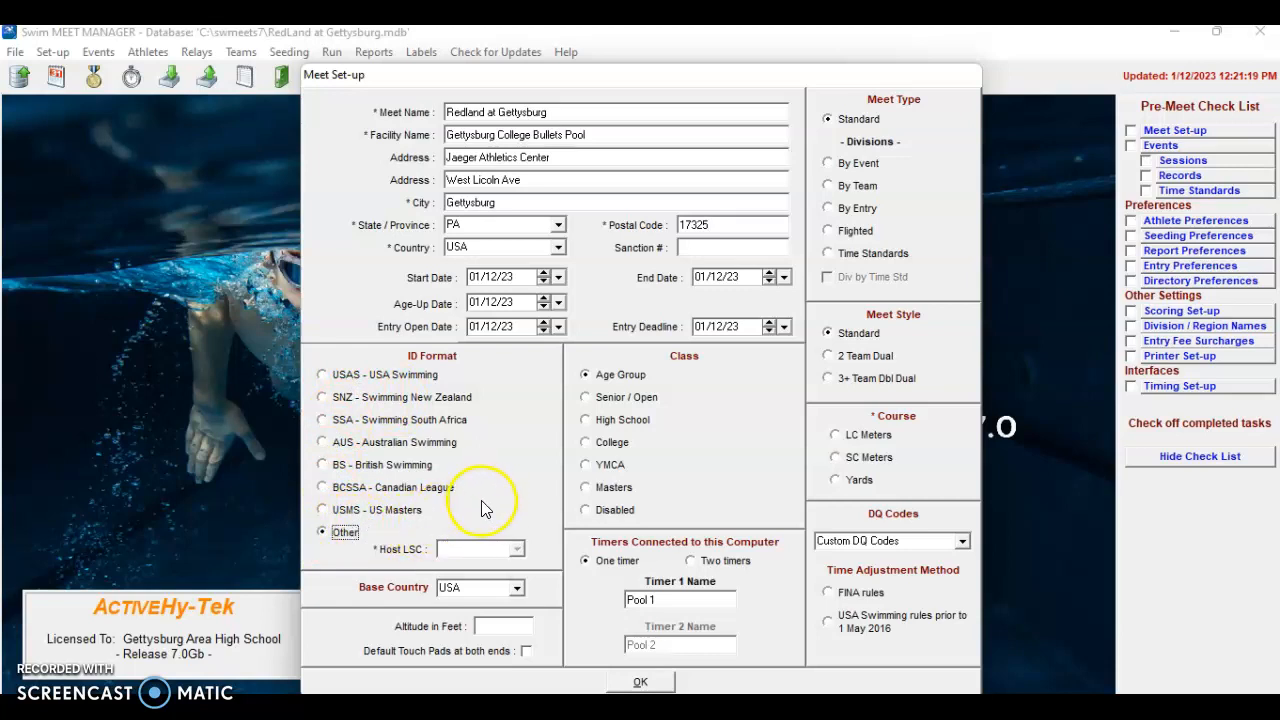
{"action": "left_click", "coordinate": [600, 421]}
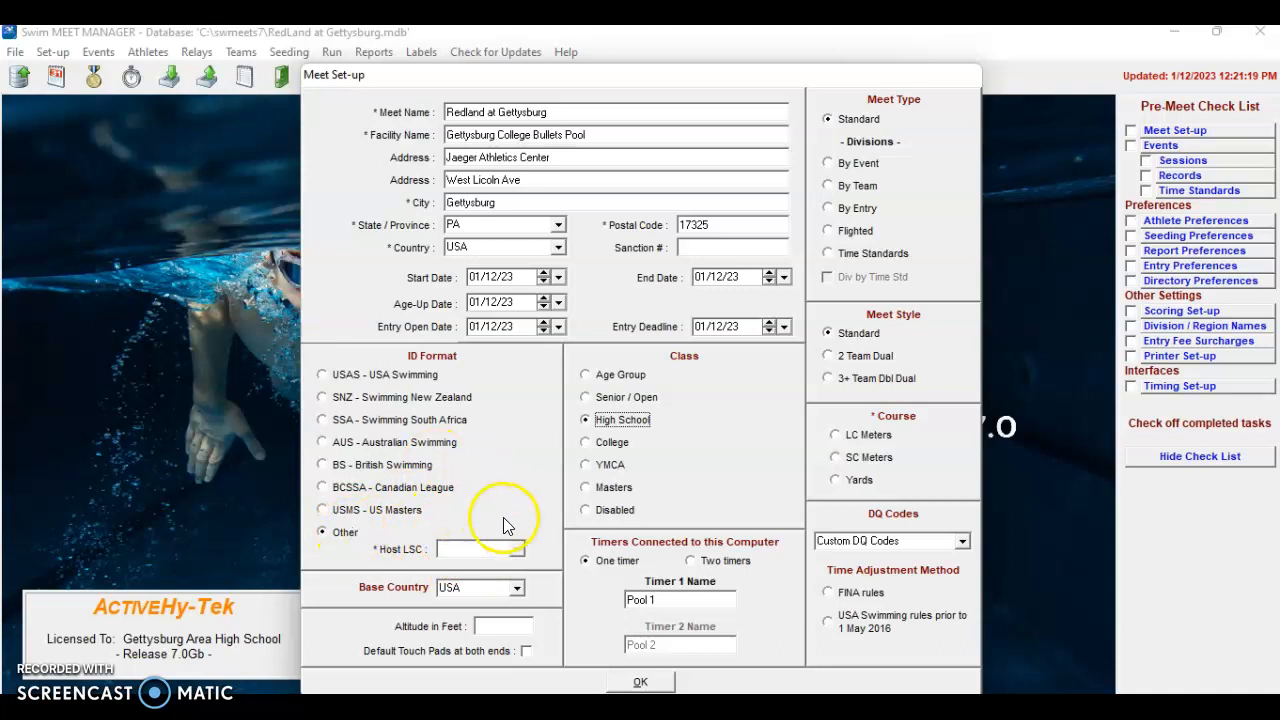
{"action": "left_click", "coordinate": [829, 358]}
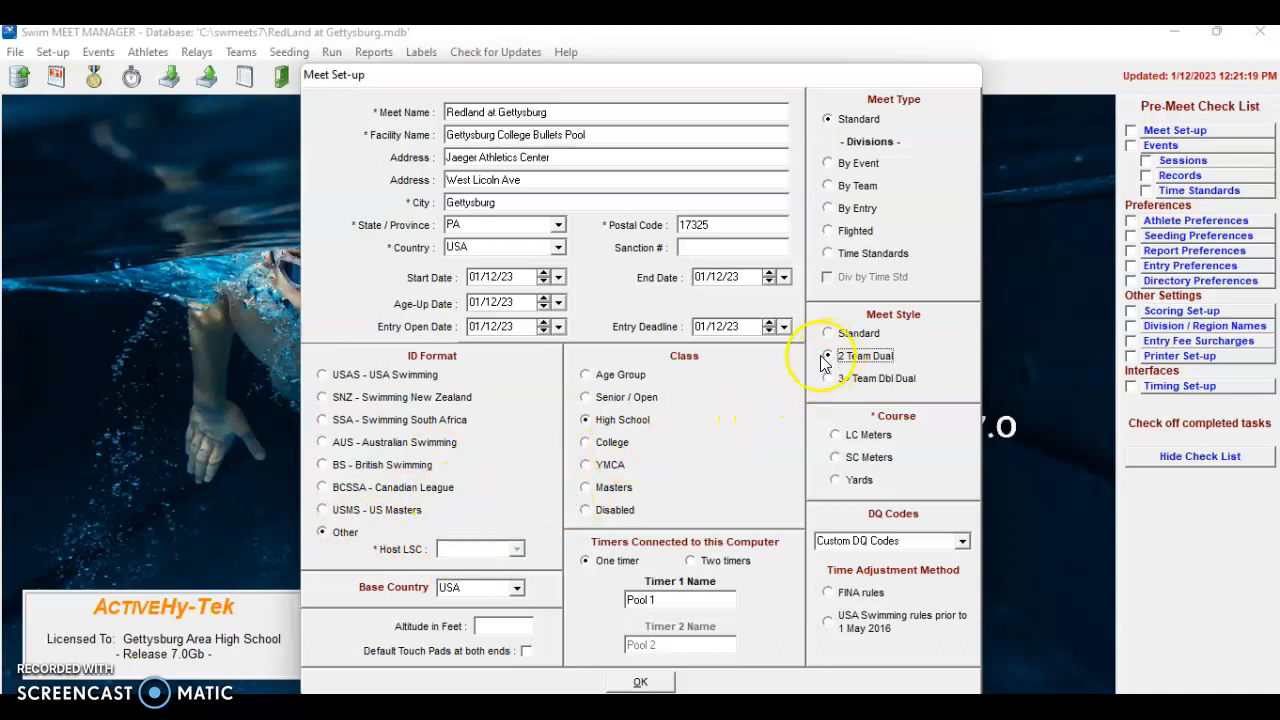
{"action": "left_click", "coordinate": [836, 481]}
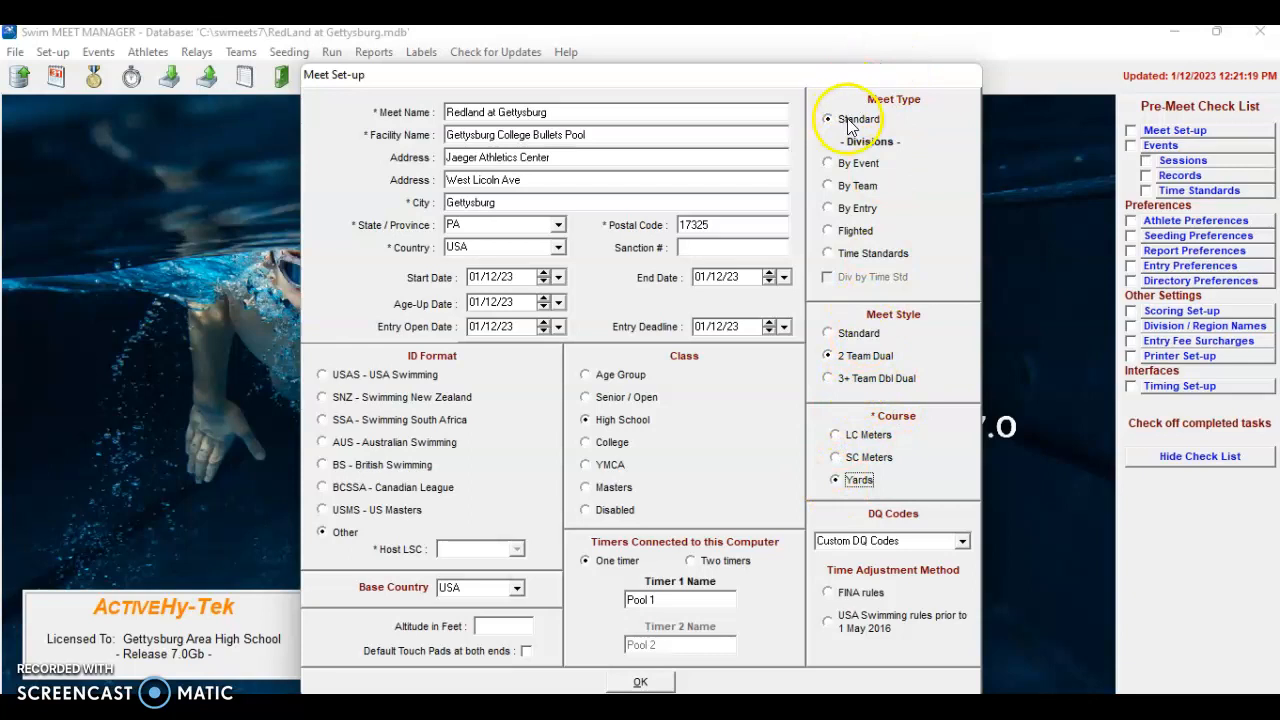
{"action": "left_click", "coordinate": [962, 540]}
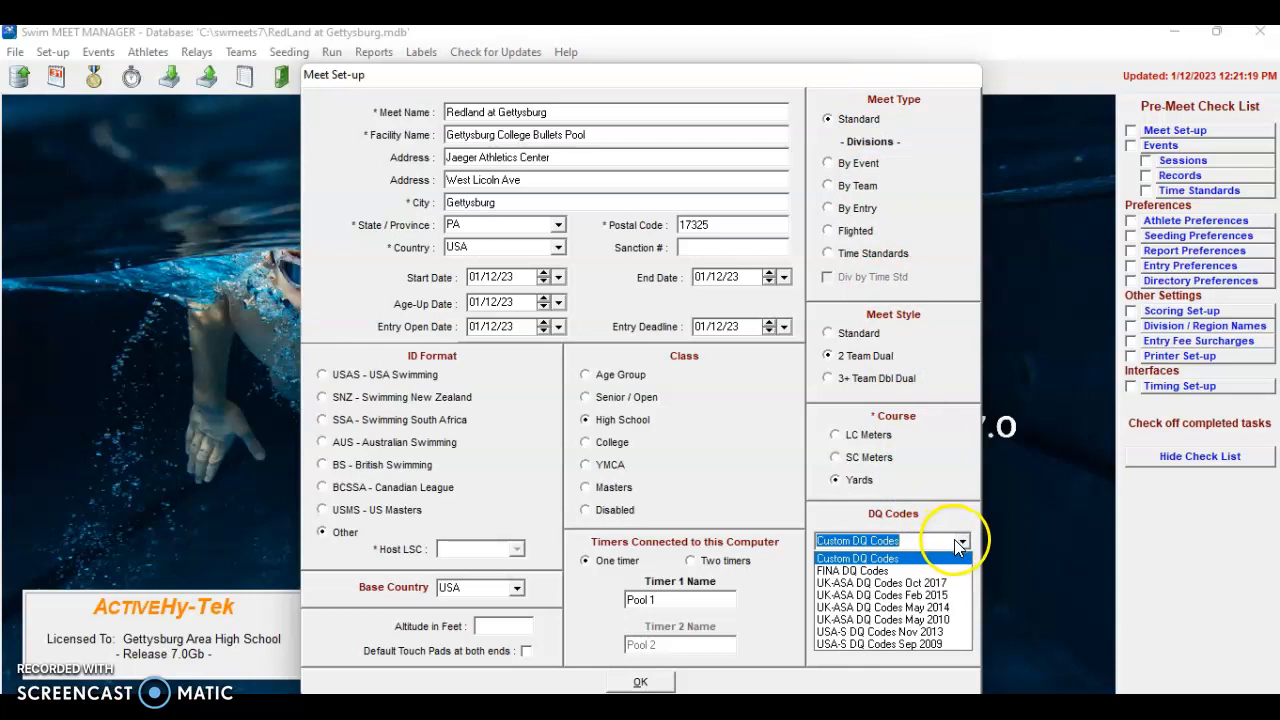
{"action": "left_click", "coordinate": [884, 557]}
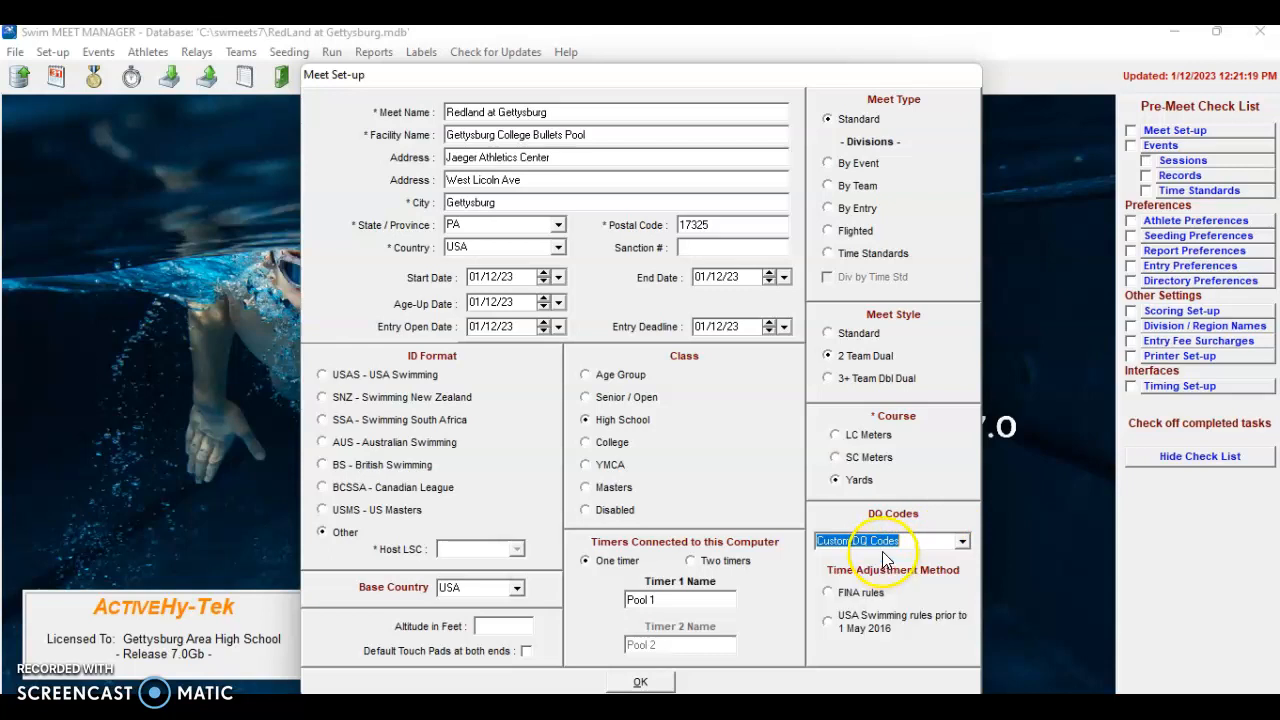
{"action": "left_click", "coordinate": [826, 622]}
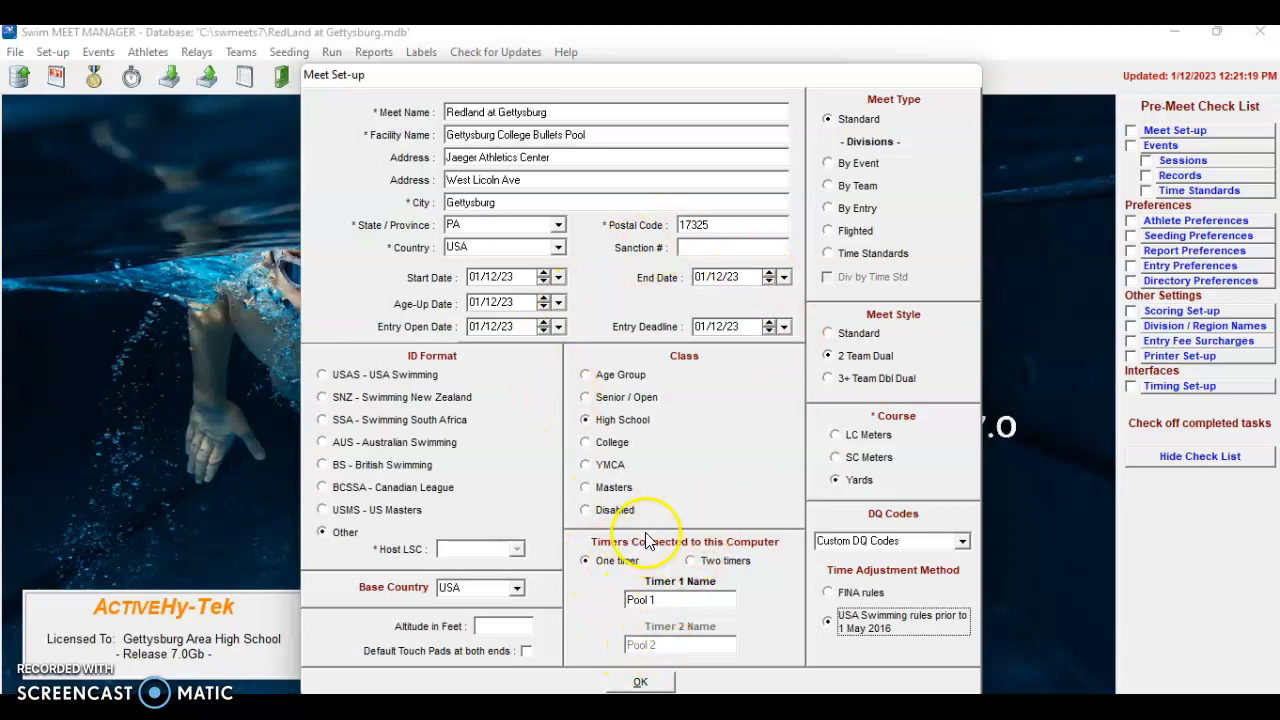
Save Meet Set-up, keeping the chosen time adjustment method
{"action": "left_click", "coordinate": [641, 682]}
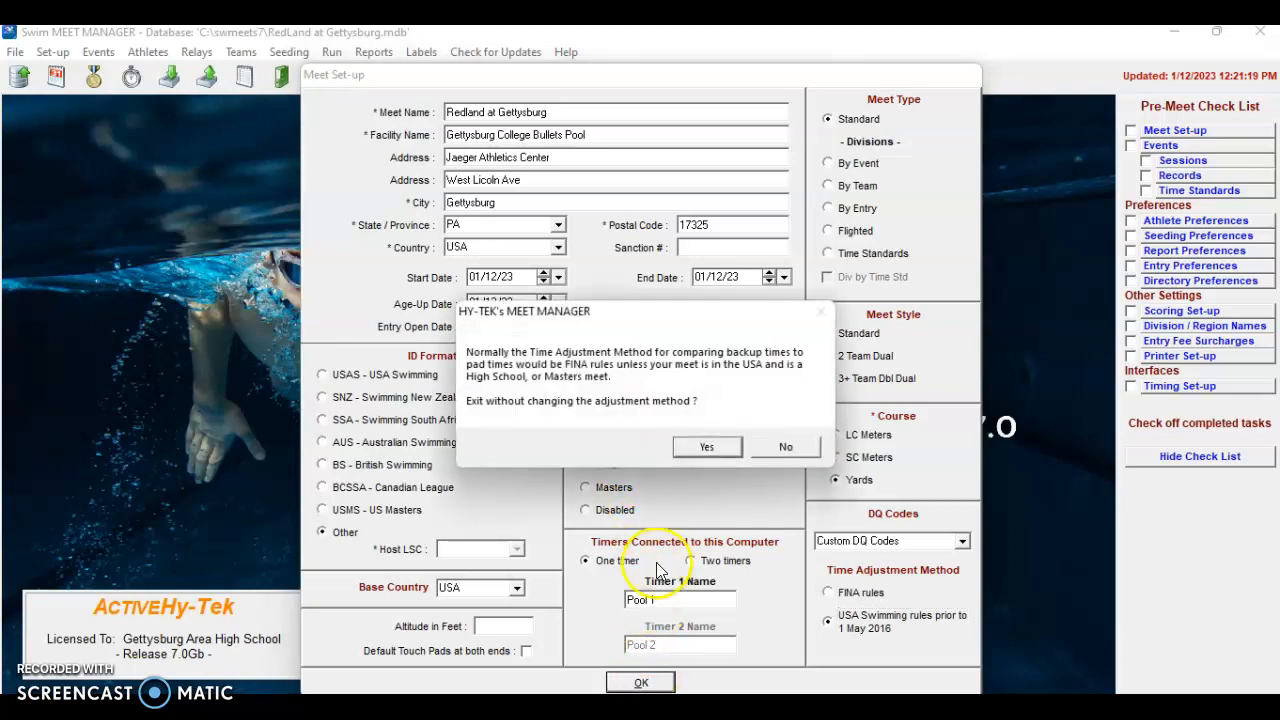
{"action": "left_click", "coordinate": [708, 447]}
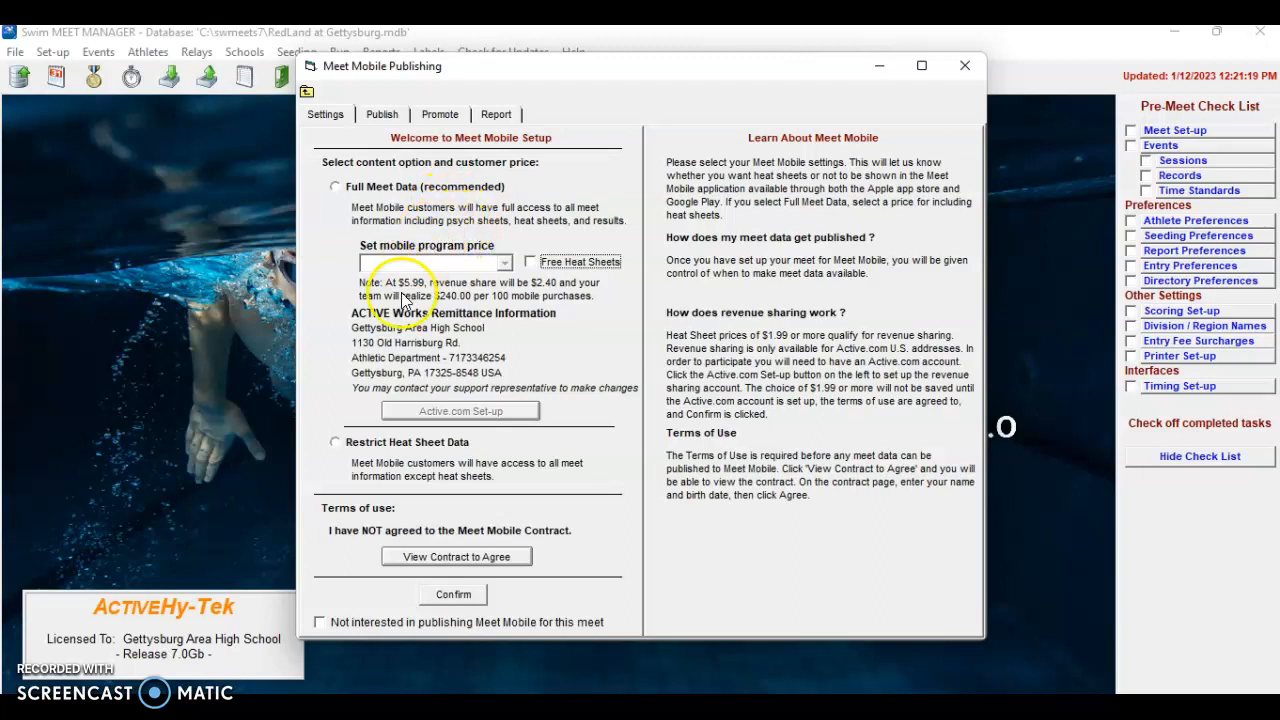
Select Restrict Heat Sheet Data and agree to the Meet Mobile contract with name and birth date
{"action": "left_click", "coordinate": [336, 441]}
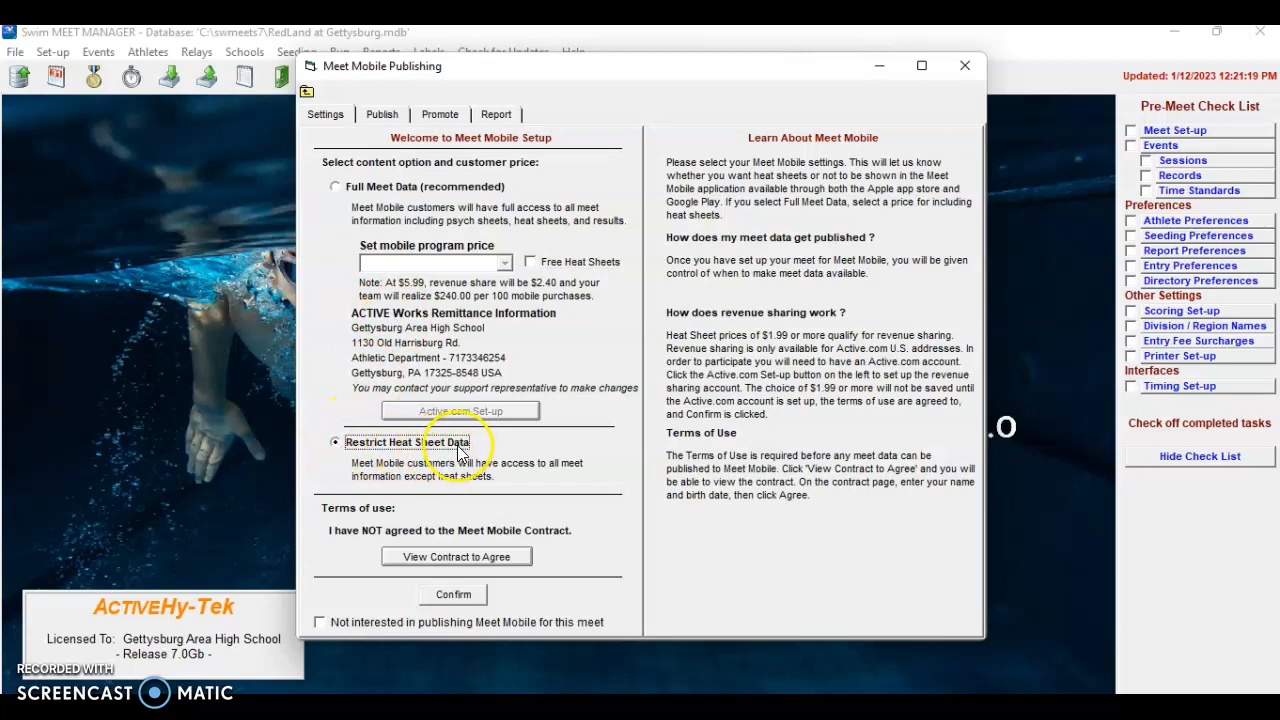
{"action": "left_click", "coordinate": [430, 557]}
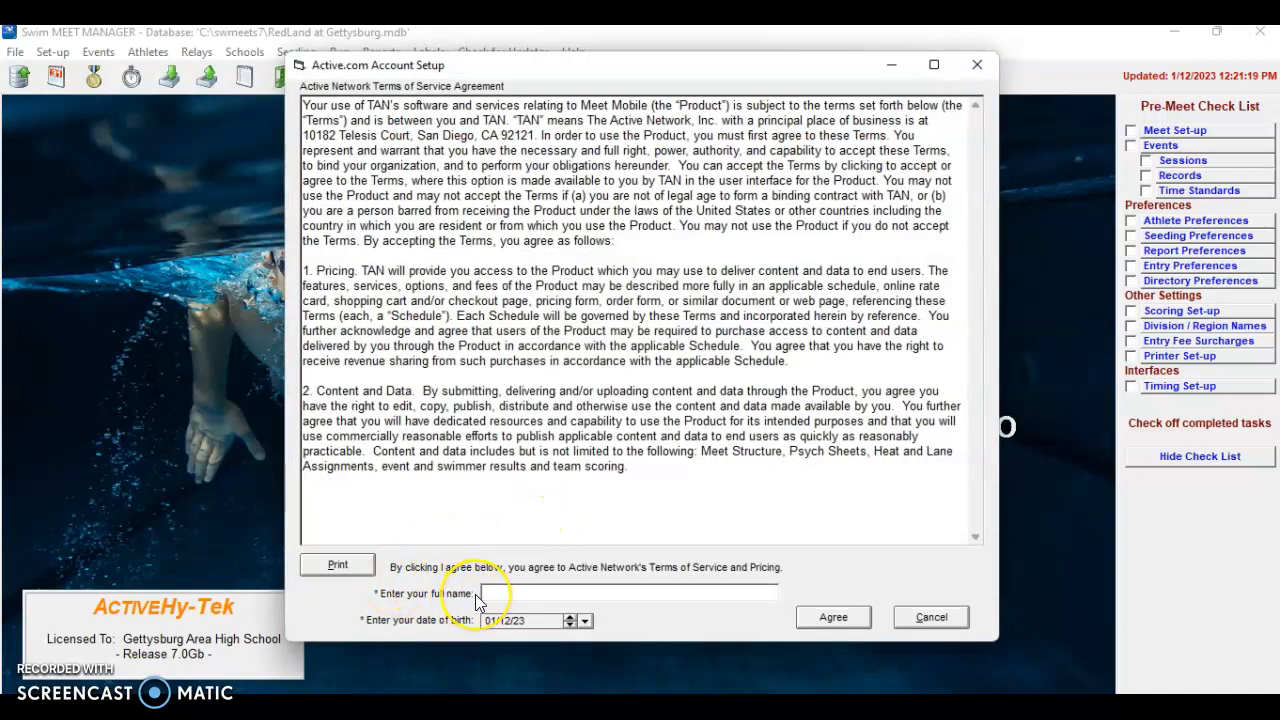
{"action": "type", "text": "Kevin F HArdy"}
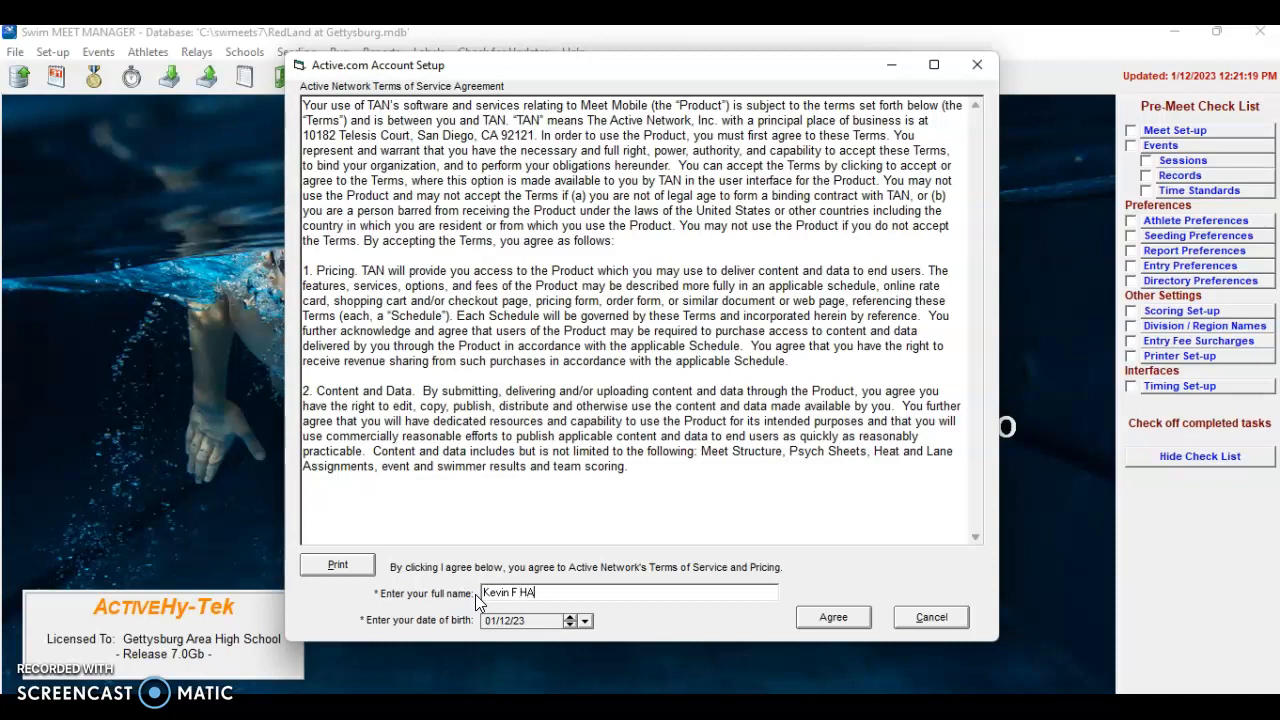
{"action": "left_click", "coordinate": [586, 620]}
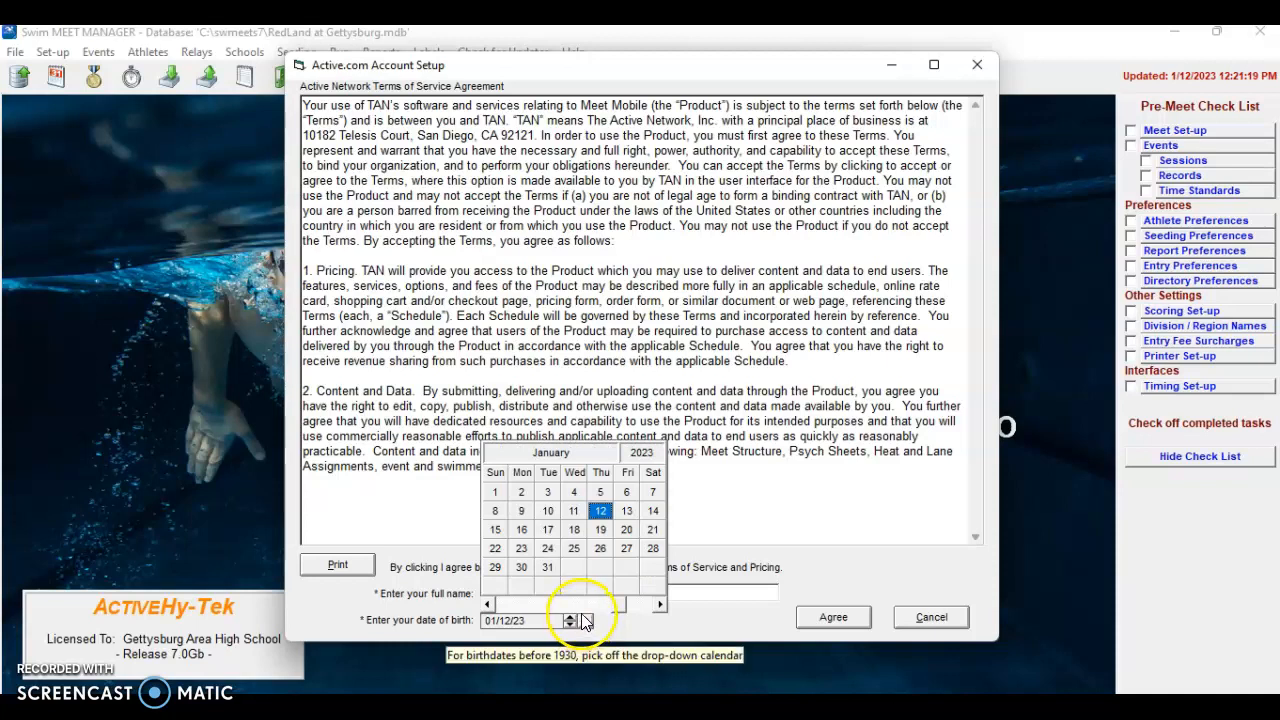
{"action": "left_click", "coordinate": [659, 605]}
{"action": "left_click", "coordinate": [659, 605]}
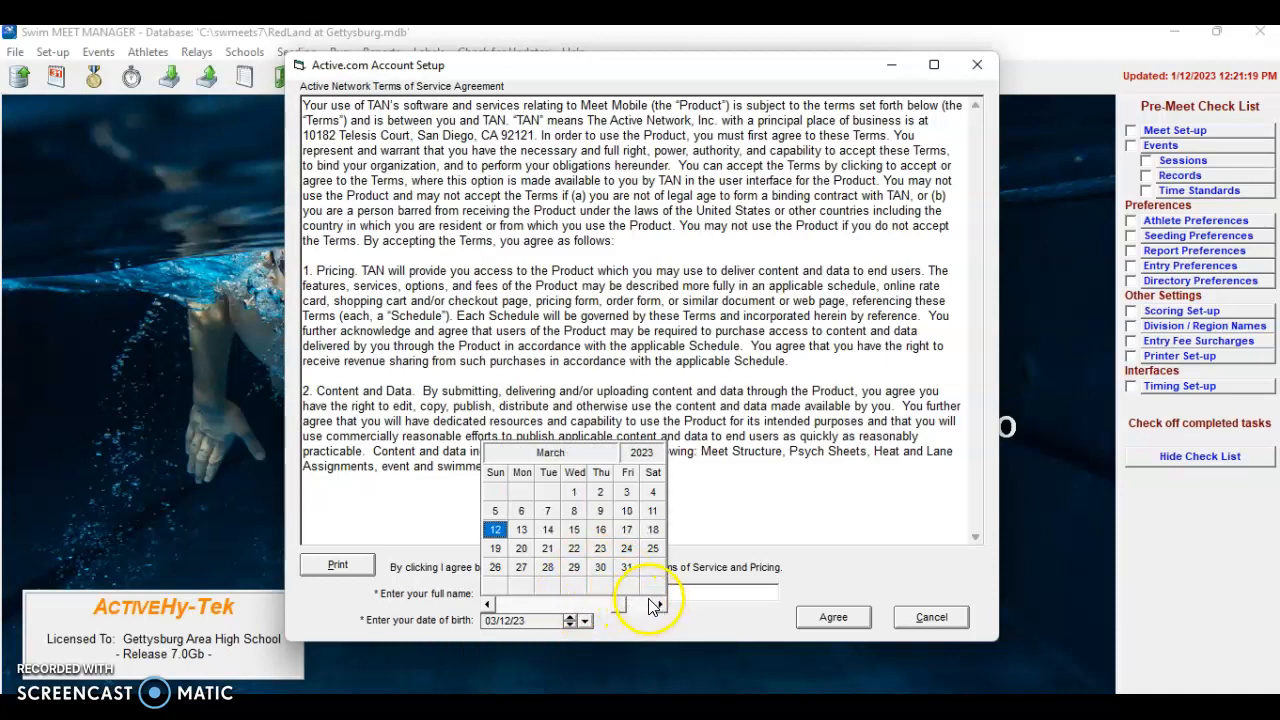
{"action": "left_click", "coordinate": [494, 566]}
{"action": "left_click", "coordinate": [520, 621]}
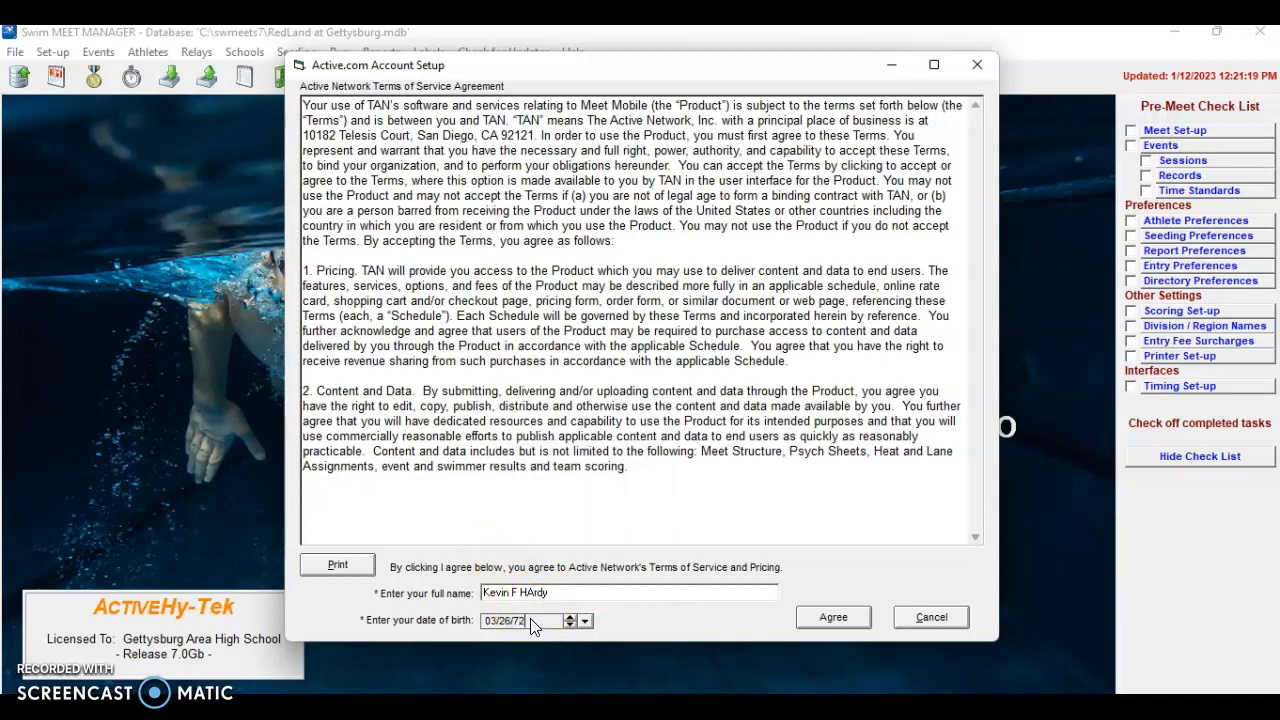
{"action": "left_click", "coordinate": [833, 616]}
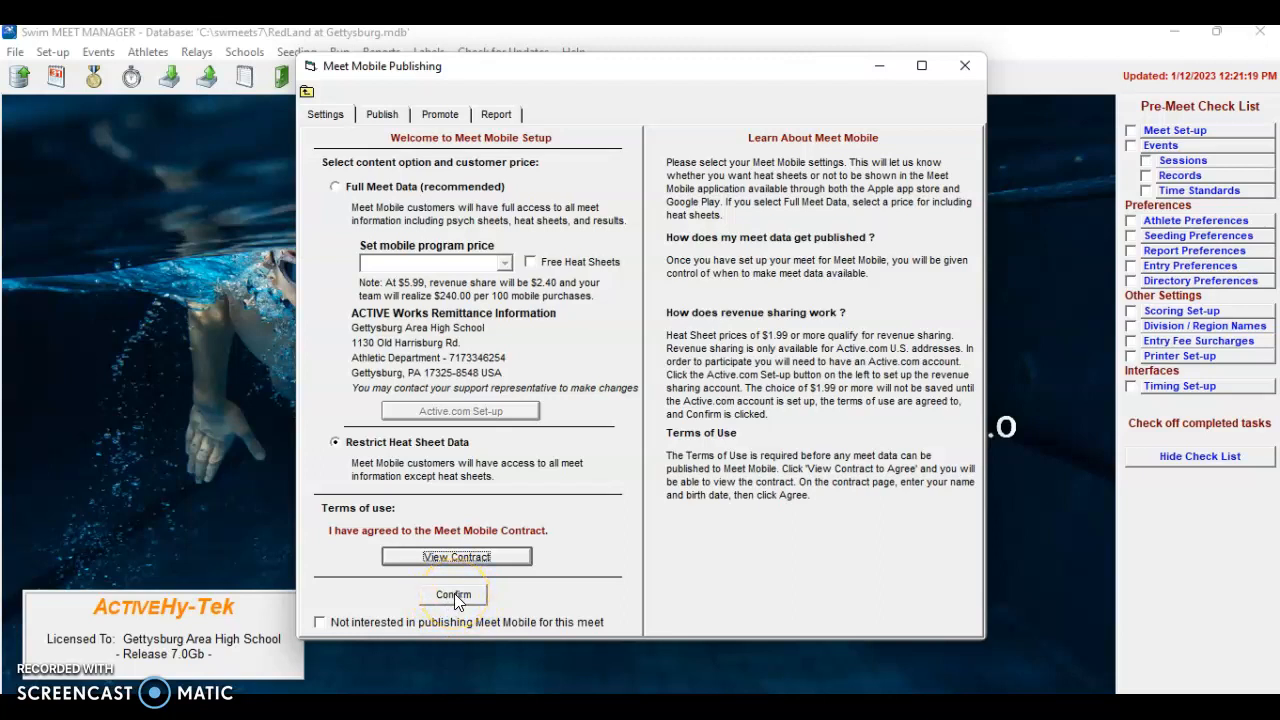
Confirm no heat sheets go to Meet Mobile, review the Publish, Promote and Report tabs, then close
{"action": "left_click", "coordinate": [454, 593]}
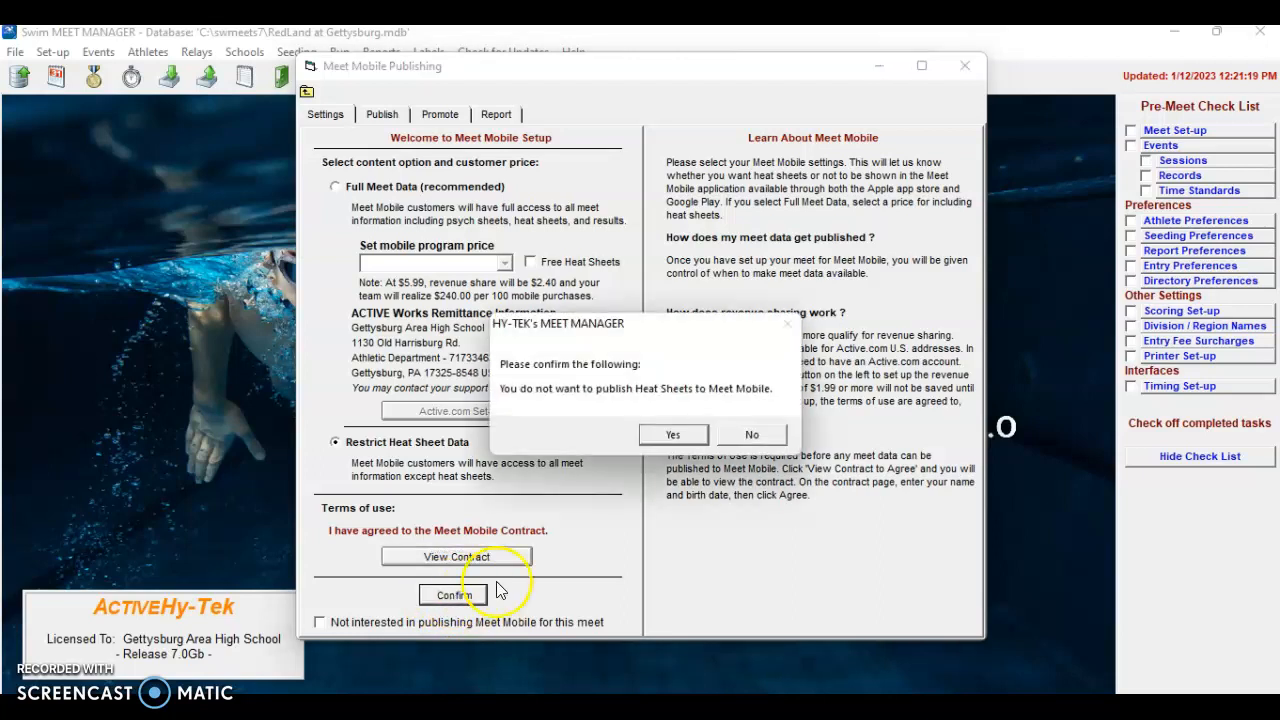
{"action": "left_click", "coordinate": [677, 437]}
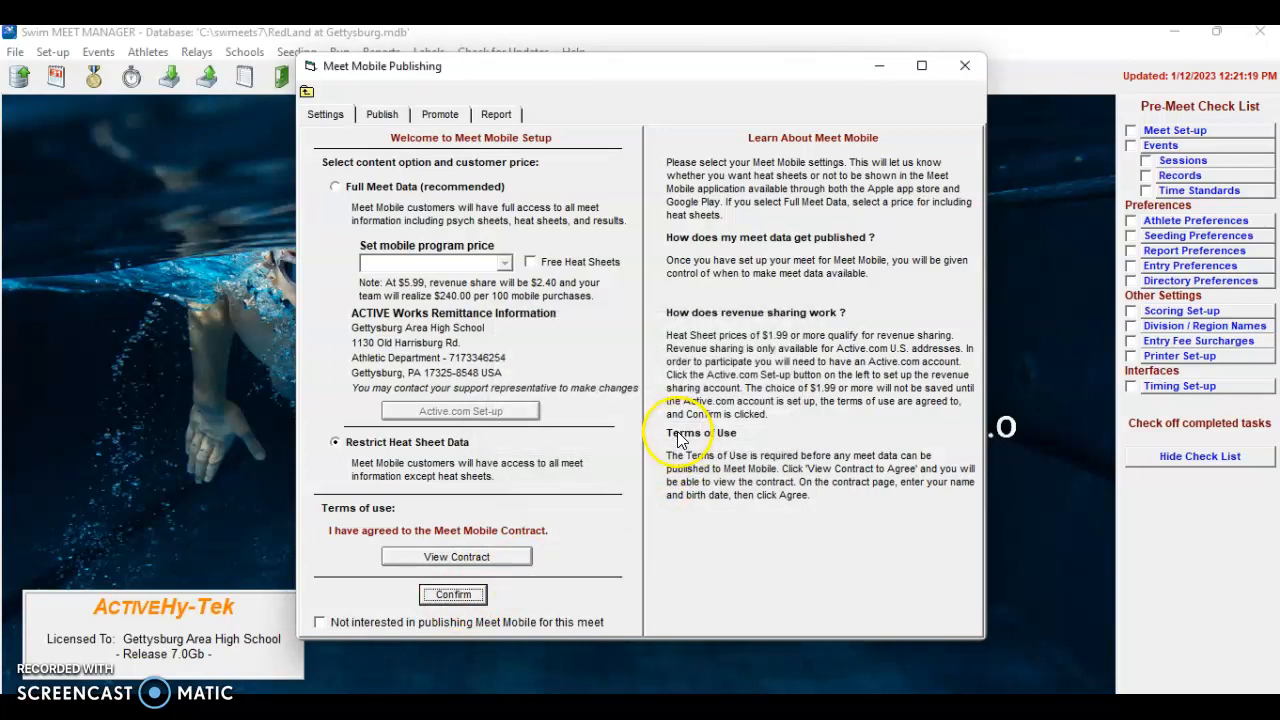
{"action": "left_click", "coordinate": [380, 116]}
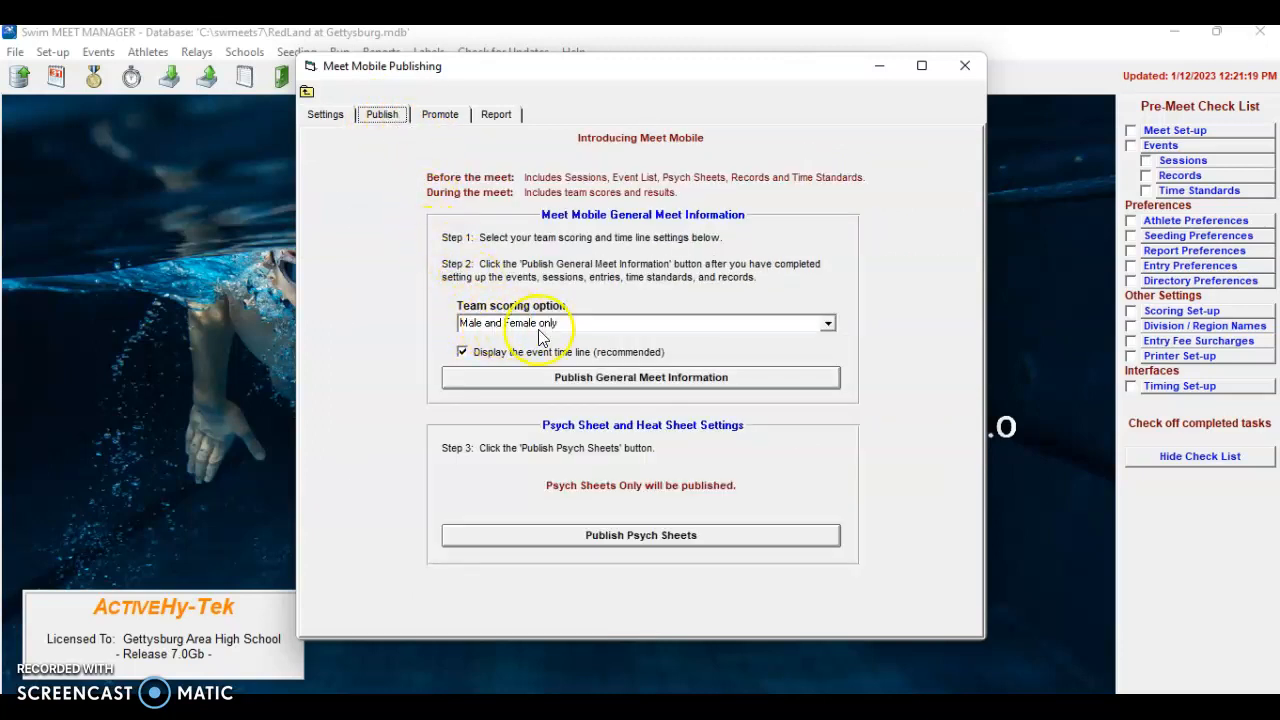
{"action": "left_click", "coordinate": [438, 116]}
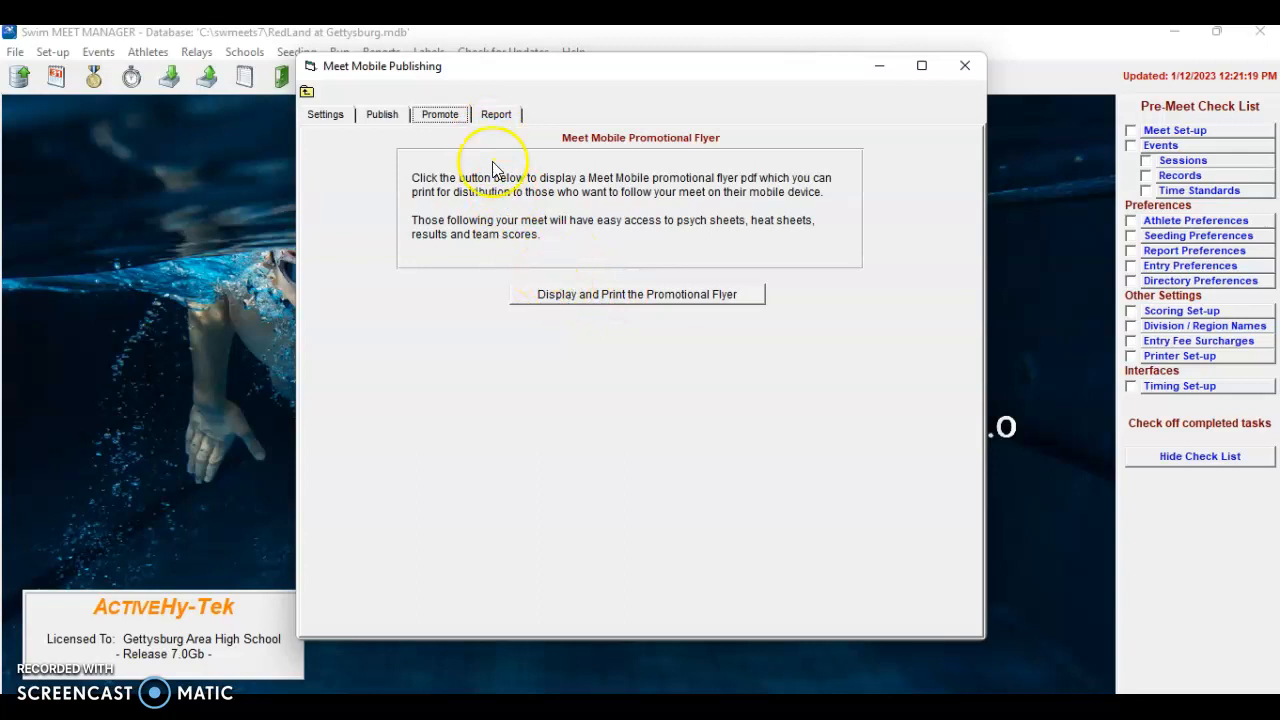
{"action": "left_click", "coordinate": [495, 116]}
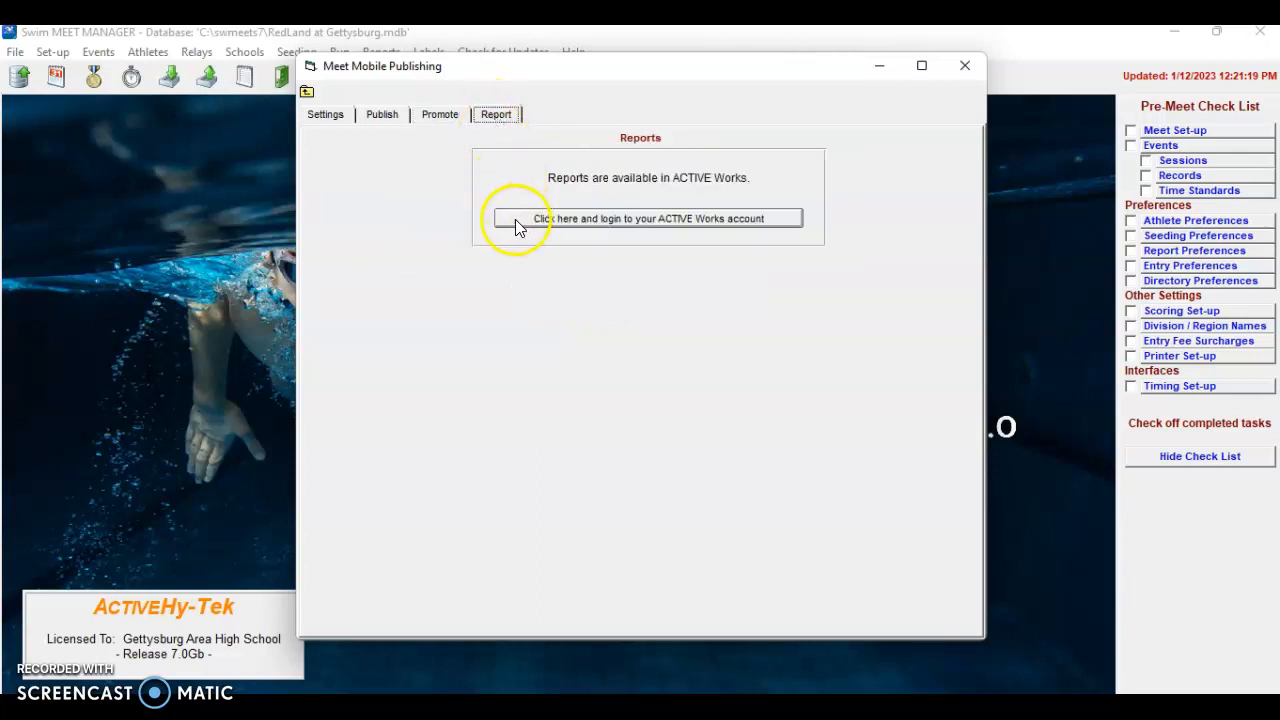
{"action": "left_click", "coordinate": [965, 68]}
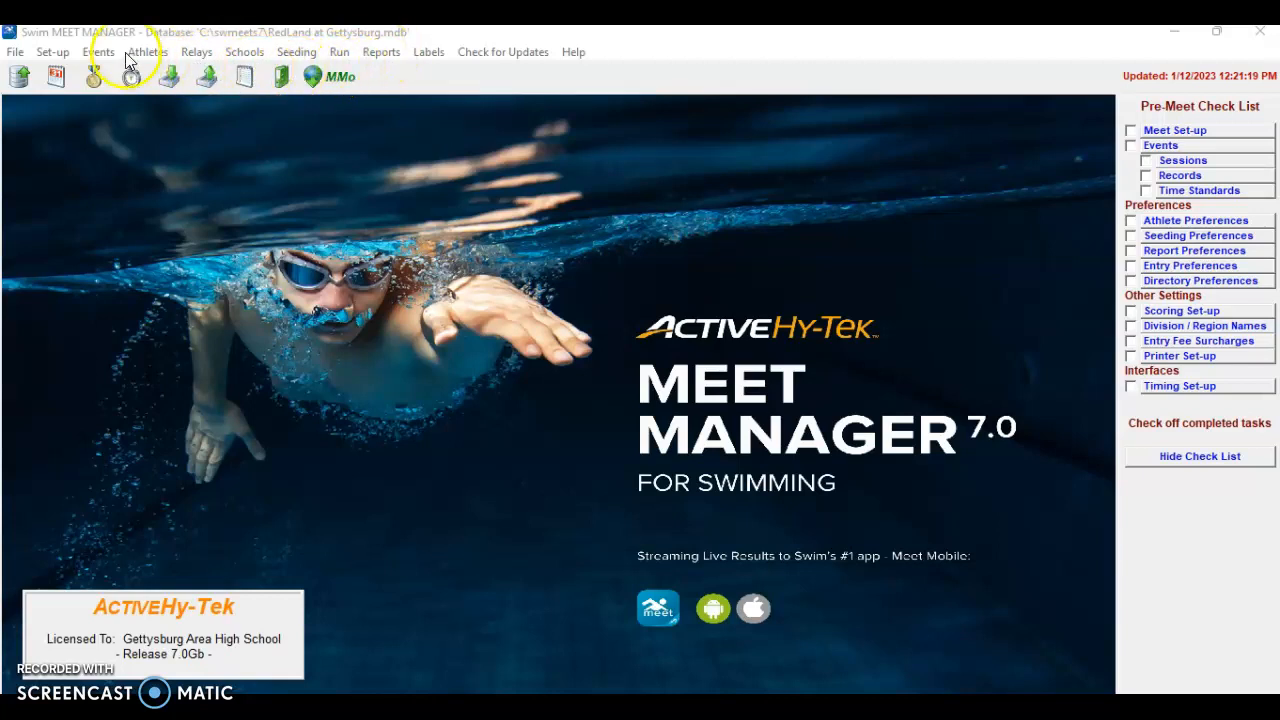
Open the empty Events list and start adding a new event
{"action": "left_click", "coordinate": [96, 51]}
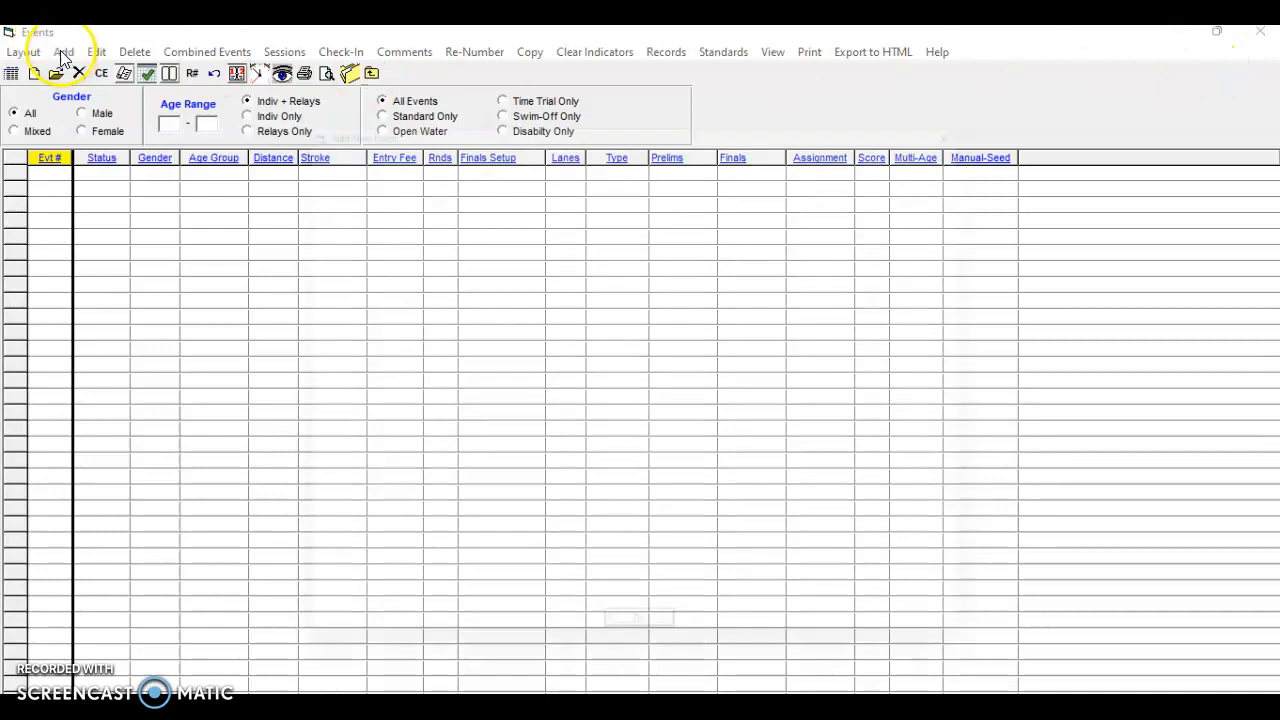
{"action": "left_click", "coordinate": [63, 52]}
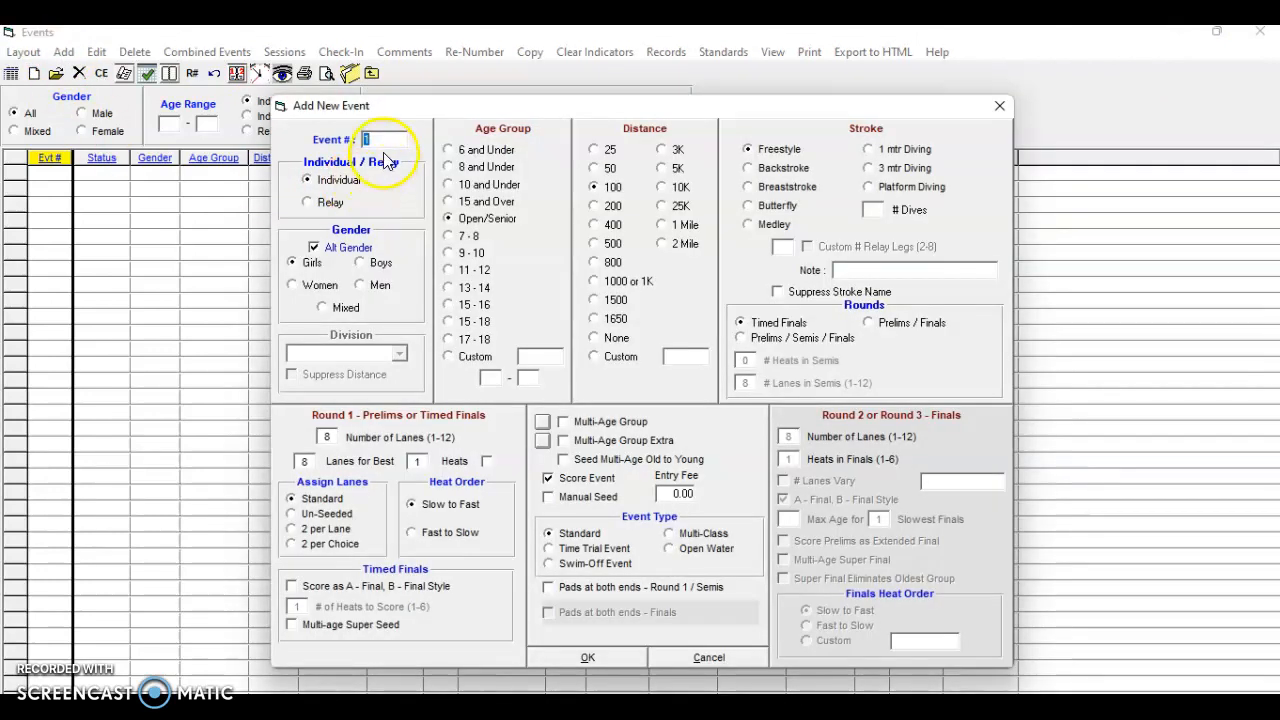
Add the girls' 200 medley relay event
{"action": "left_click", "coordinate": [310, 203]}
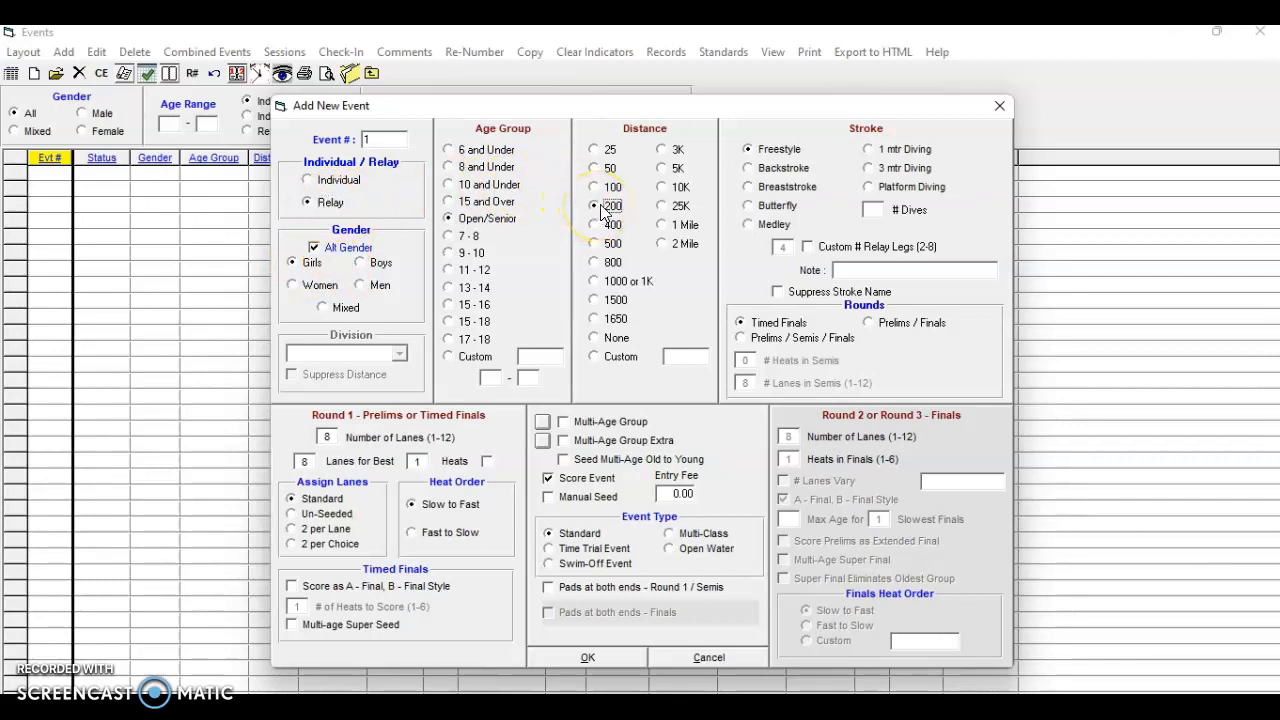
{"action": "left_click", "coordinate": [749, 224]}
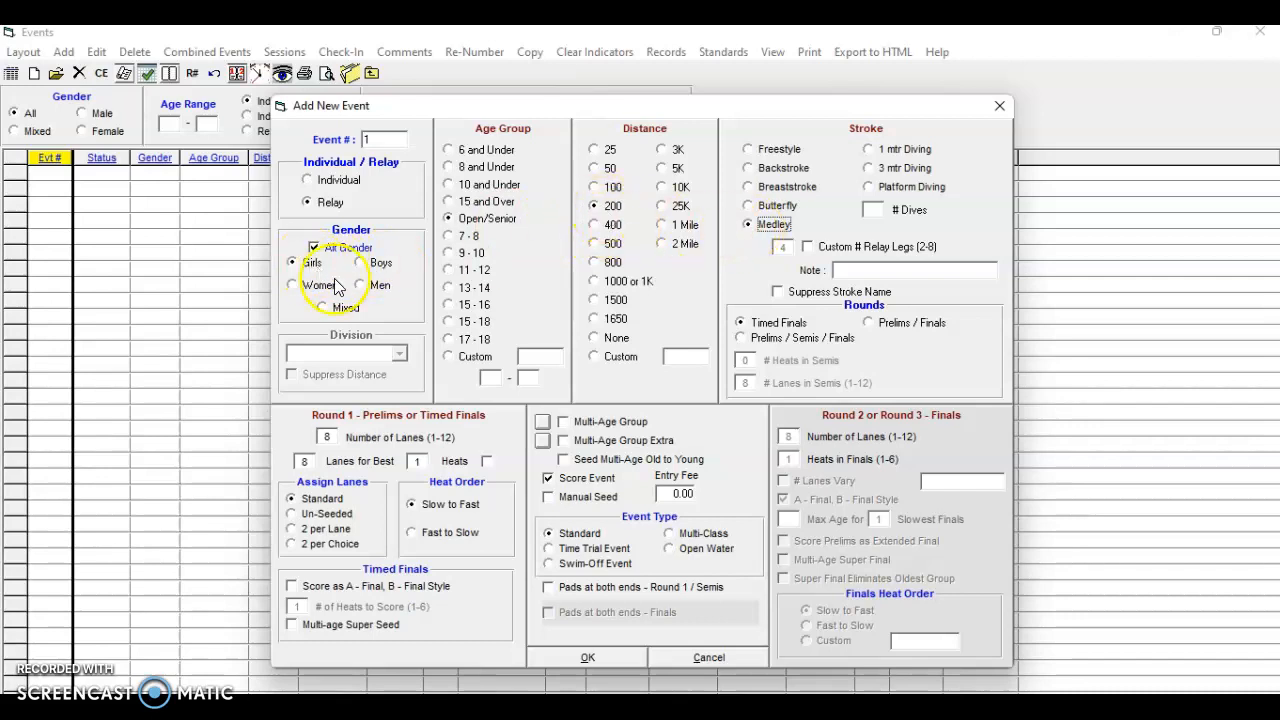
{"action": "left_click", "coordinate": [604, 658]}
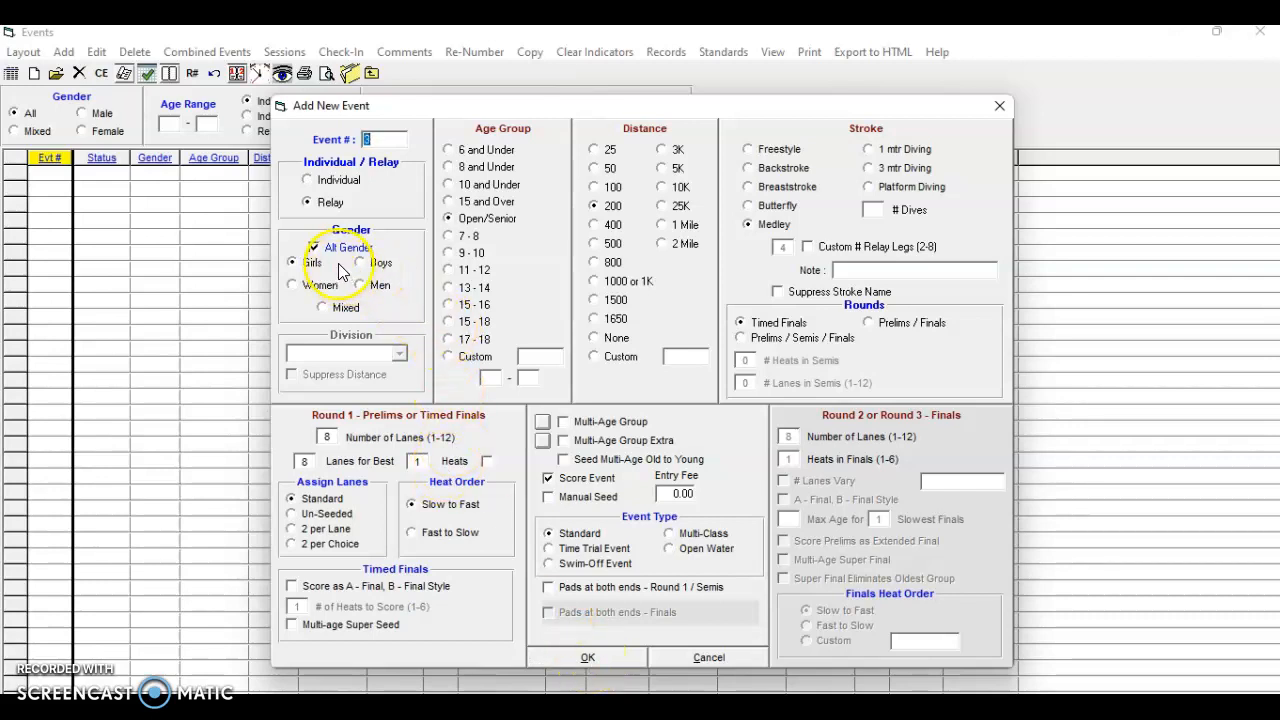
Add the girls' and boys' 200 freestyle events and the 200 individual medley
{"action": "left_click", "coordinate": [310, 182]}
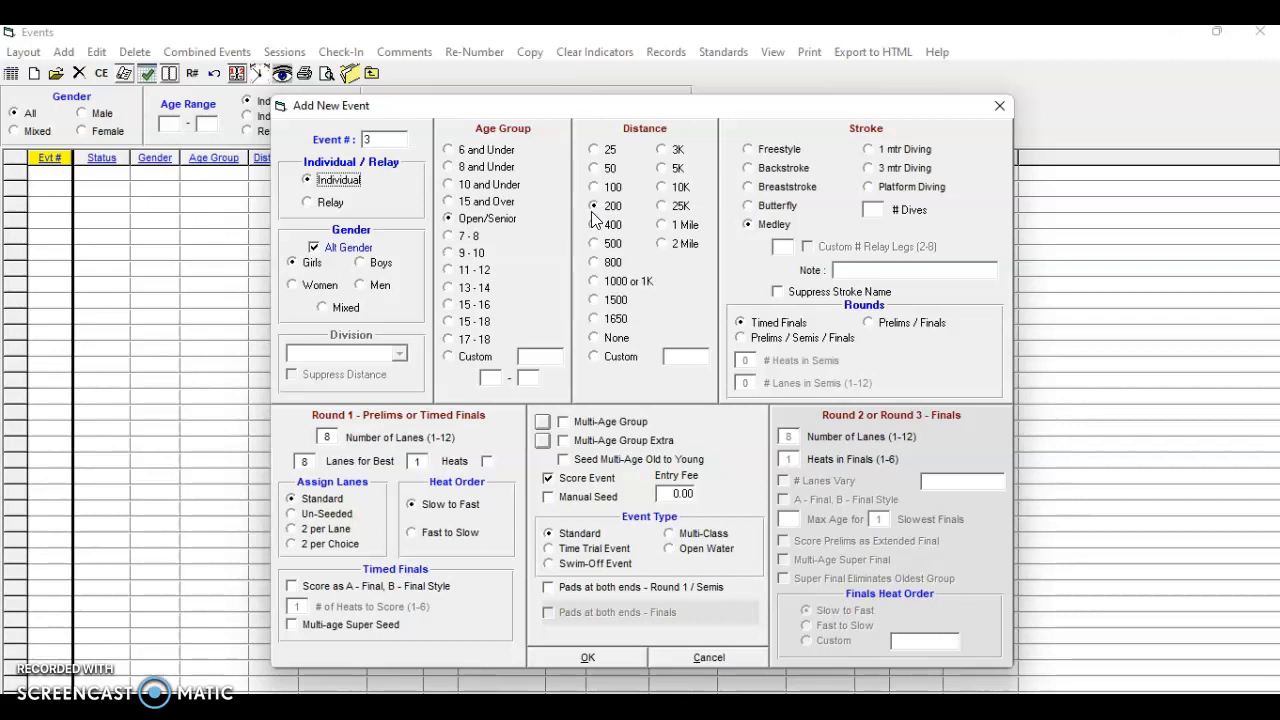
{"action": "left_click", "coordinate": [749, 150]}
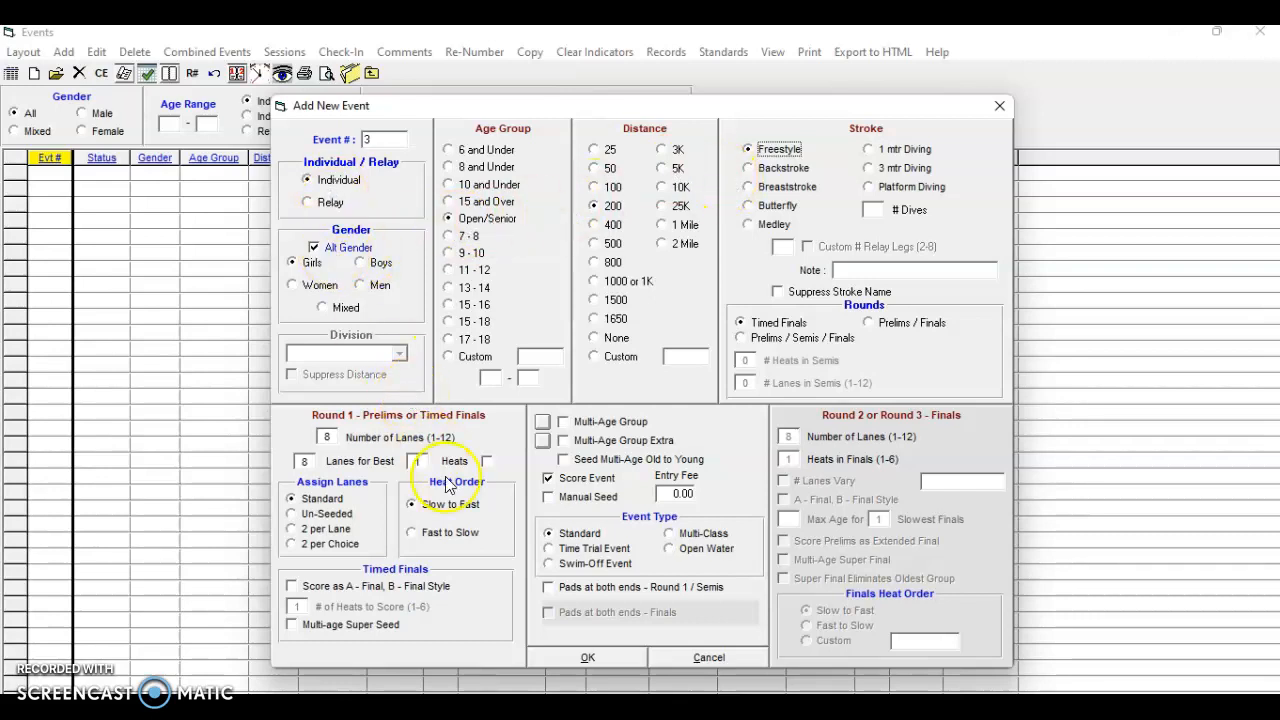
{"action": "left_click", "coordinate": [617, 657]}
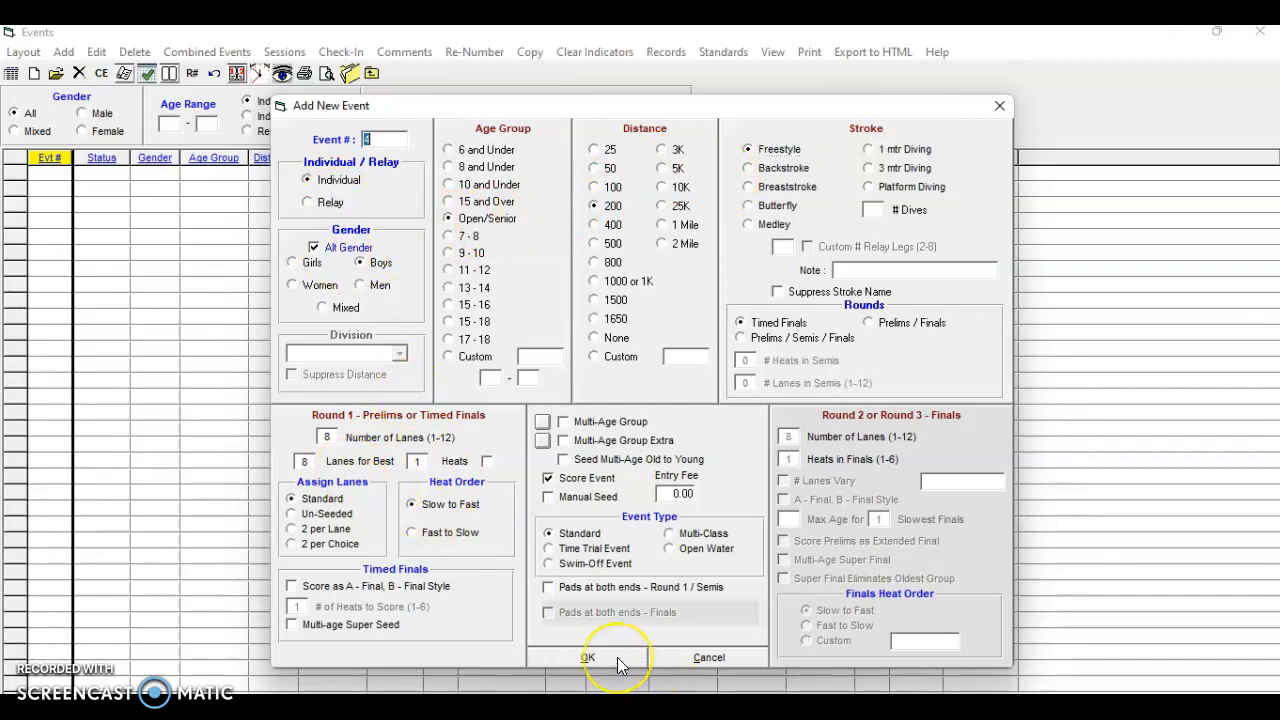
{"action": "left_click", "coordinate": [617, 657]}
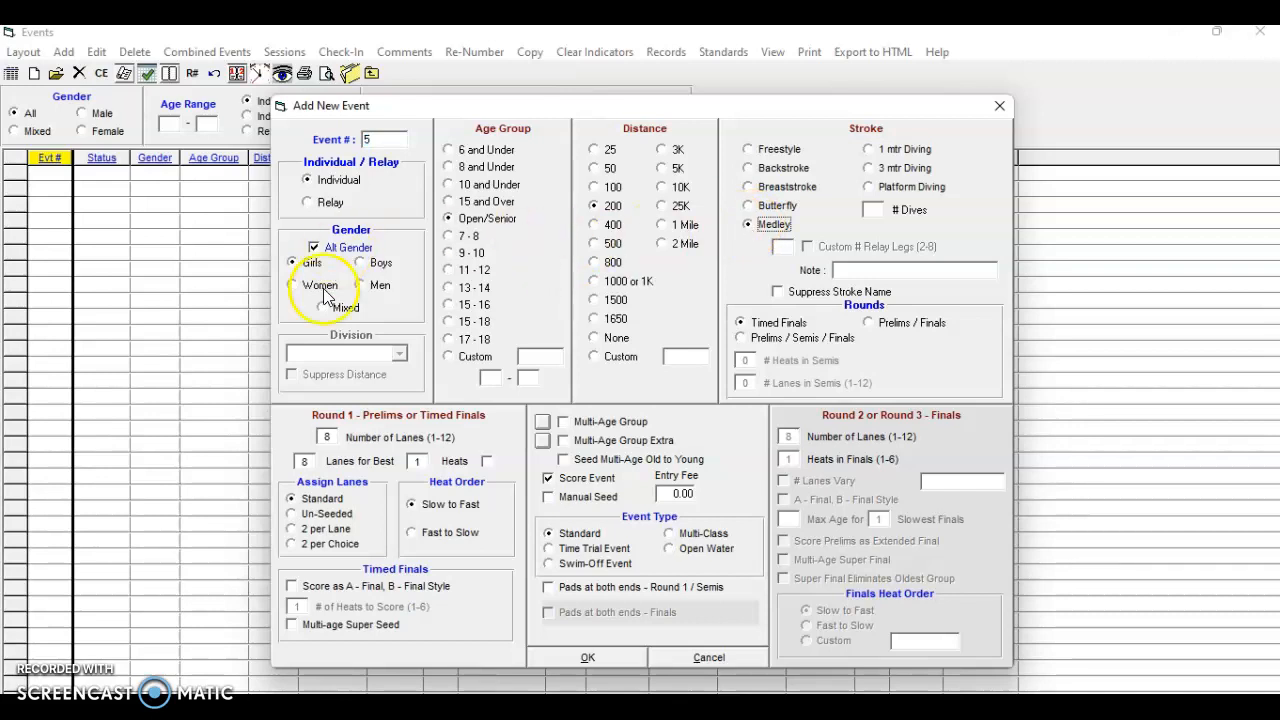
{"action": "left_click", "coordinate": [588, 660]}
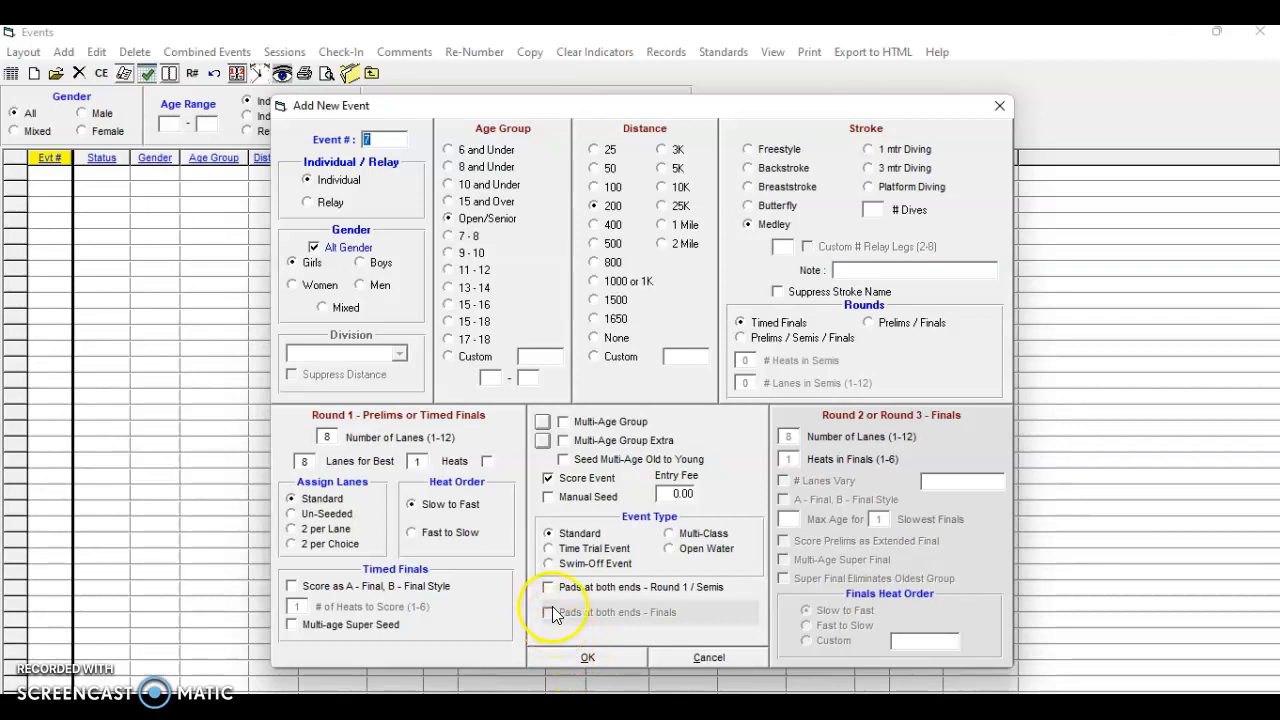
{"action": "left_click", "coordinate": [749, 149]}
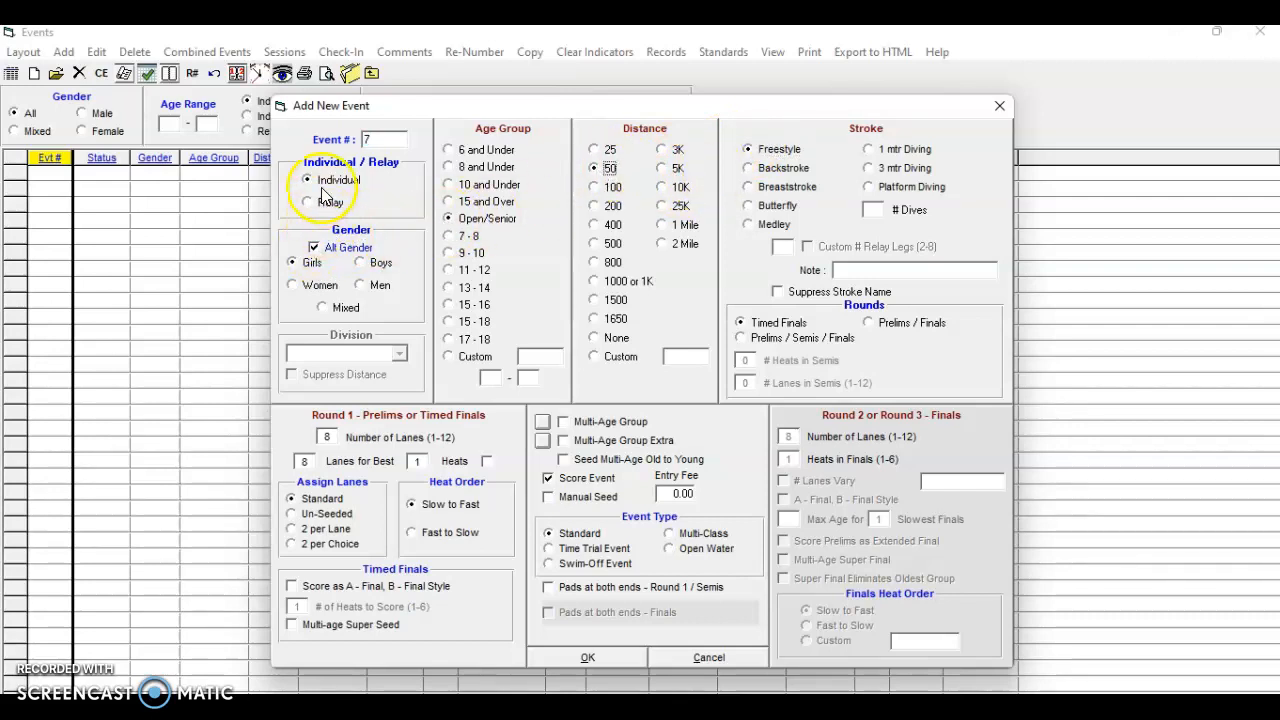
Save the girls' 50 freestyle, then add the girls' 100 butterfly event
{"action": "left_click", "coordinate": [587, 657]}
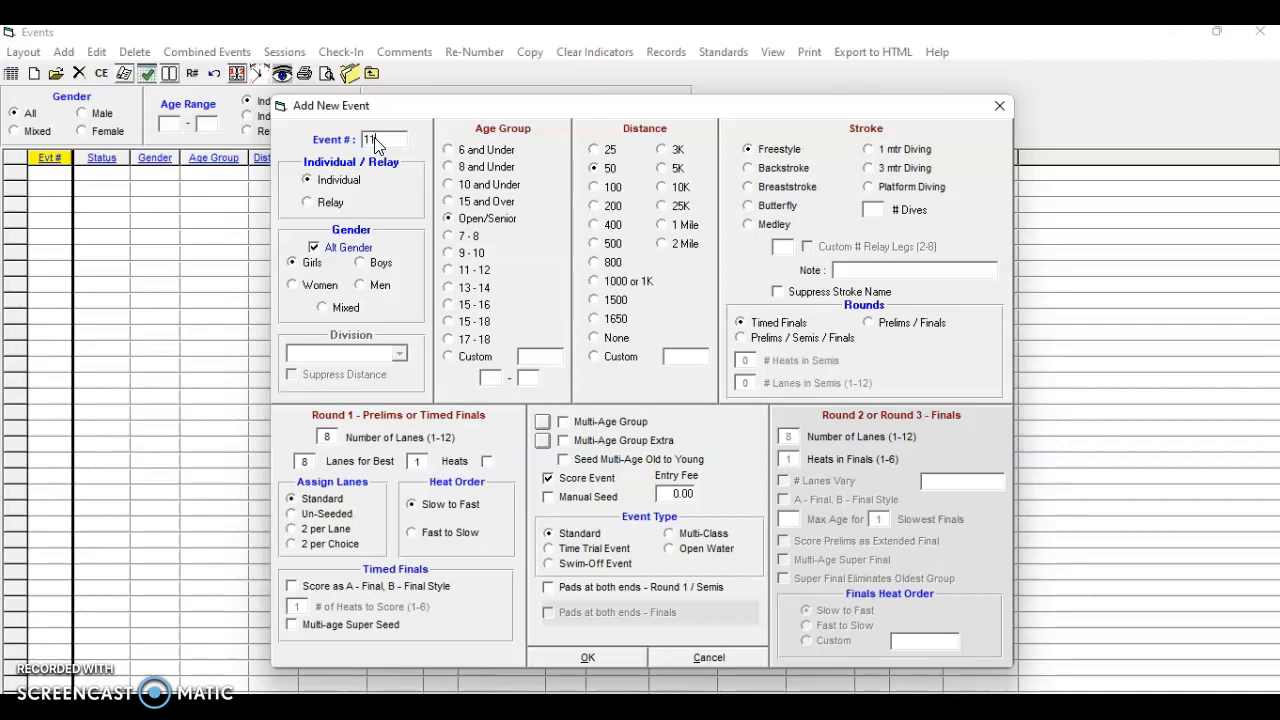
{"action": "left_click", "coordinate": [377, 143]}
{"action": "key", "text": "BackSpace"}
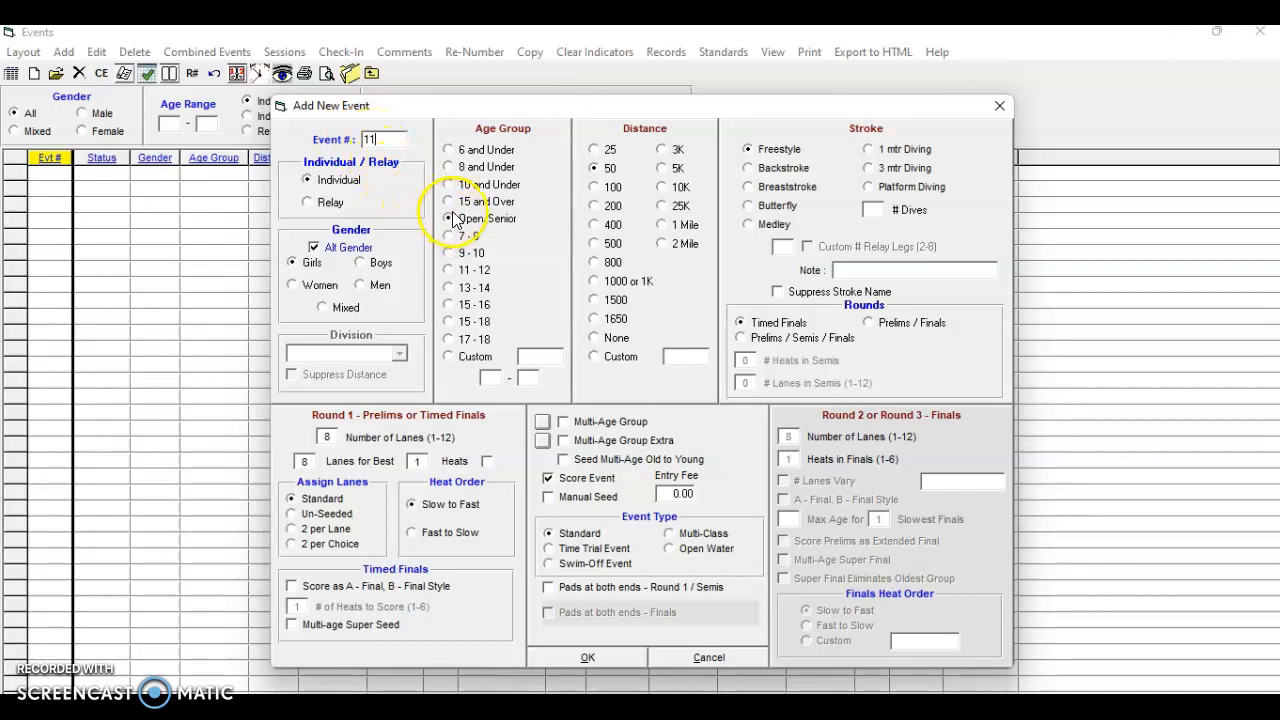
{"action": "left_click", "coordinate": [596, 189]}
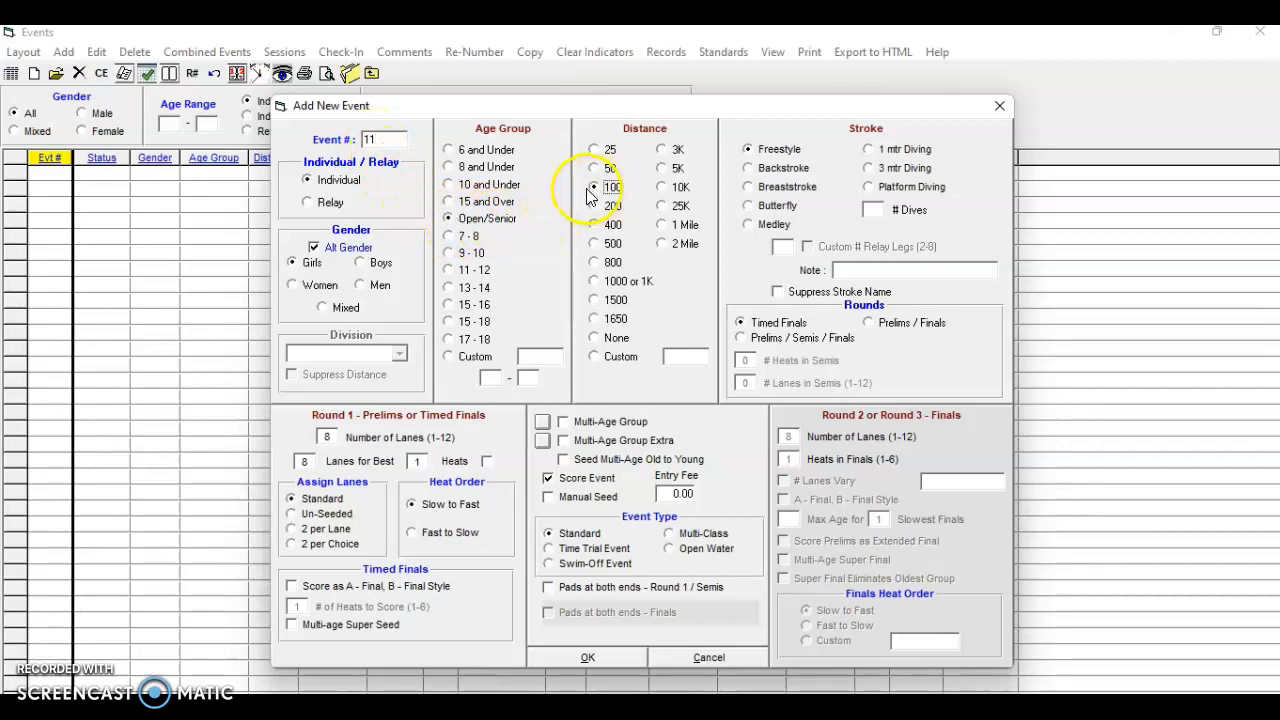
{"action": "left_click", "coordinate": [752, 210]}
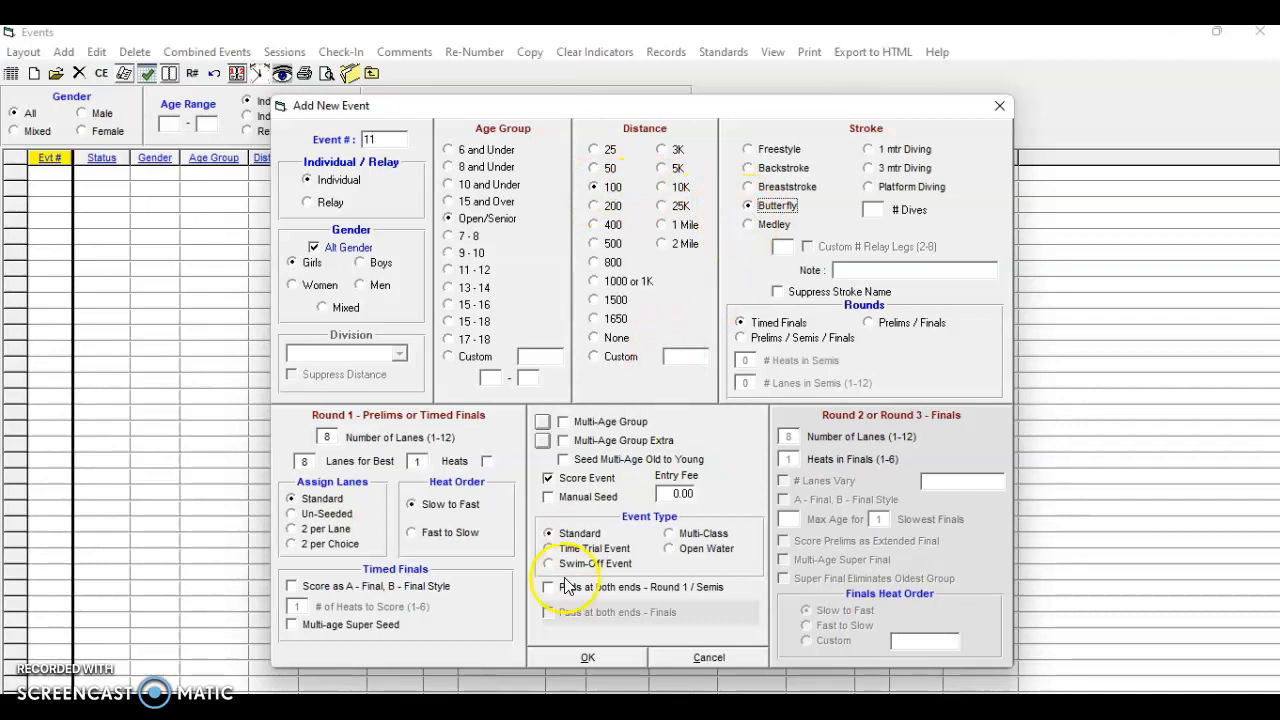
{"action": "left_click", "coordinate": [588, 659]}
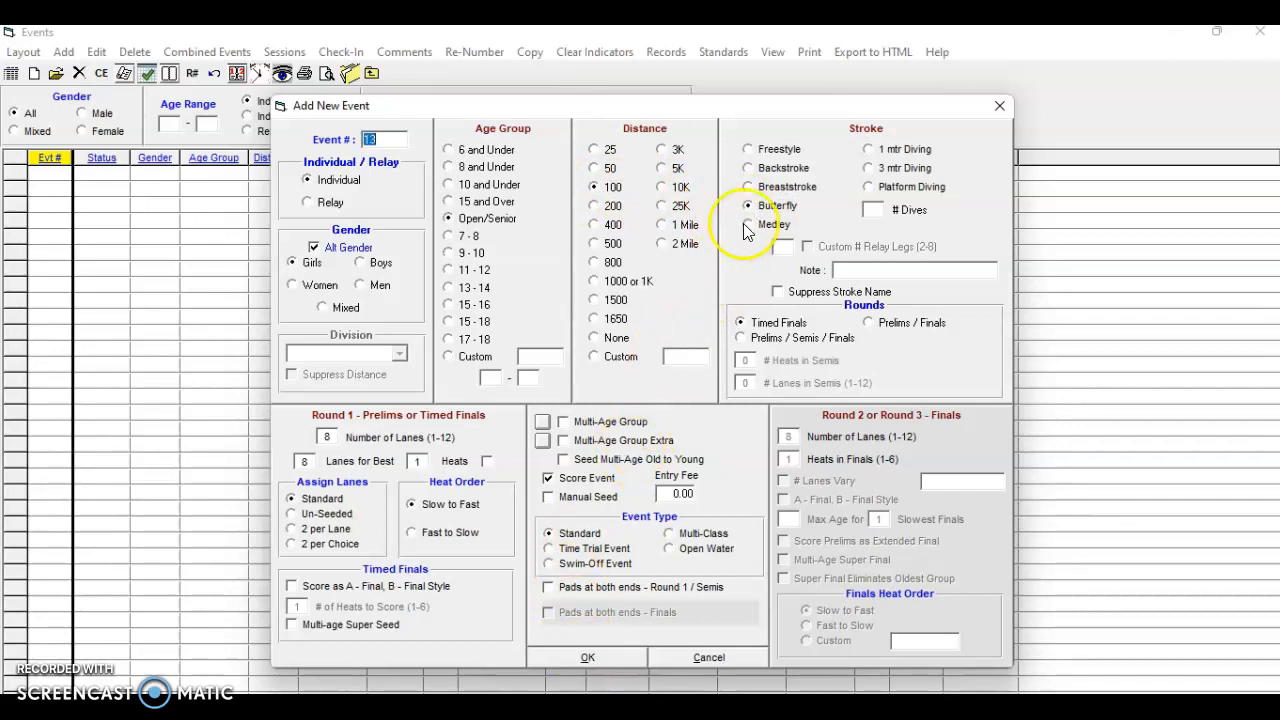
Add the girls' 100 freestyle and 500 freestyle events
{"action": "left_click", "coordinate": [752, 150]}
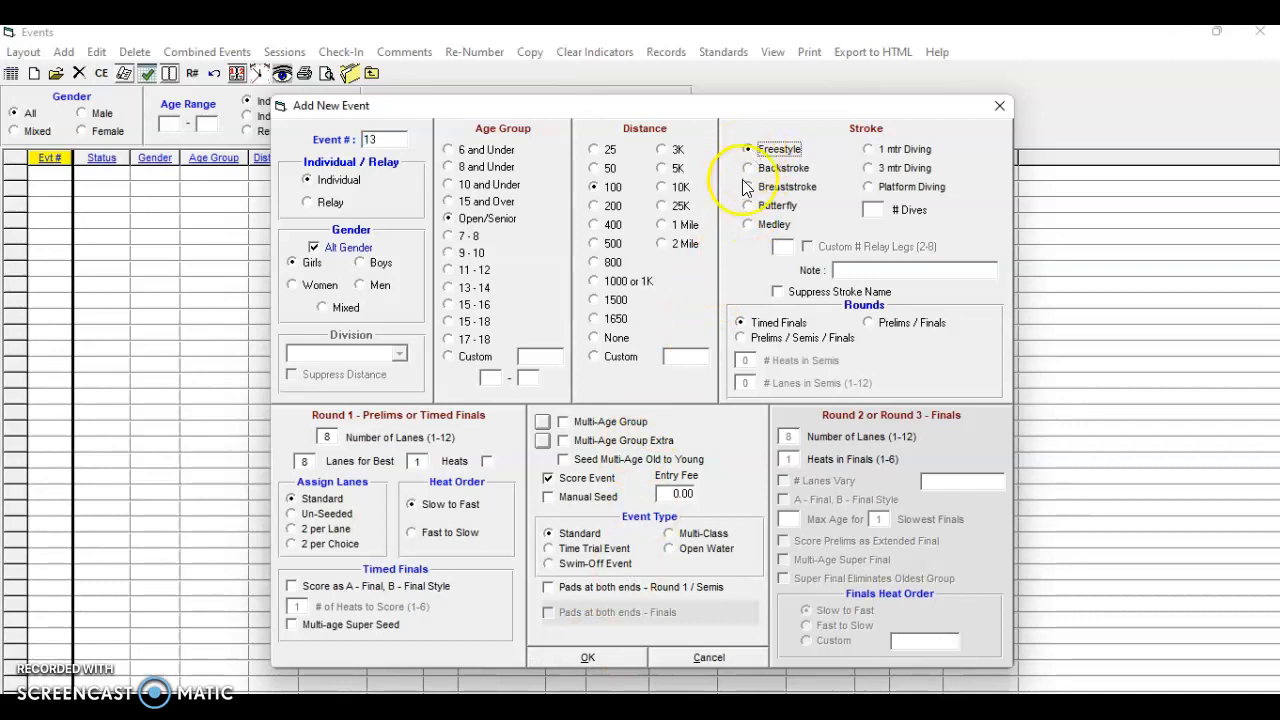
{"action": "left_click", "coordinate": [601, 655]}
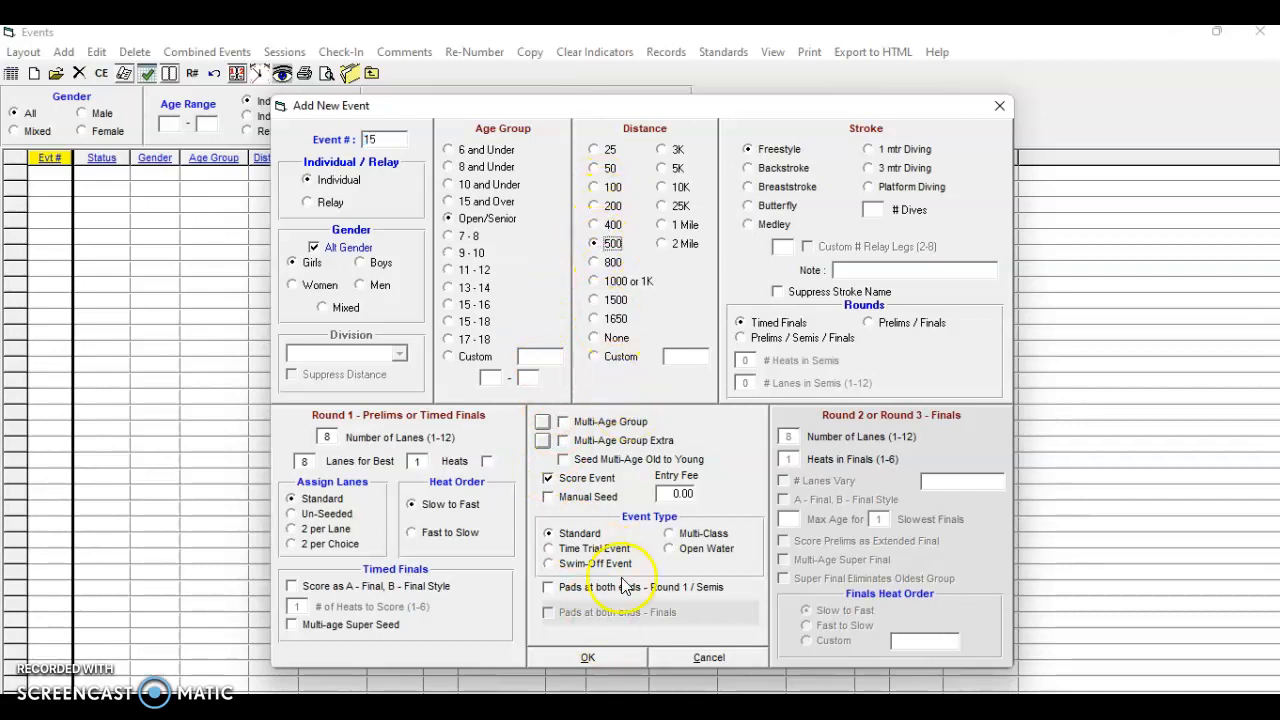
{"action": "left_click", "coordinate": [591, 652]}
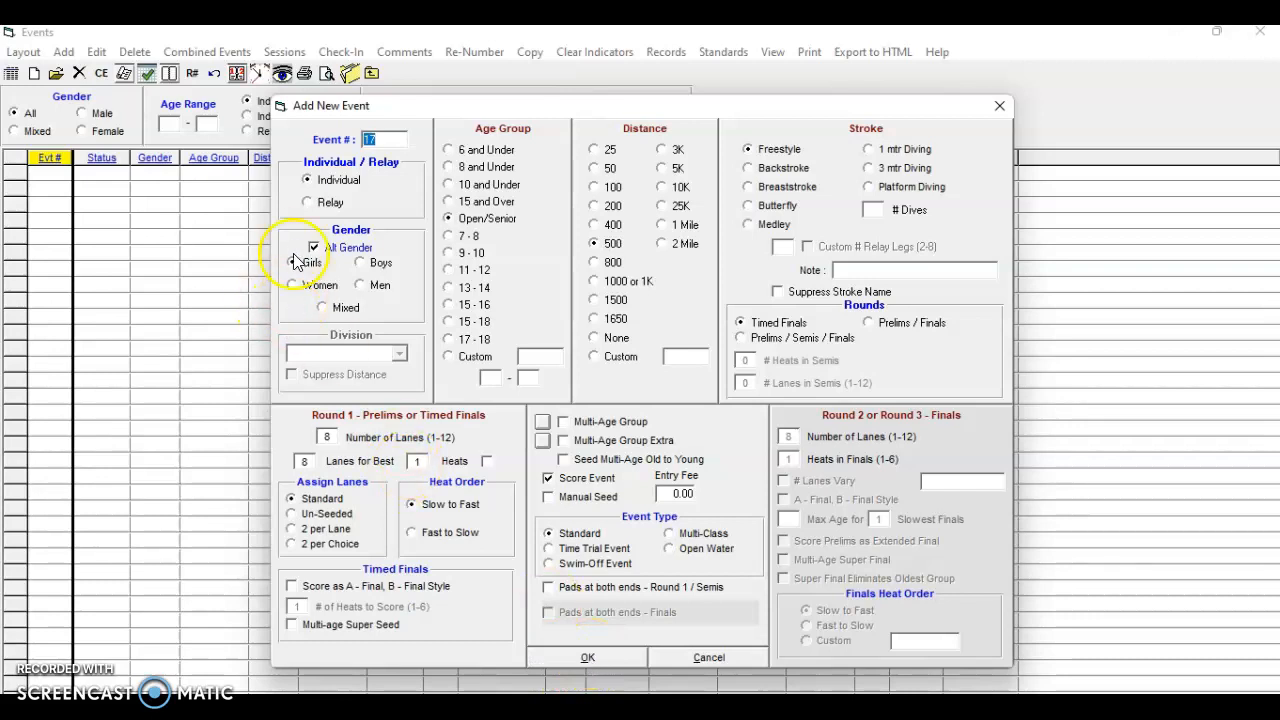
Add the girls' 100 backstroke event
{"action": "left_click", "coordinate": [308, 203]}
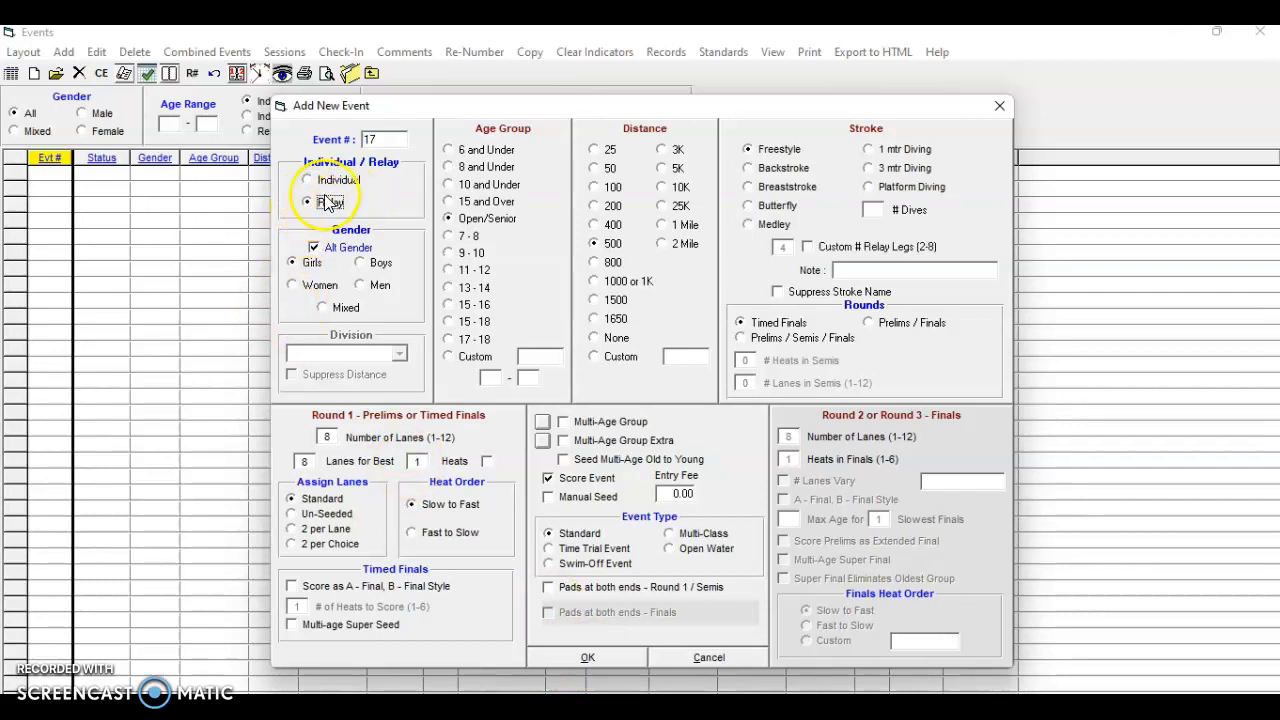
{"action": "left_click", "coordinate": [594, 207]}
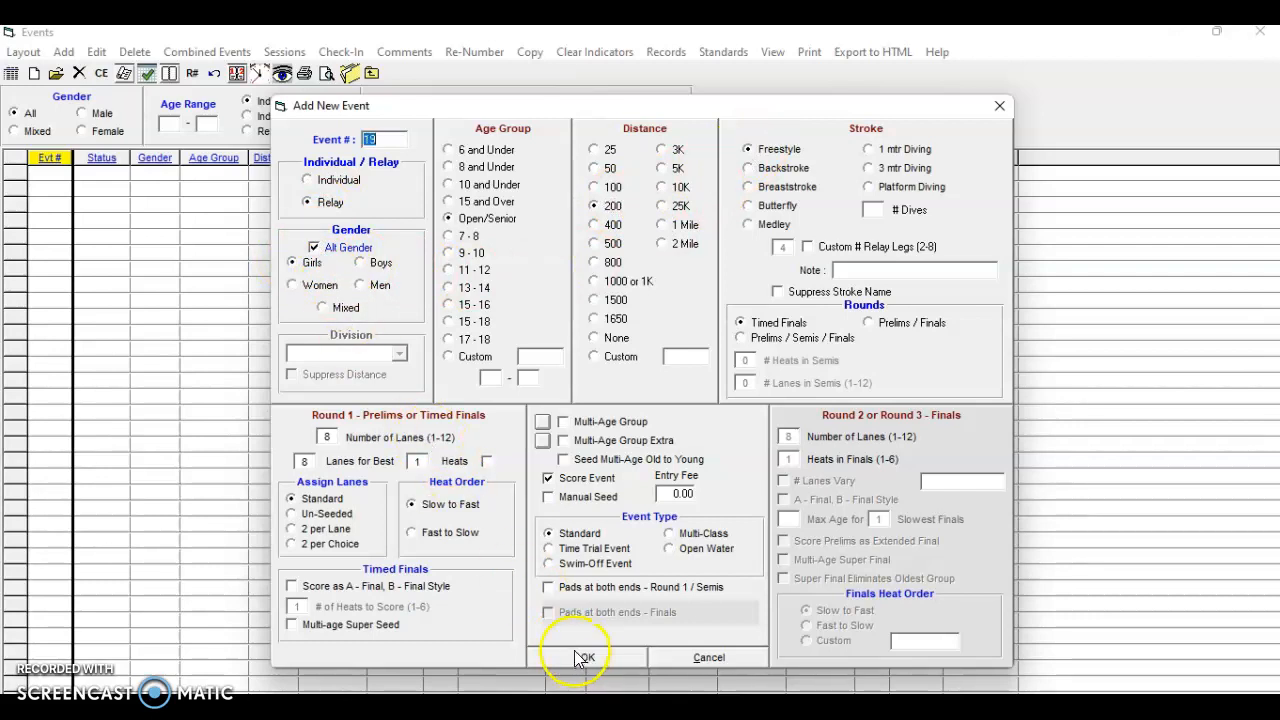
{"action": "left_click", "coordinate": [309, 180]}
{"action": "left_click", "coordinate": [597, 190]}
{"action": "left_click", "coordinate": [750, 170]}
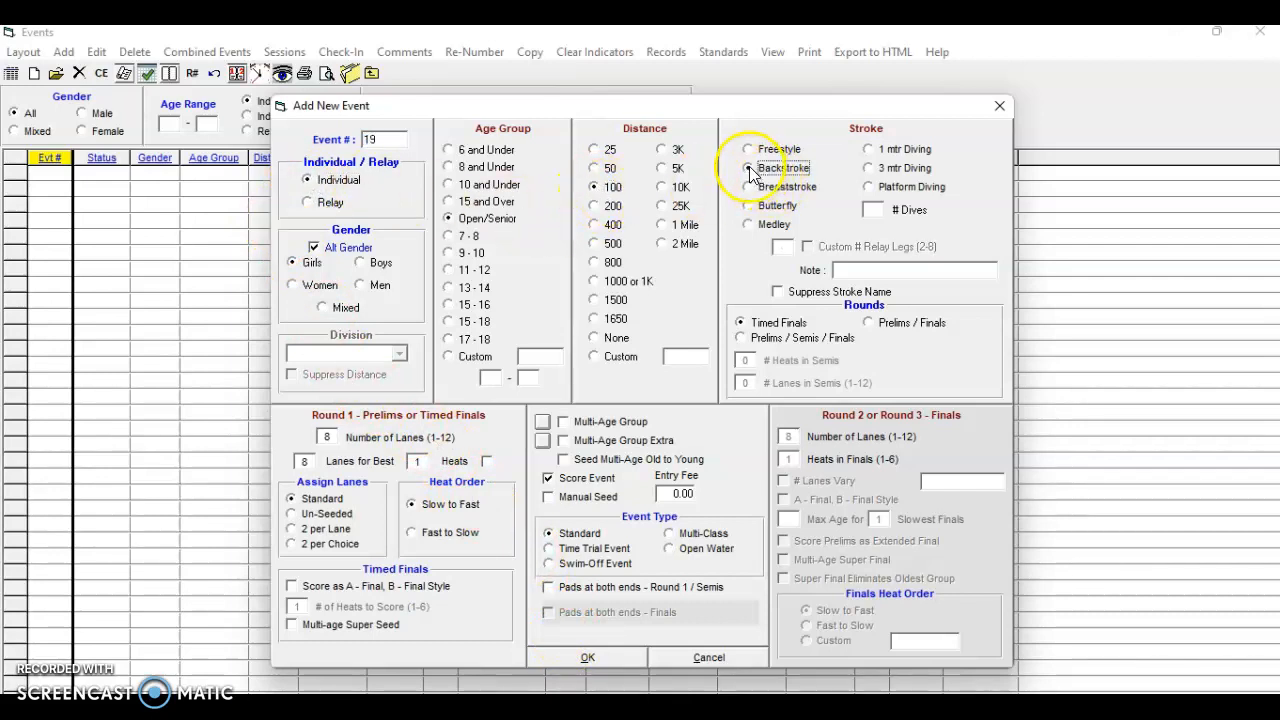
{"action": "left_click", "coordinate": [588, 658]}
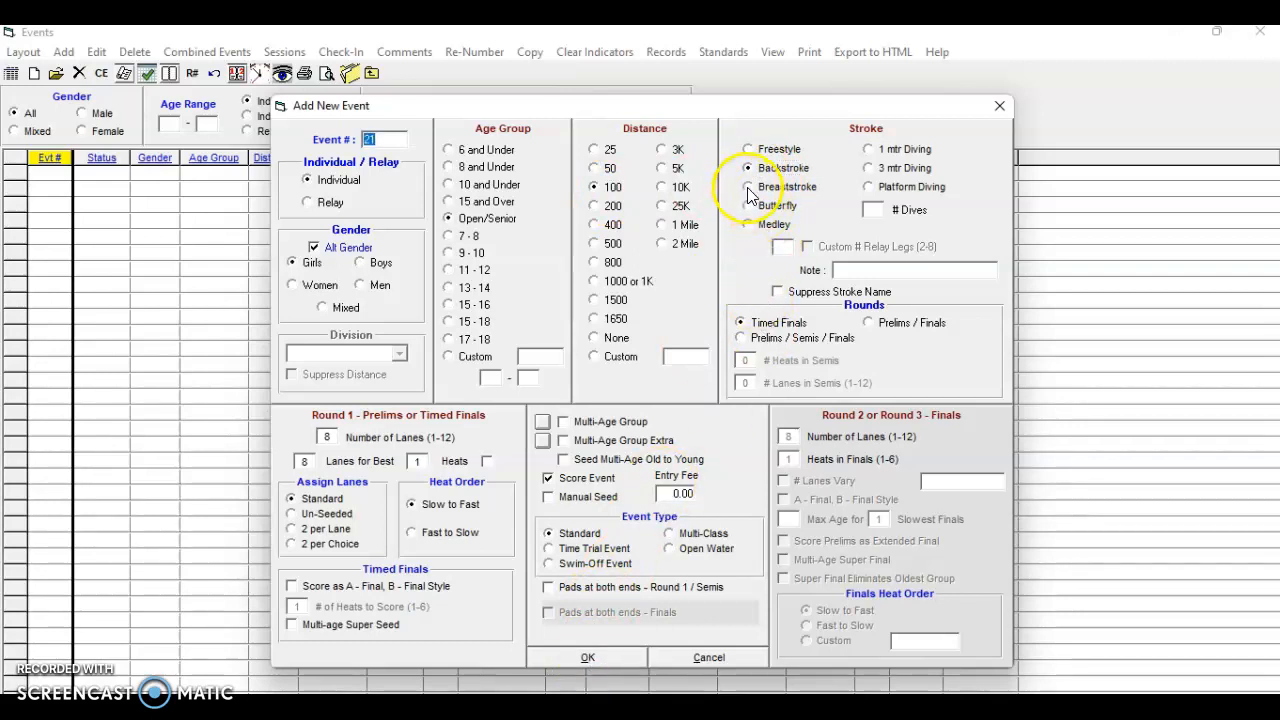
Add the 100 breaststroke event and the girls' 400 freestyle relay
{"action": "left_click", "coordinate": [752, 189]}
{"action": "left_click", "coordinate": [590, 657]}
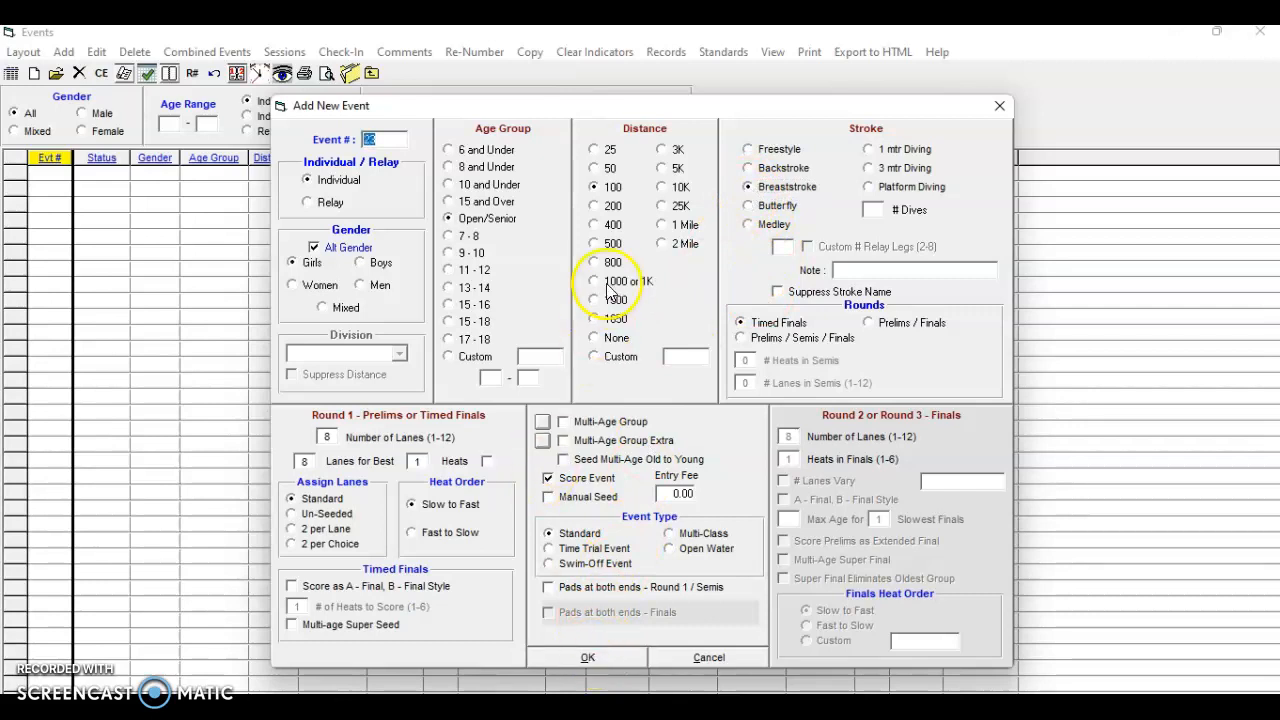
{"action": "left_click", "coordinate": [608, 224]}
{"action": "left_click", "coordinate": [310, 204]}
{"action": "left_click", "coordinate": [748, 150]}
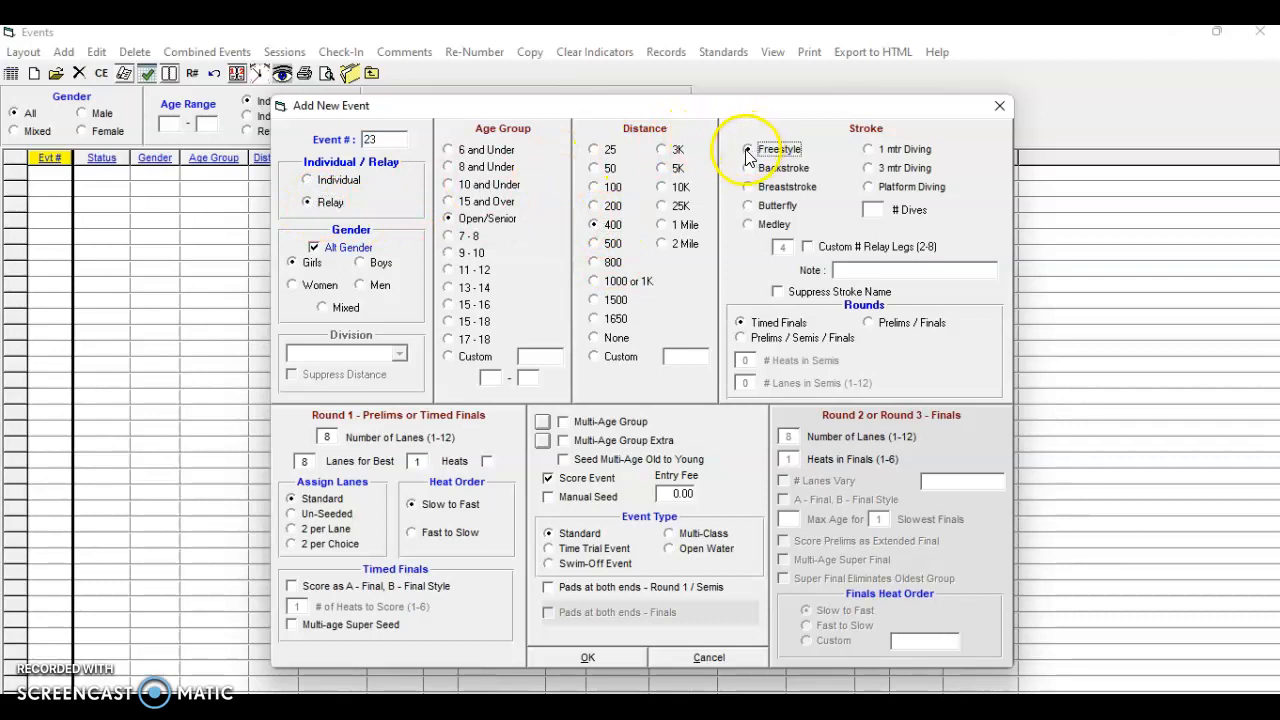
{"action": "left_click", "coordinate": [587, 658]}
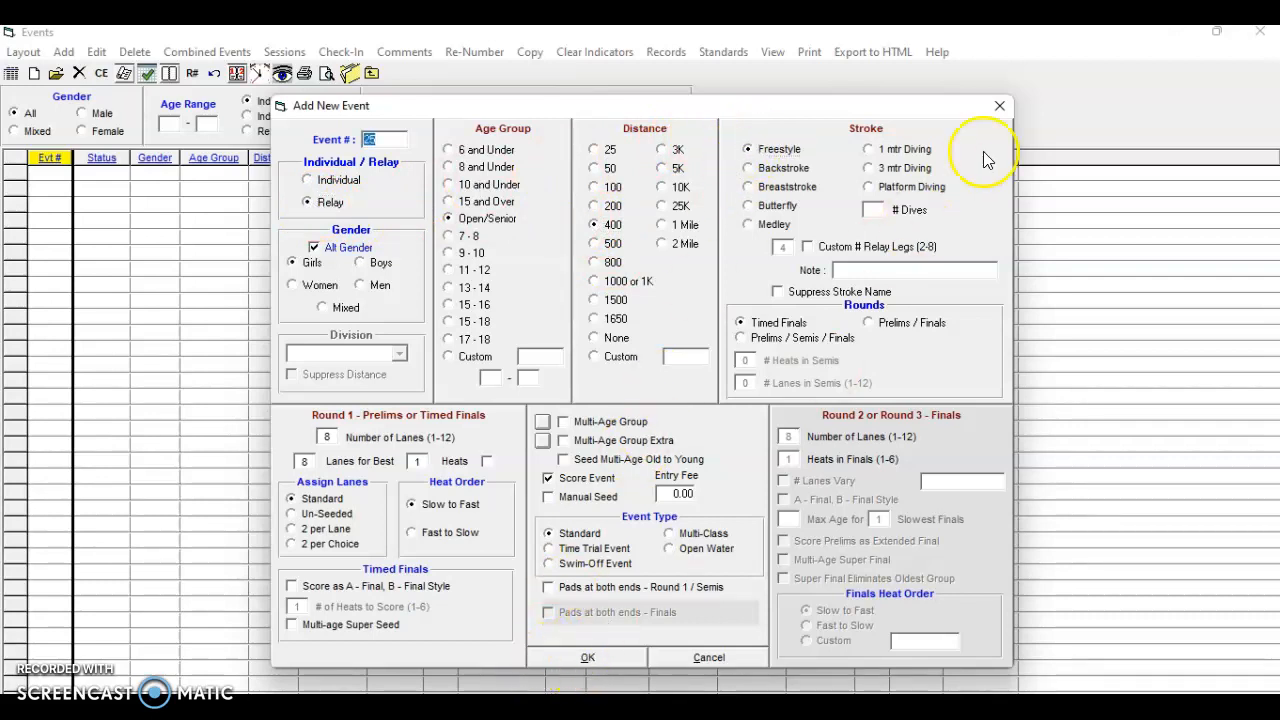
Finish adding events and bring up the Sessions screen from the Events window
{"action": "left_click", "coordinate": [1000, 106]}
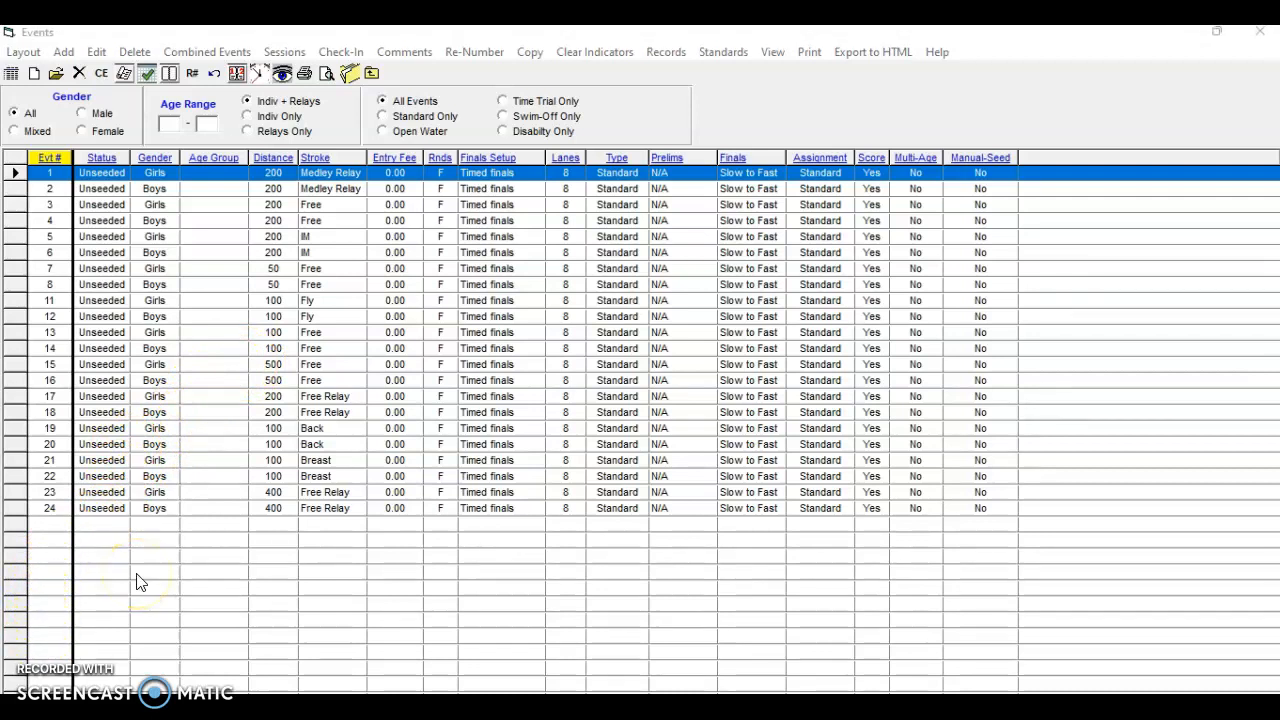
{"action": "left_click", "coordinate": [285, 53]}
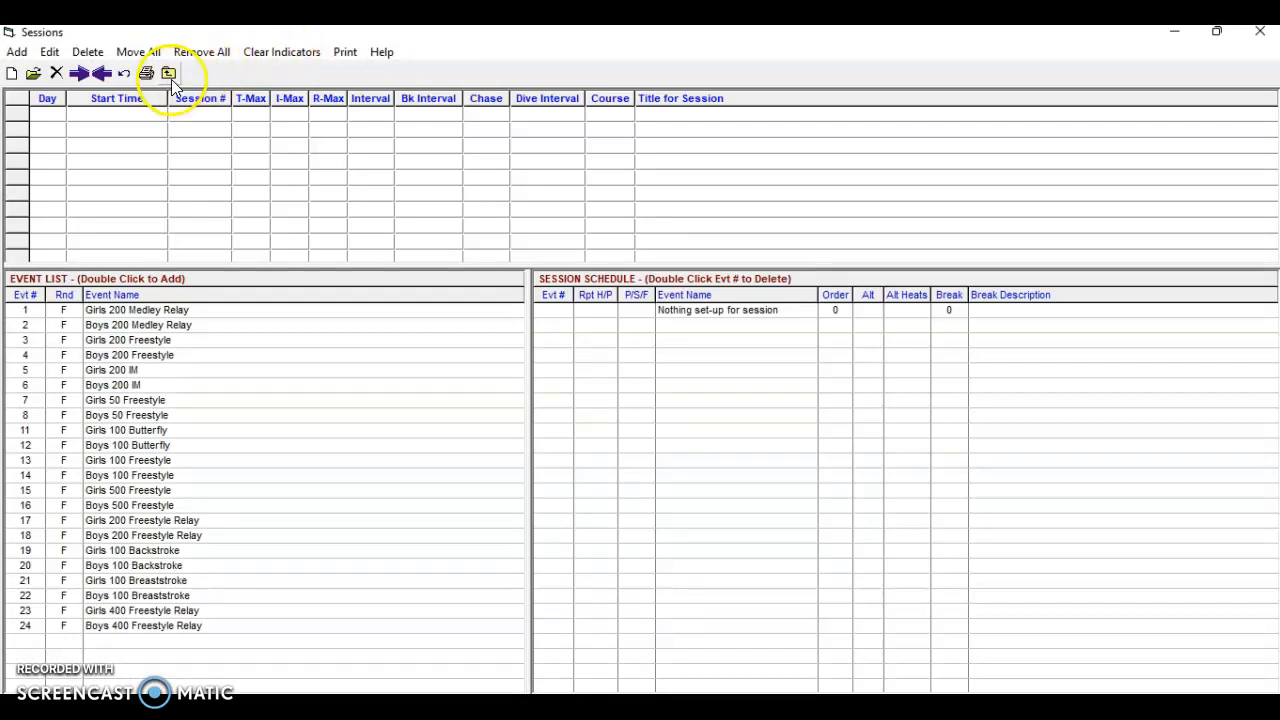
Create session 1 'Dual Meet' at 05:00 PM, interval 30, max entries 4/2/3
{"action": "left_click", "coordinate": [17, 52]}
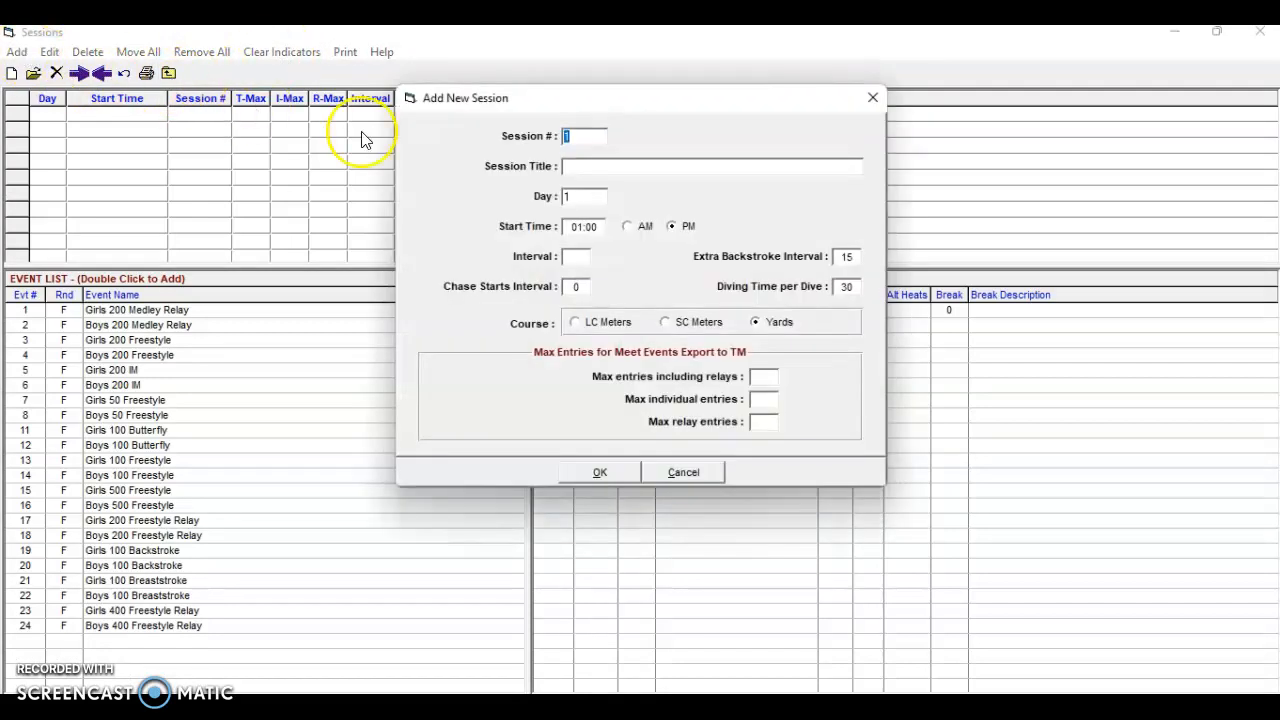
{"action": "left_click", "coordinate": [578, 170]}
{"action": "left_click", "coordinate": [578, 227]}
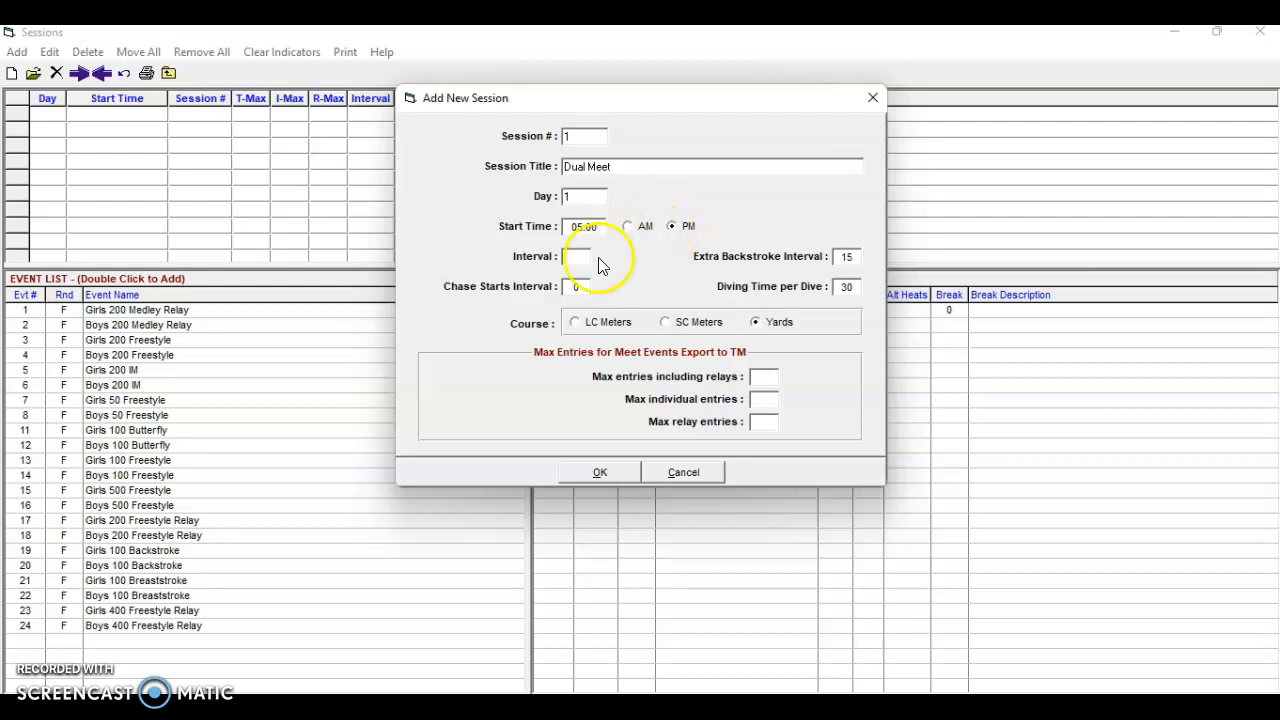
{"action": "left_click", "coordinate": [577, 260]}
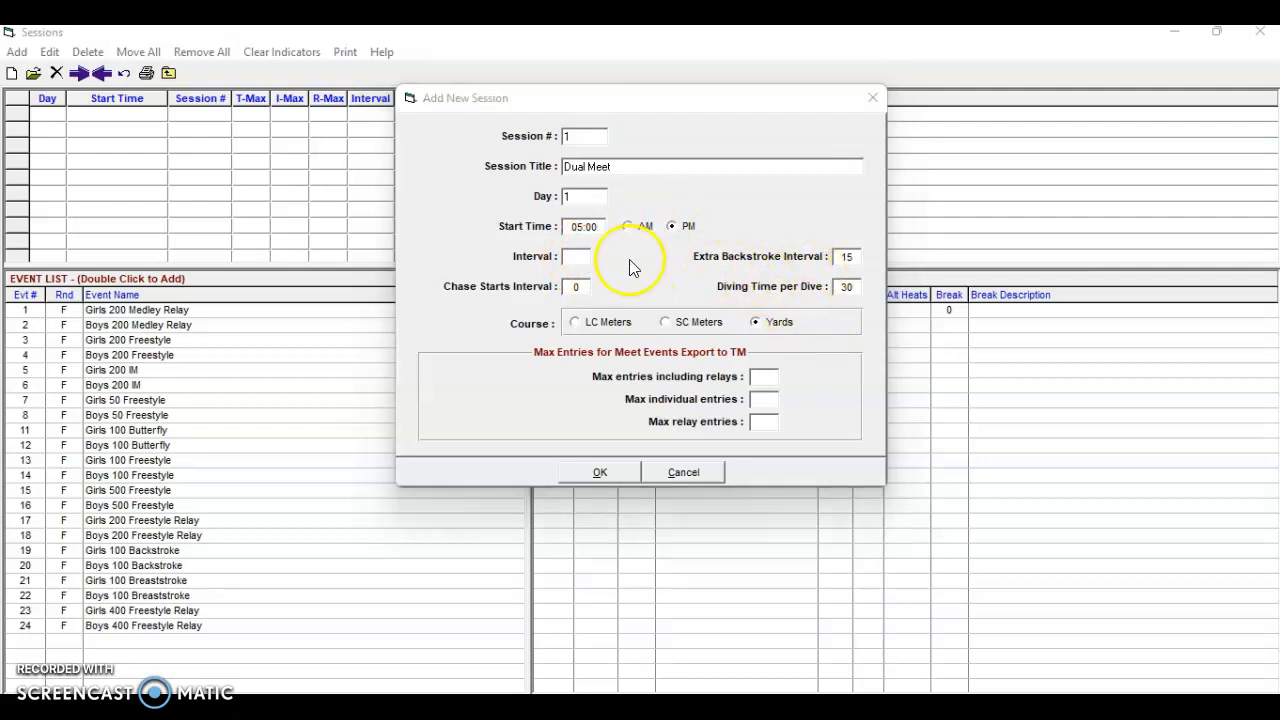
{"action": "left_click", "coordinate": [575, 258]}
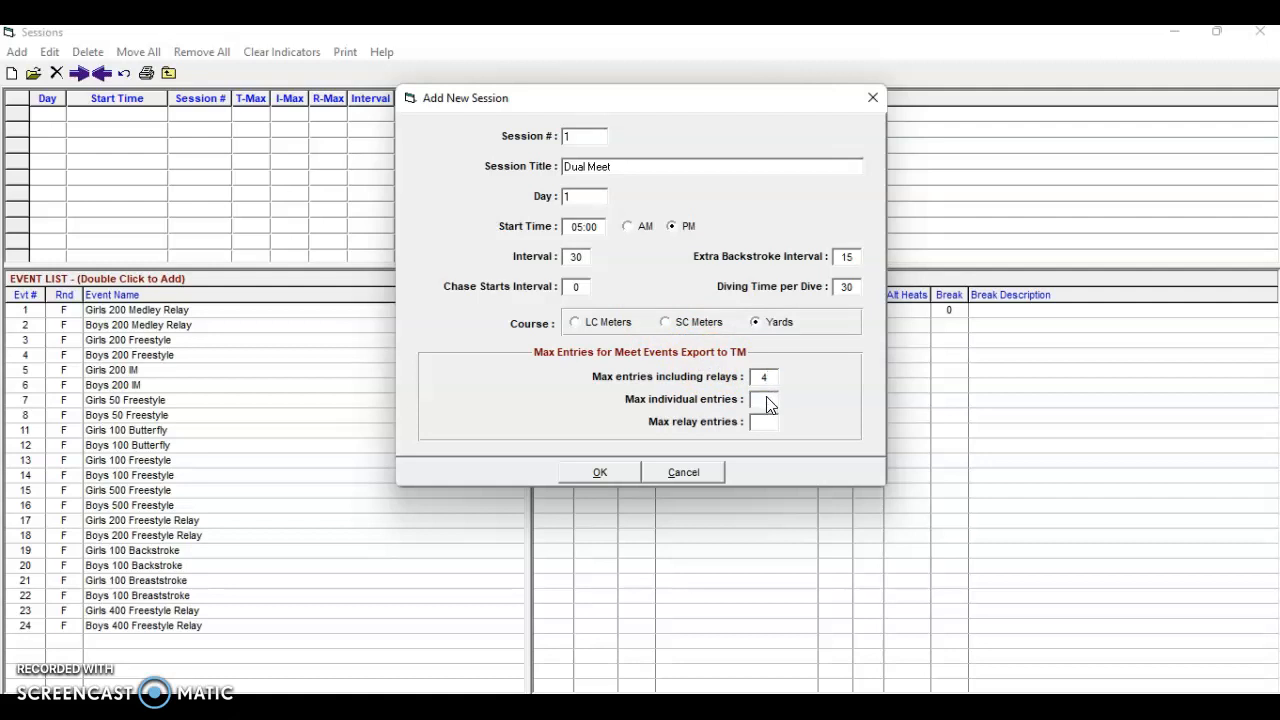
{"action": "left_click", "coordinate": [764, 423]}
{"action": "type", "text": "3"}
{"action": "left_click", "coordinate": [600, 473]}
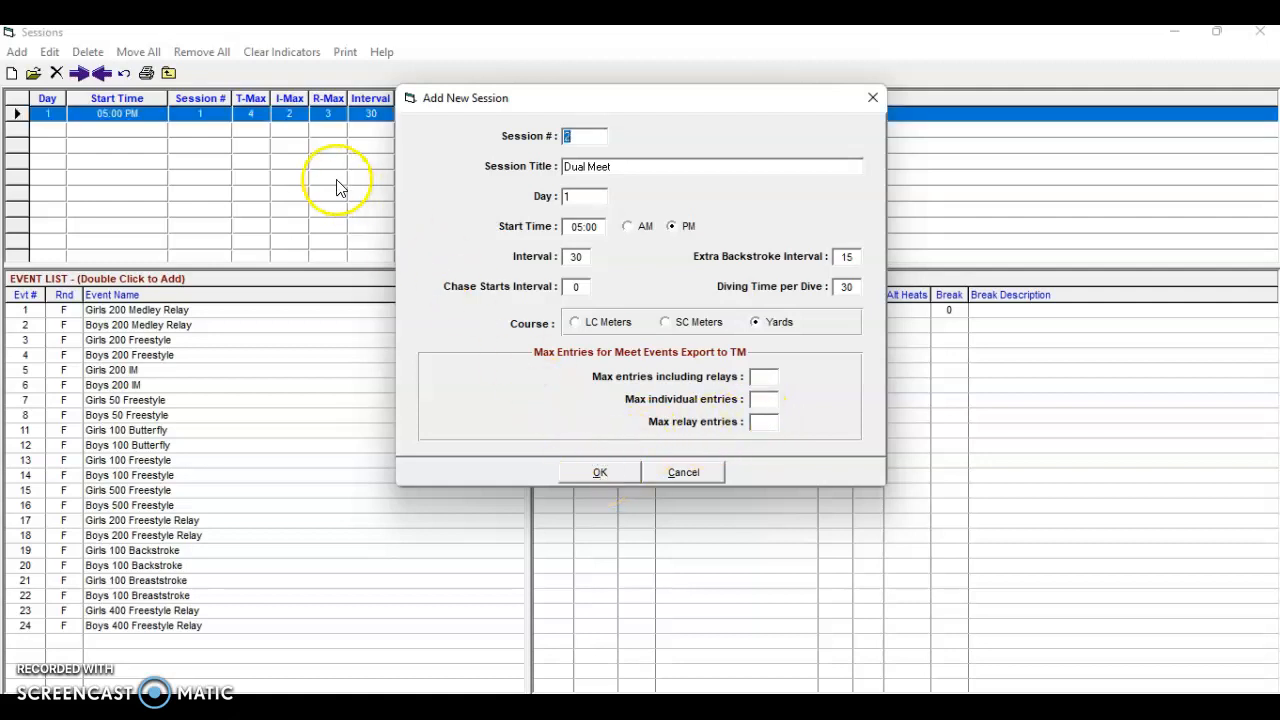
{"action": "left_click", "coordinate": [873, 97]}
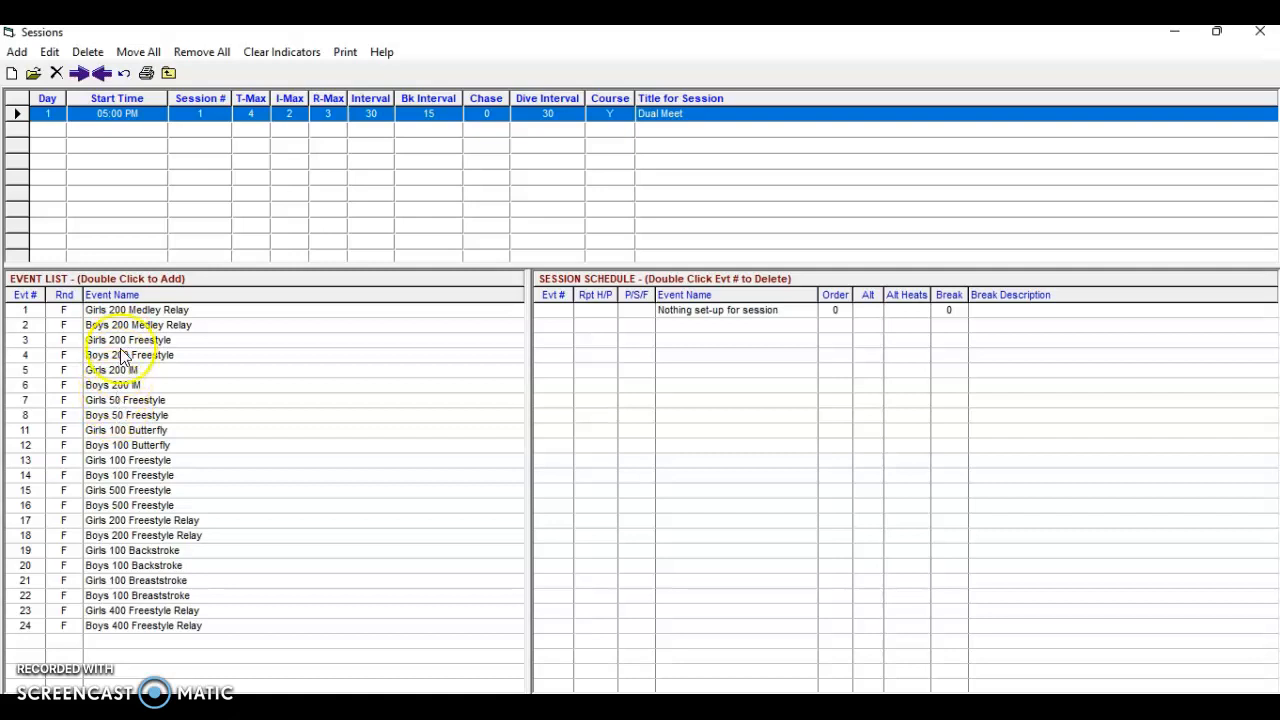
Move all 22 events into the Dual Meet session's schedule
{"action": "left_click", "coordinate": [140, 52]}
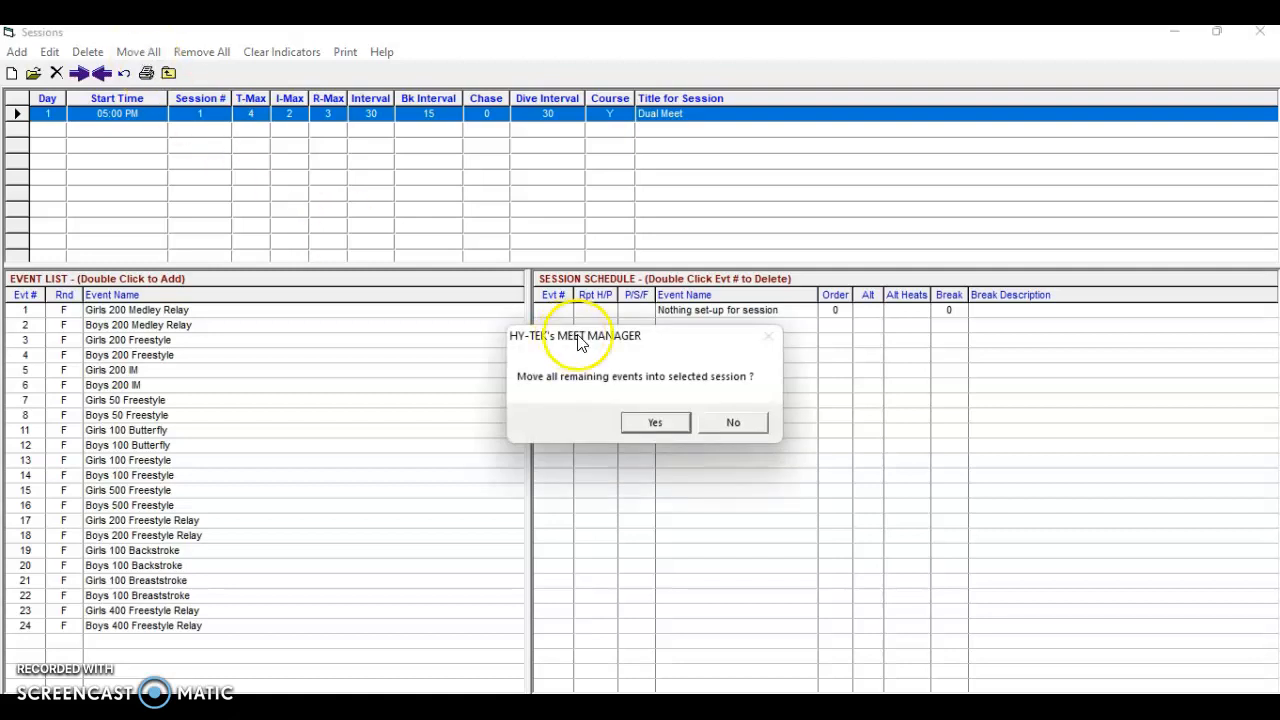
{"action": "left_click", "coordinate": [656, 423]}
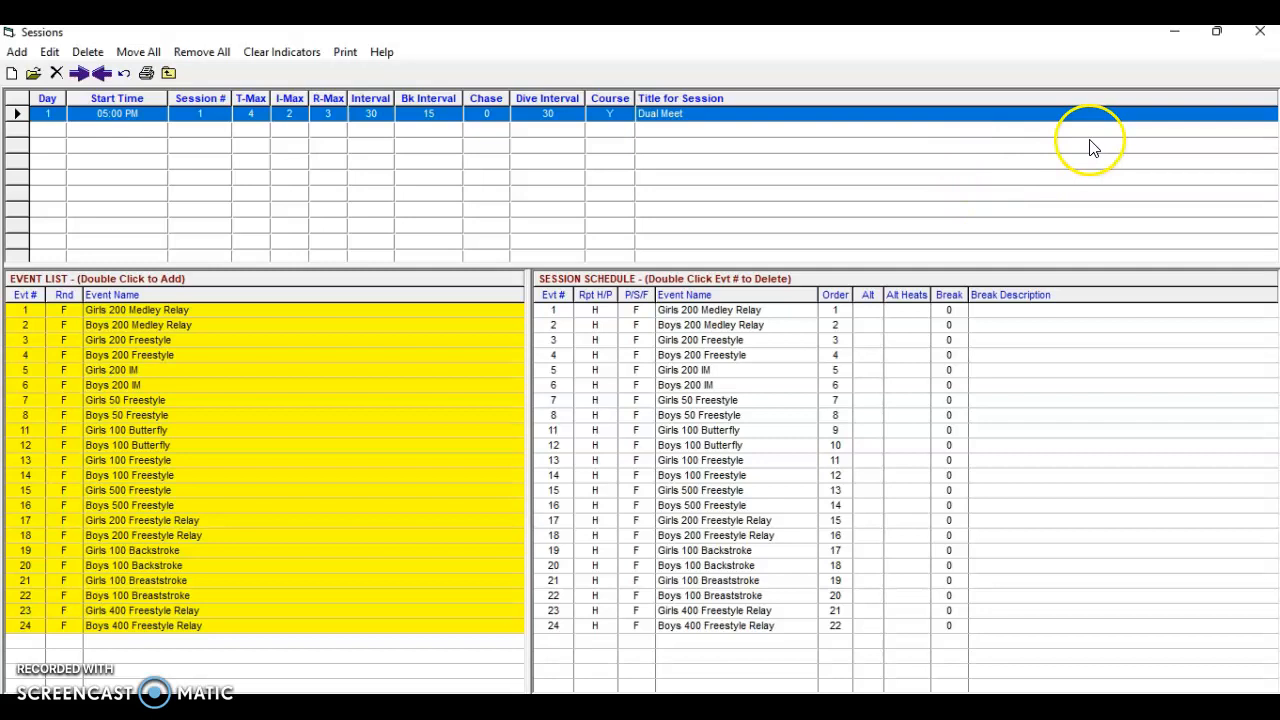
Return to the main screen and tick Meet Set-up, Events and Sessions on the check list
{"action": "left_click", "coordinate": [1260, 36]}
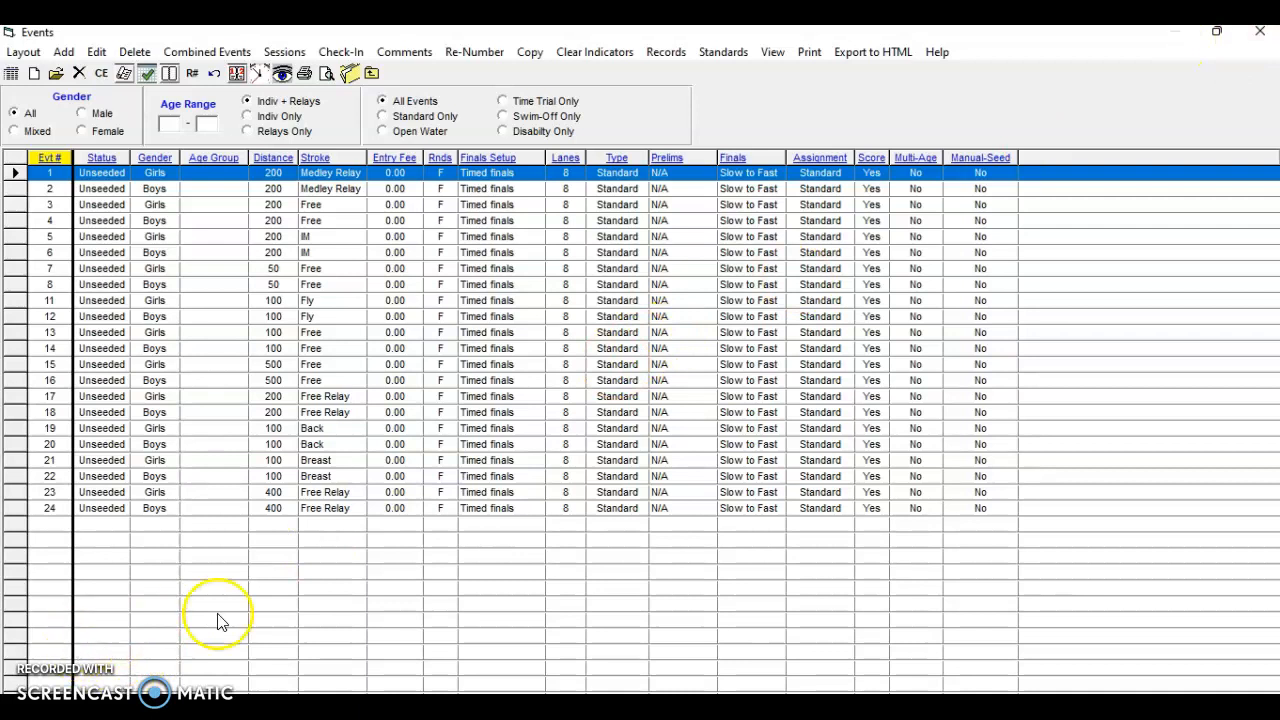
{"action": "left_click", "coordinate": [1260, 32]}
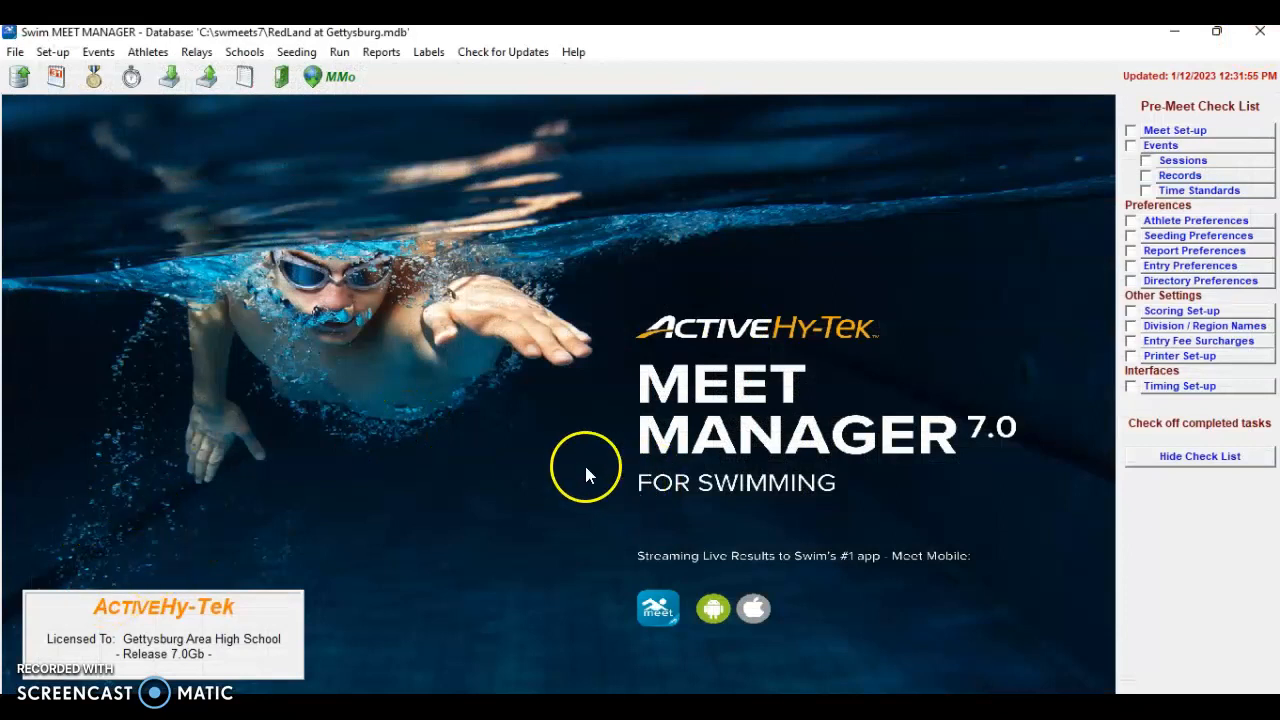
{"action": "left_click", "coordinate": [1130, 130]}
{"action": "left_click", "coordinate": [1131, 146]}
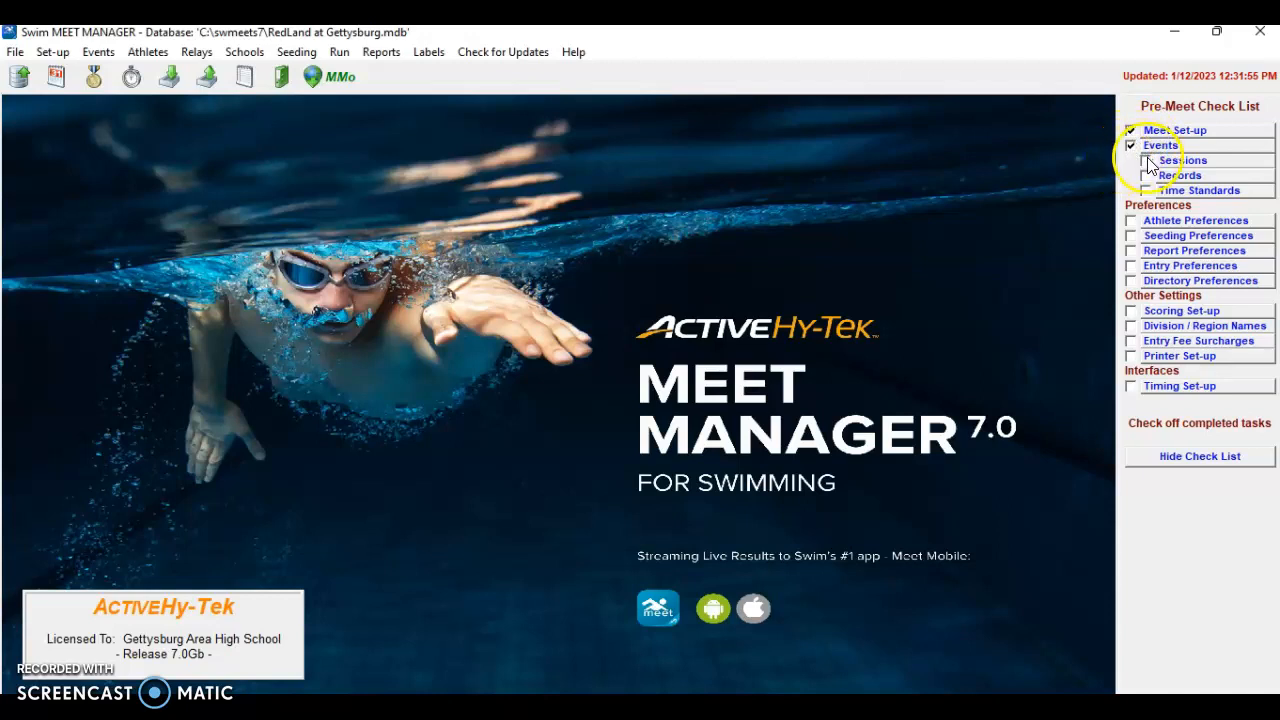
{"action": "left_click", "coordinate": [1146, 161]}
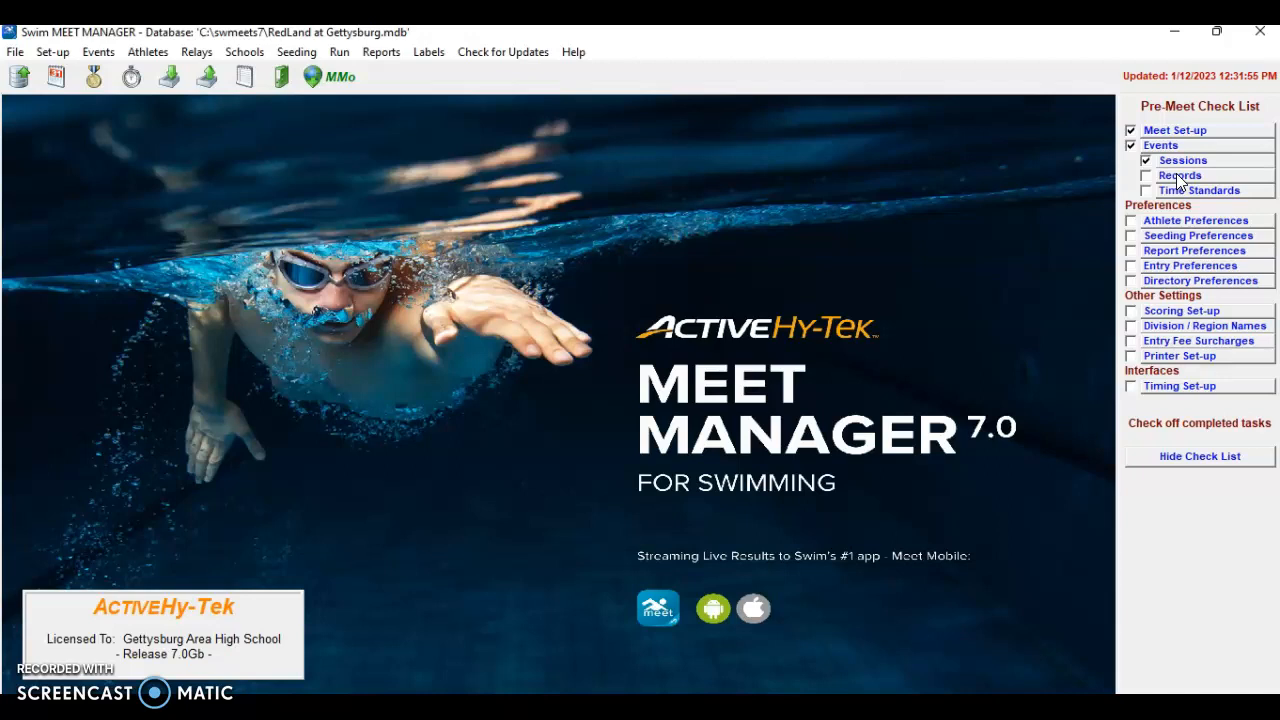
{"action": "left_click", "coordinate": [1181, 181]}
Open Records and dismiss the notes about the 'Edit Me' tag
{"action": "left_click", "coordinate": [1186, 176]}
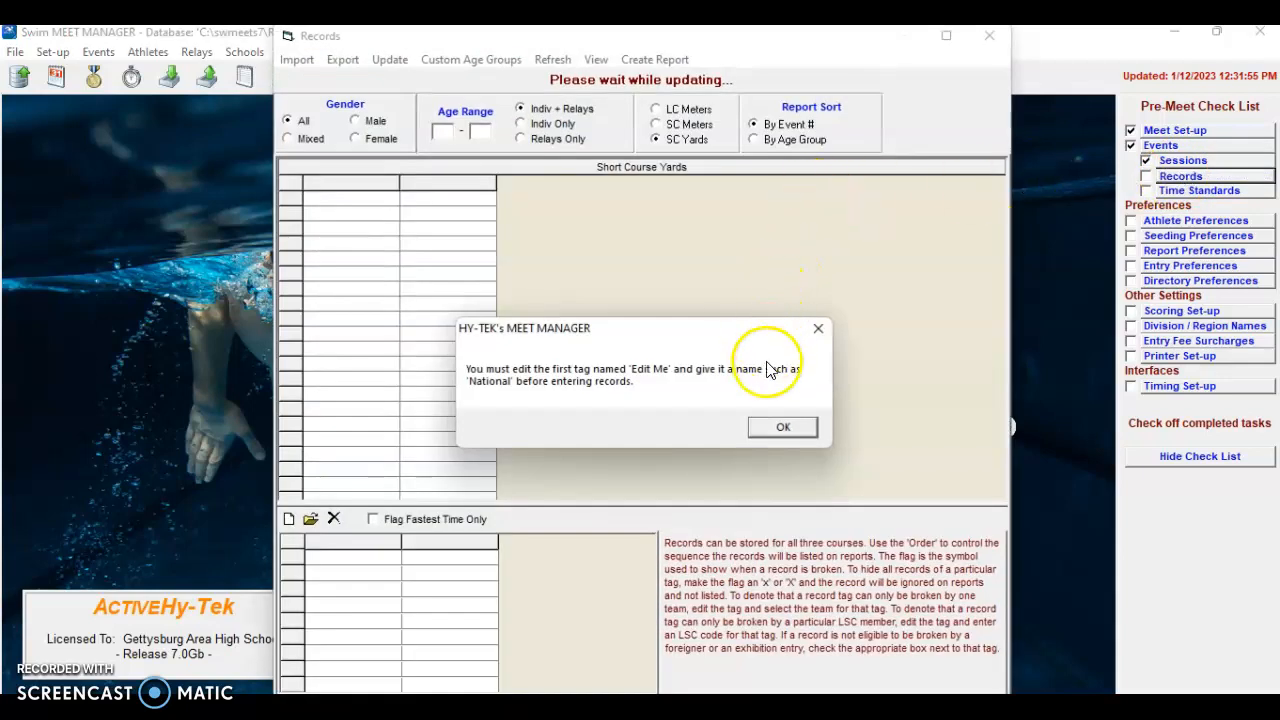
{"action": "left_click", "coordinate": [785, 427]}
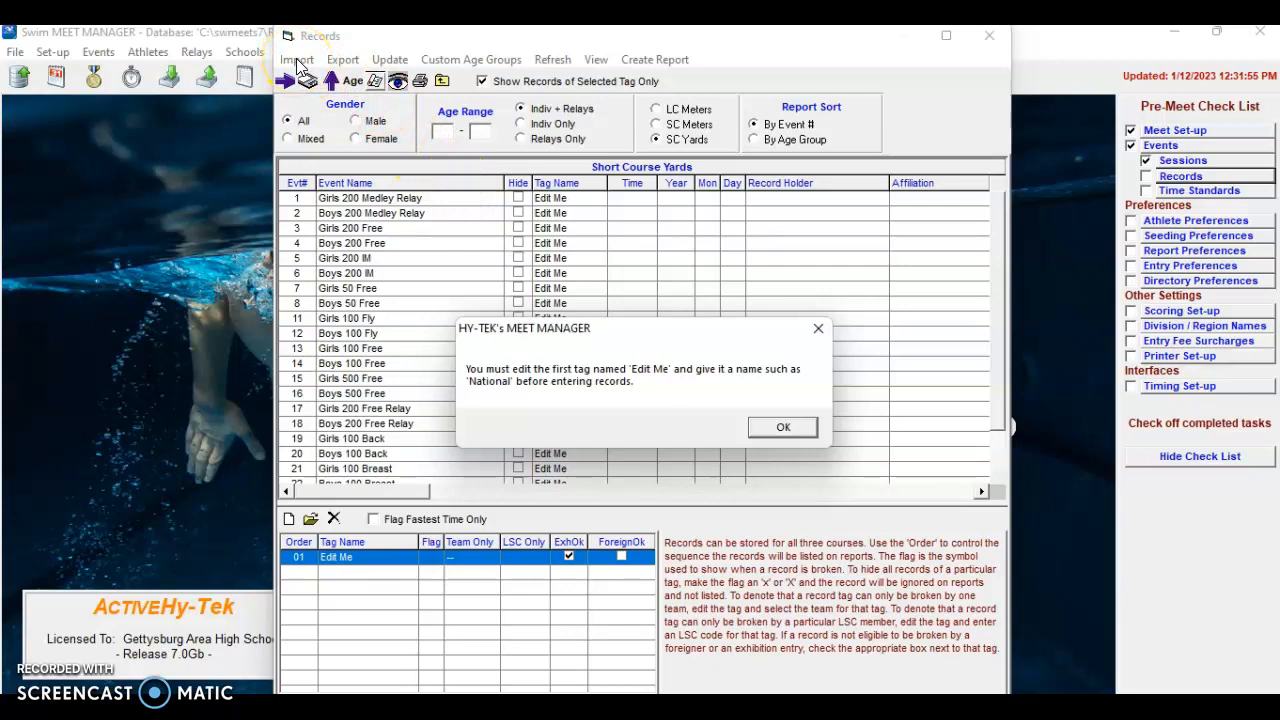
{"action": "left_click", "coordinate": [788, 430]}
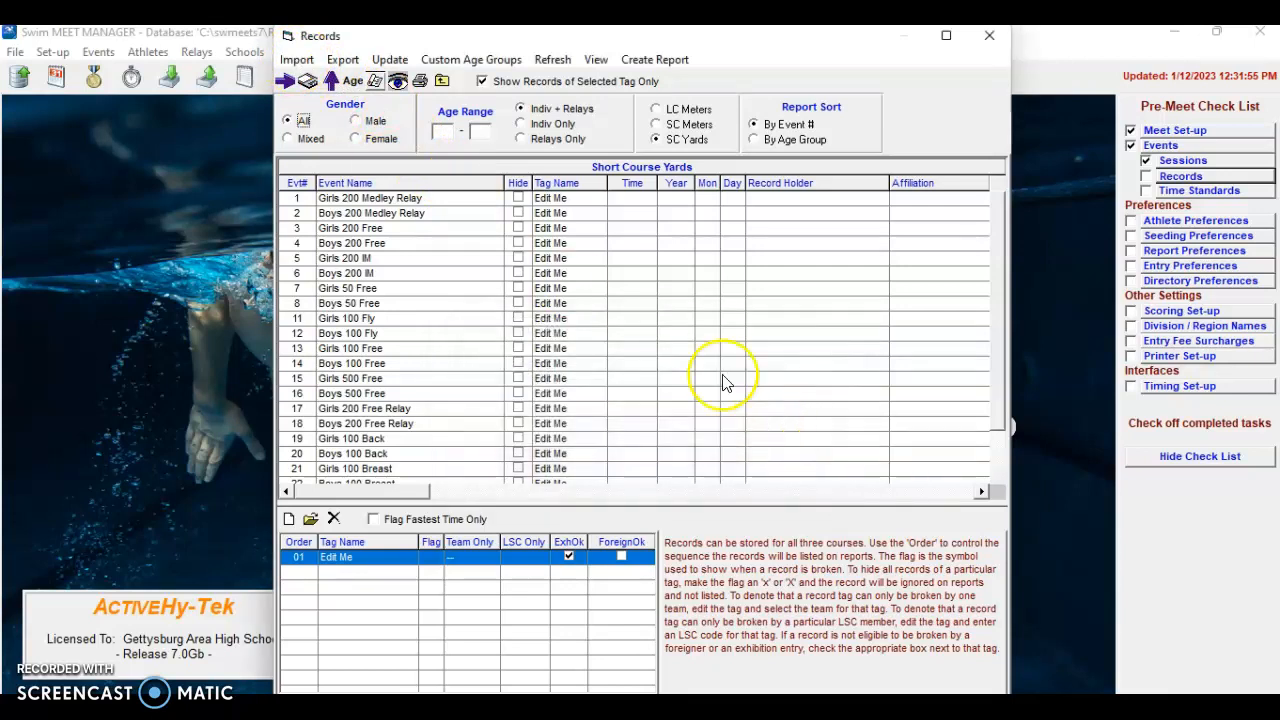
Import the GBRG-Y.REC records file from the USB drive's Admin folder
{"action": "left_click", "coordinate": [300, 62]}
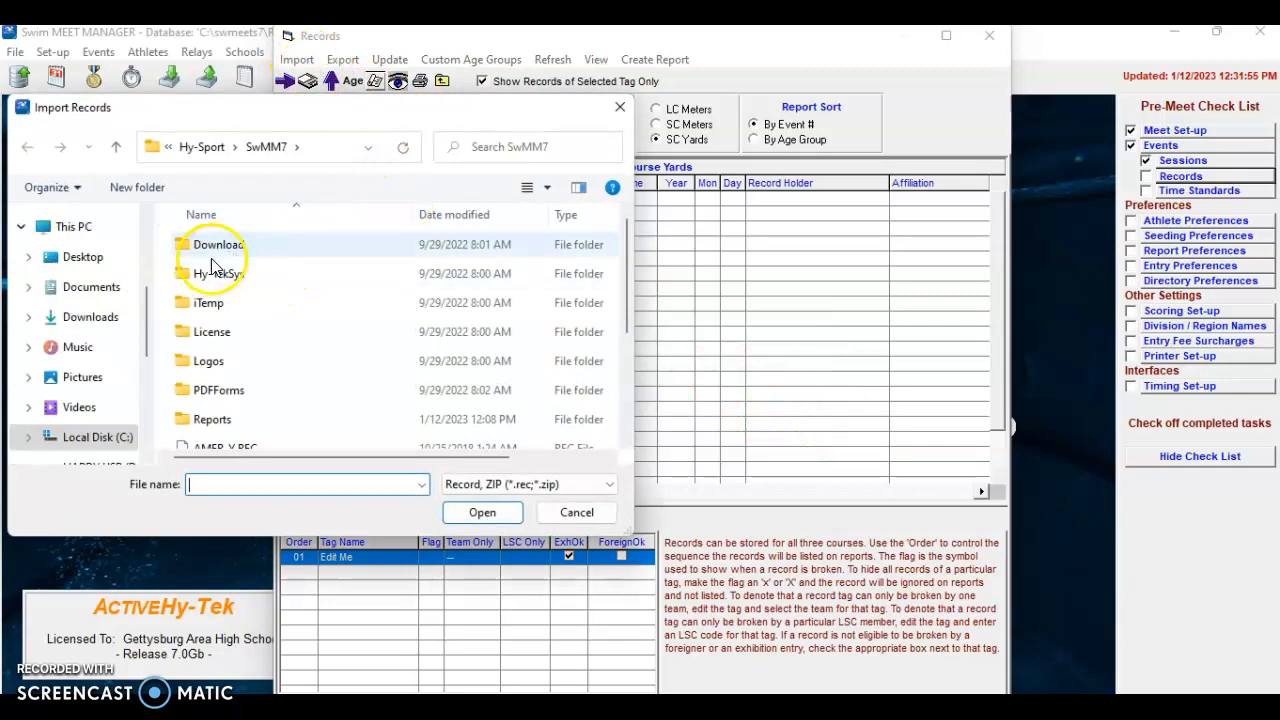
{"action": "scroll", "coordinate": [129, 357], "scroll_direction": "down", "scroll_amount": 2}
{"action": "left_click", "coordinate": [110, 400]}
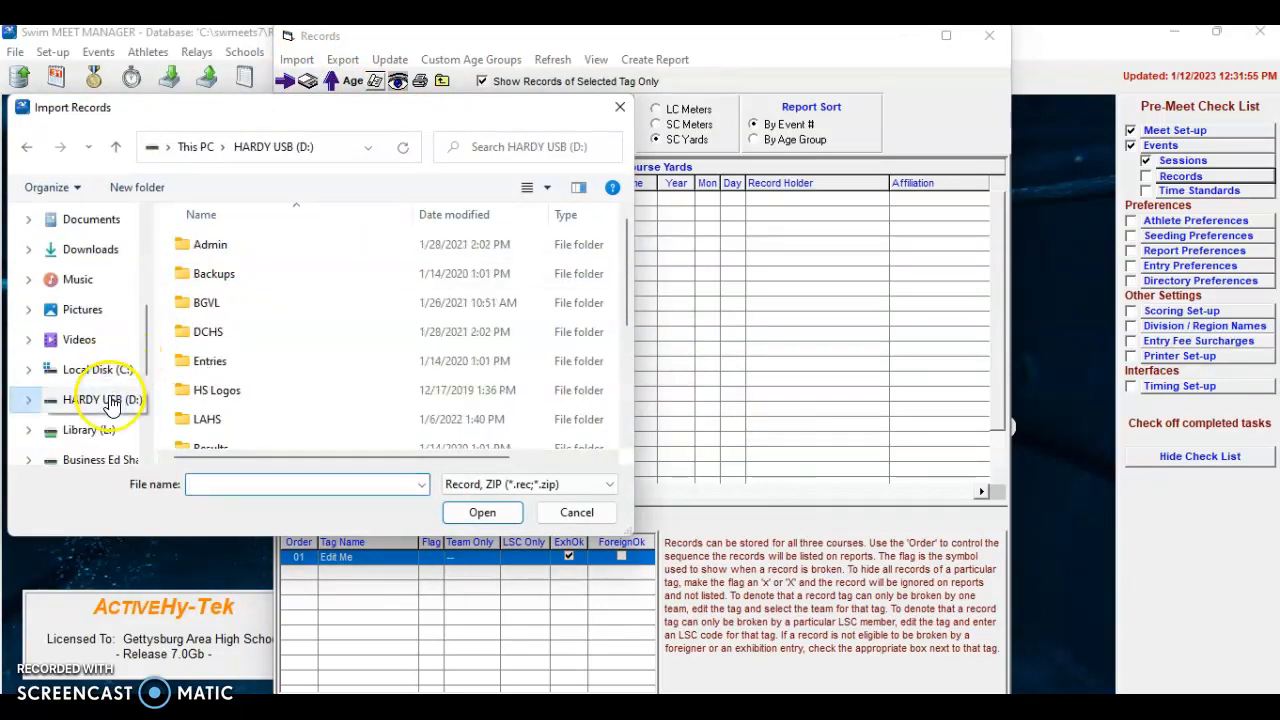
{"action": "scroll", "coordinate": [252, 338], "scroll_direction": "down", "scroll_amount": 1}
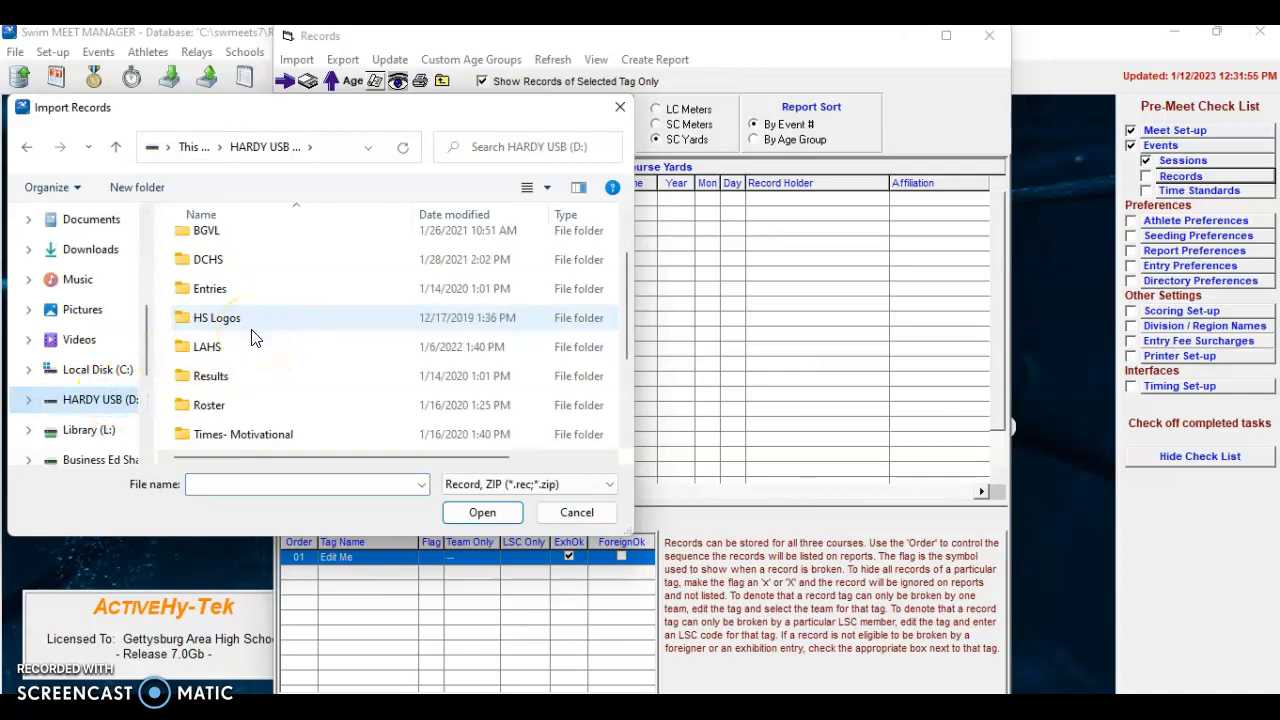
{"action": "scroll", "coordinate": [260, 335], "scroll_direction": "down", "scroll_amount": 2}
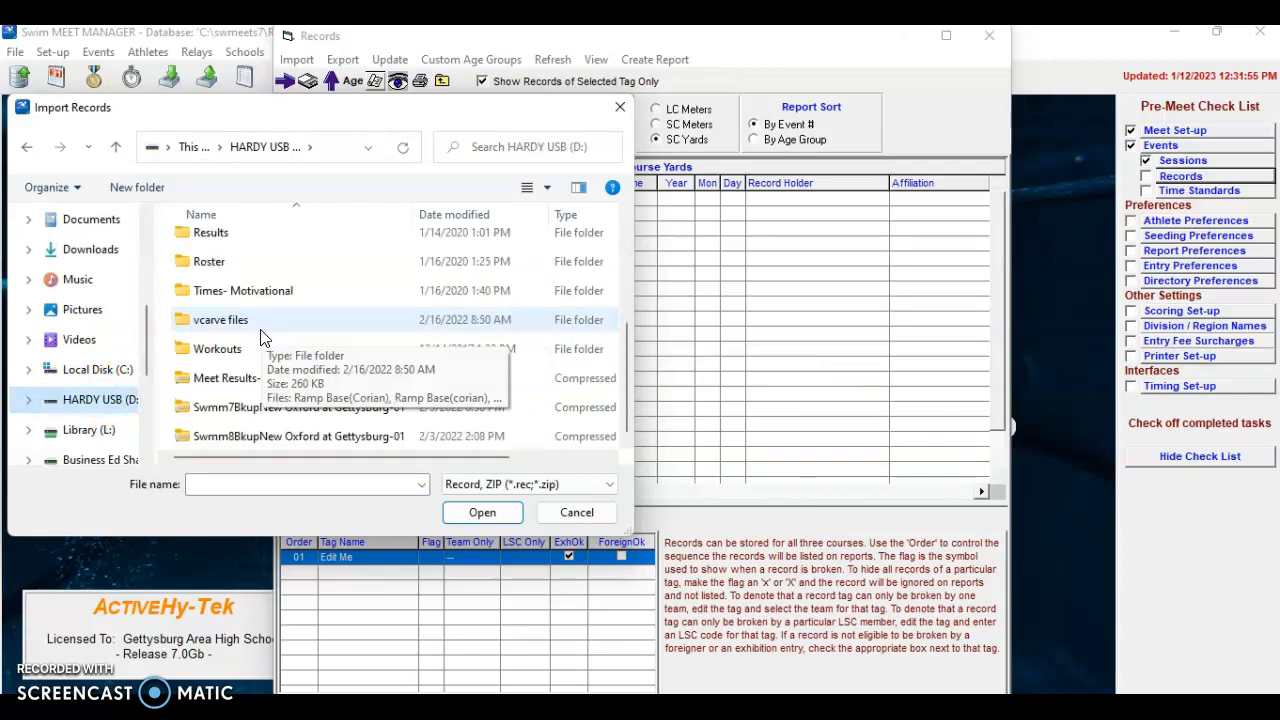
{"action": "scroll", "coordinate": [258, 337], "scroll_direction": "up", "scroll_amount": 1}
{"action": "left_click", "coordinate": [235, 355]}
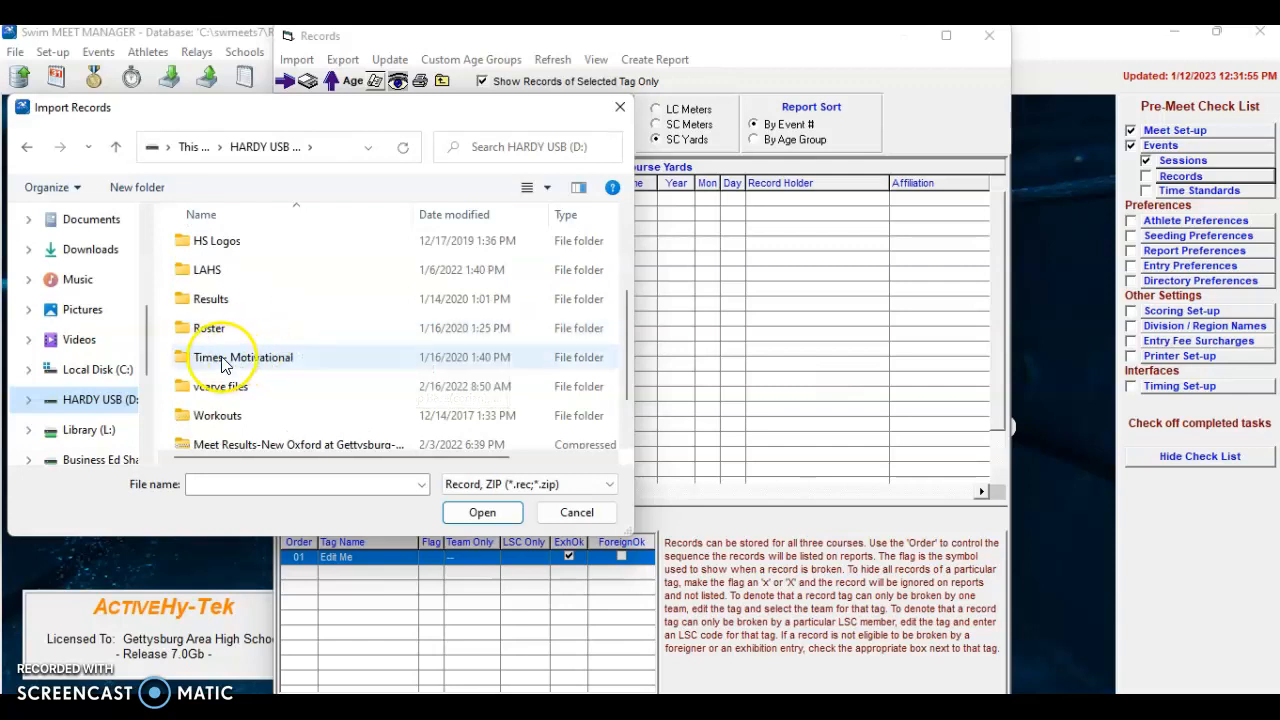
{"action": "scroll", "coordinate": [232, 362], "scroll_direction": "up", "scroll_amount": 2}
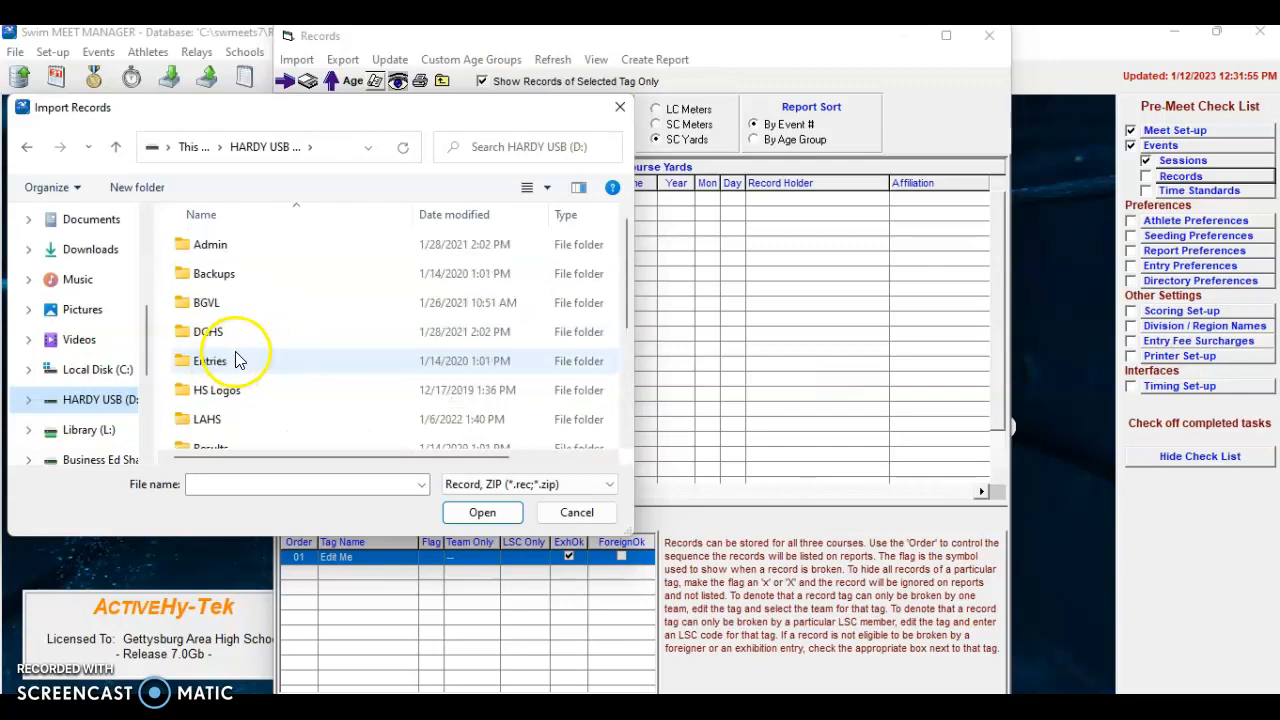
{"action": "double_click", "coordinate": [205, 244]}
{"action": "left_click", "coordinate": [228, 273]}
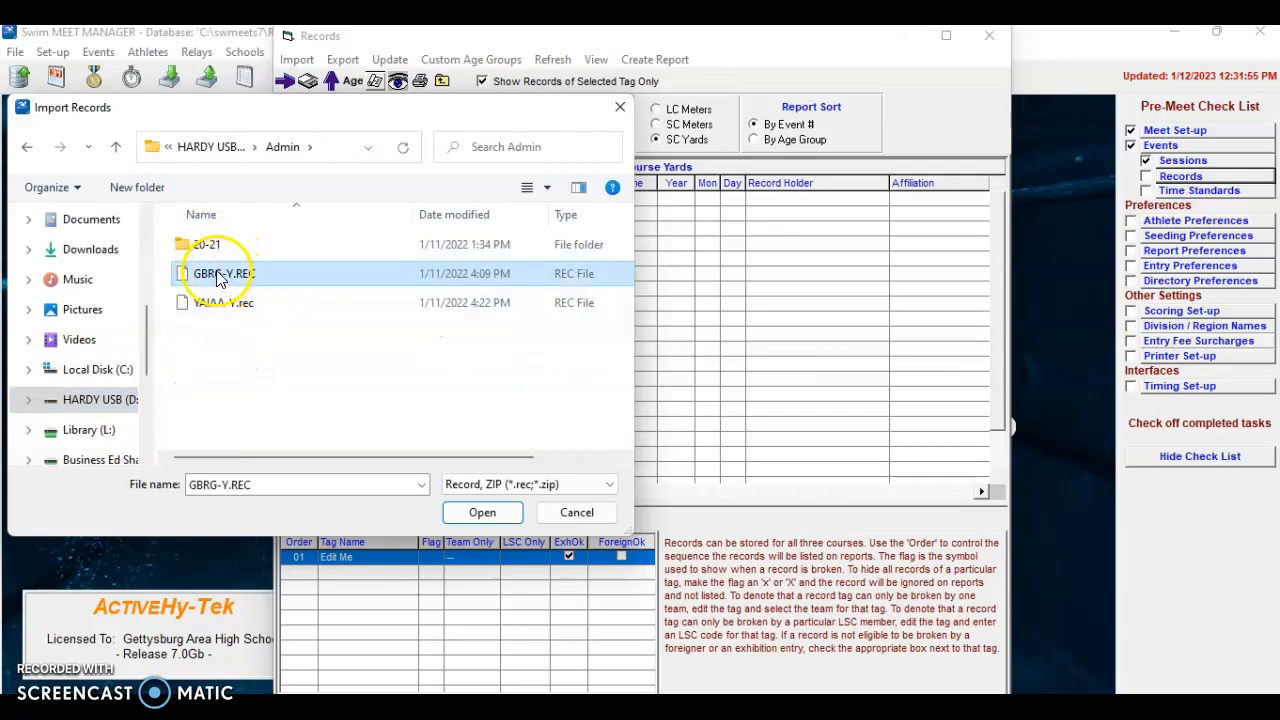
{"action": "left_click", "coordinate": [476, 511]}
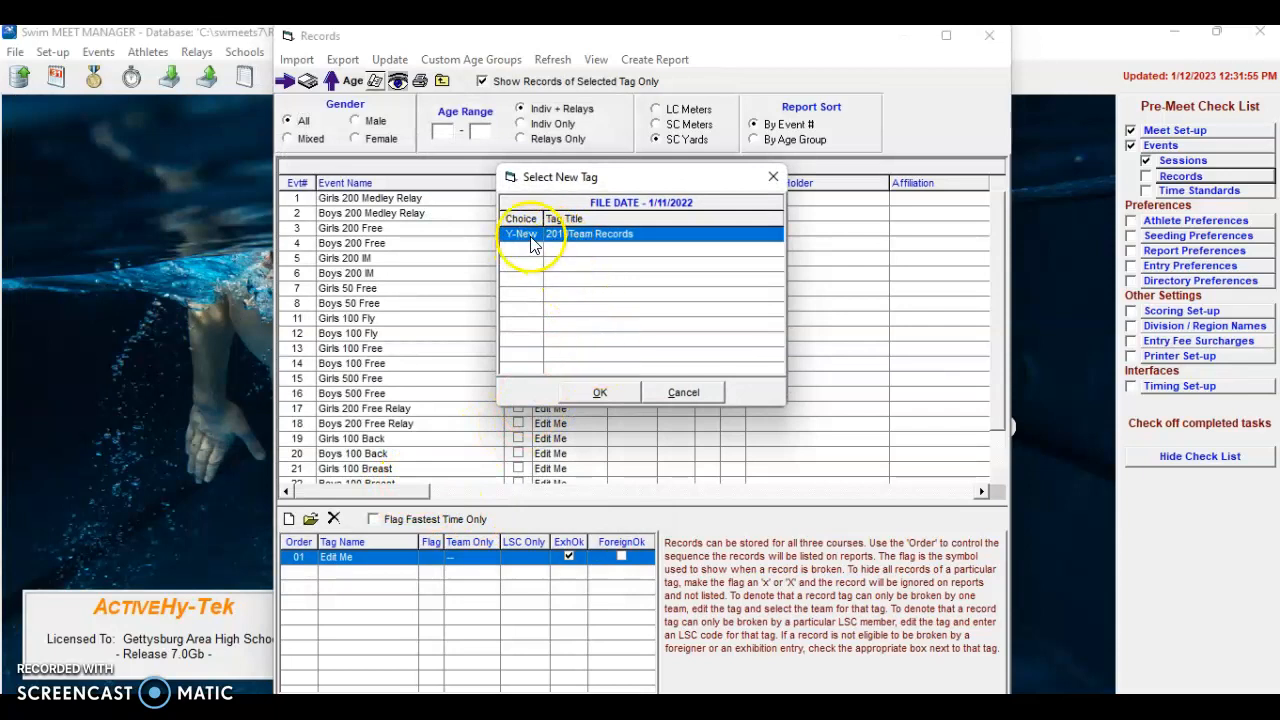
Assign the records to the 2019 Team Records tag and close the Records screen
{"action": "left_click", "coordinate": [601, 392]}
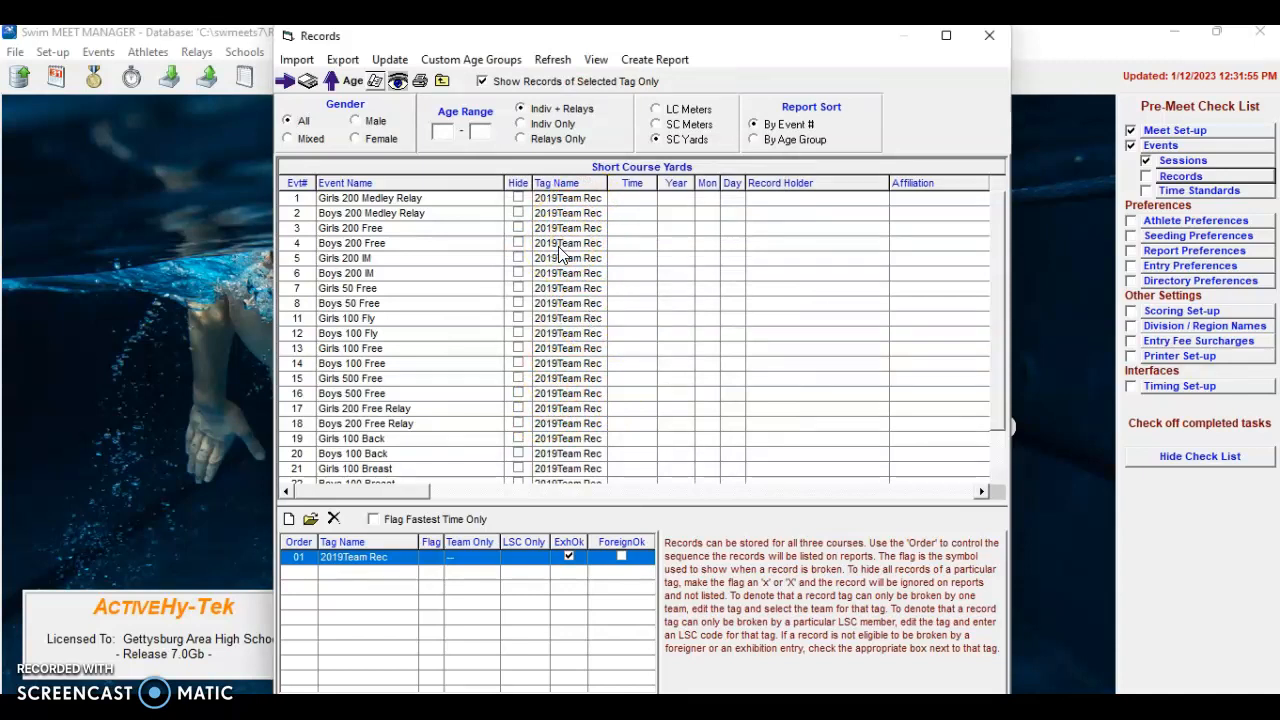
{"action": "left_click", "coordinate": [989, 35]}
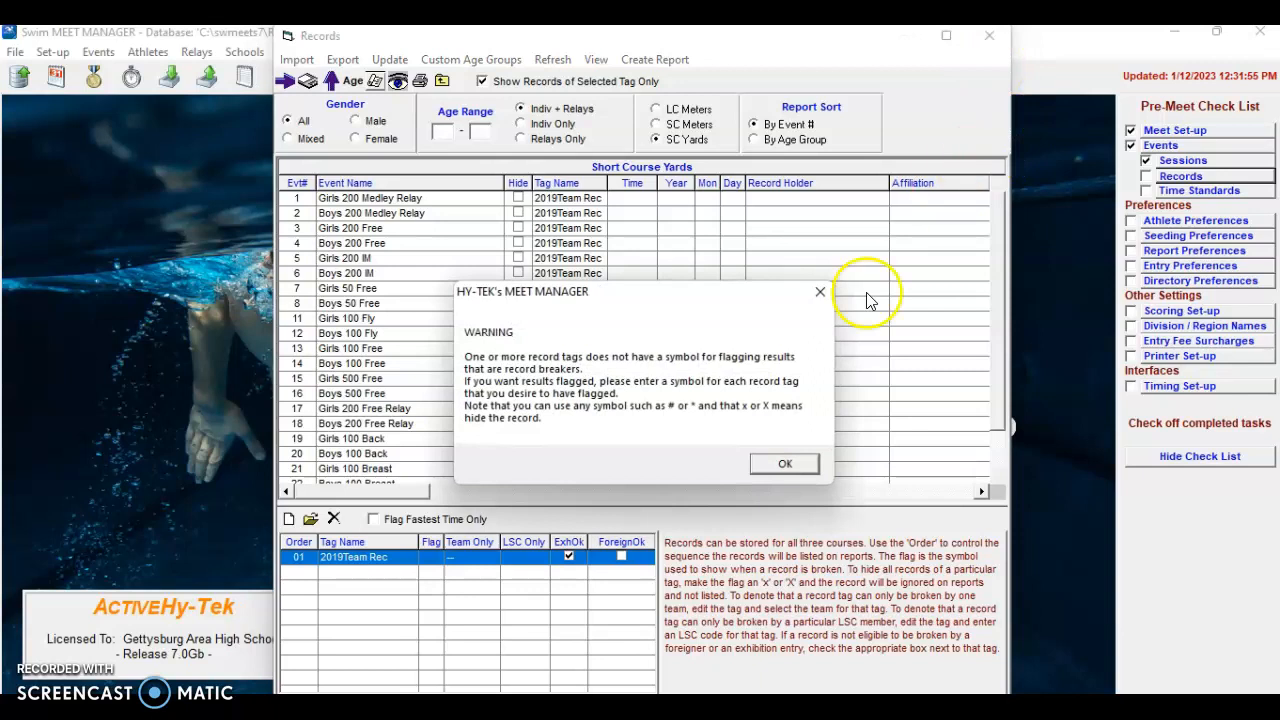
{"action": "left_click", "coordinate": [785, 464]}
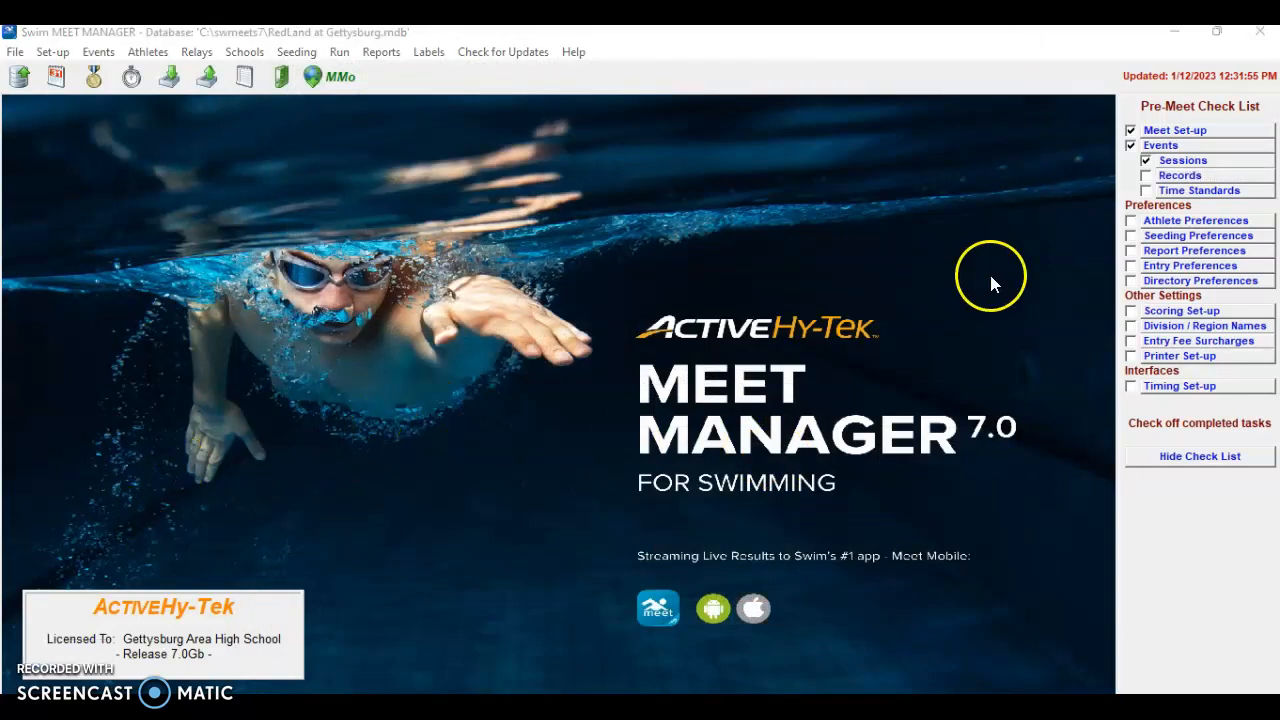
Start from standard scoring and set individual points to 6-4-3-2-1, zero for places 6-16
{"action": "left_click", "coordinate": [1180, 312]}
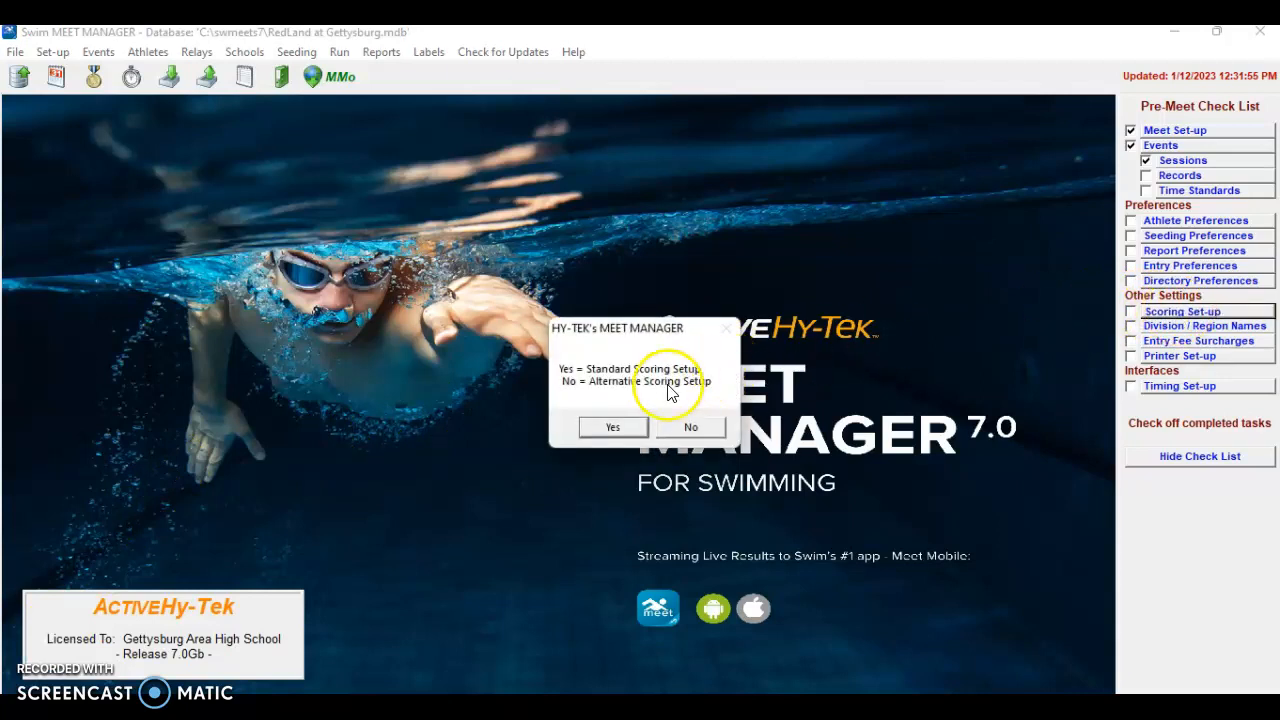
{"action": "left_click", "coordinate": [614, 428]}
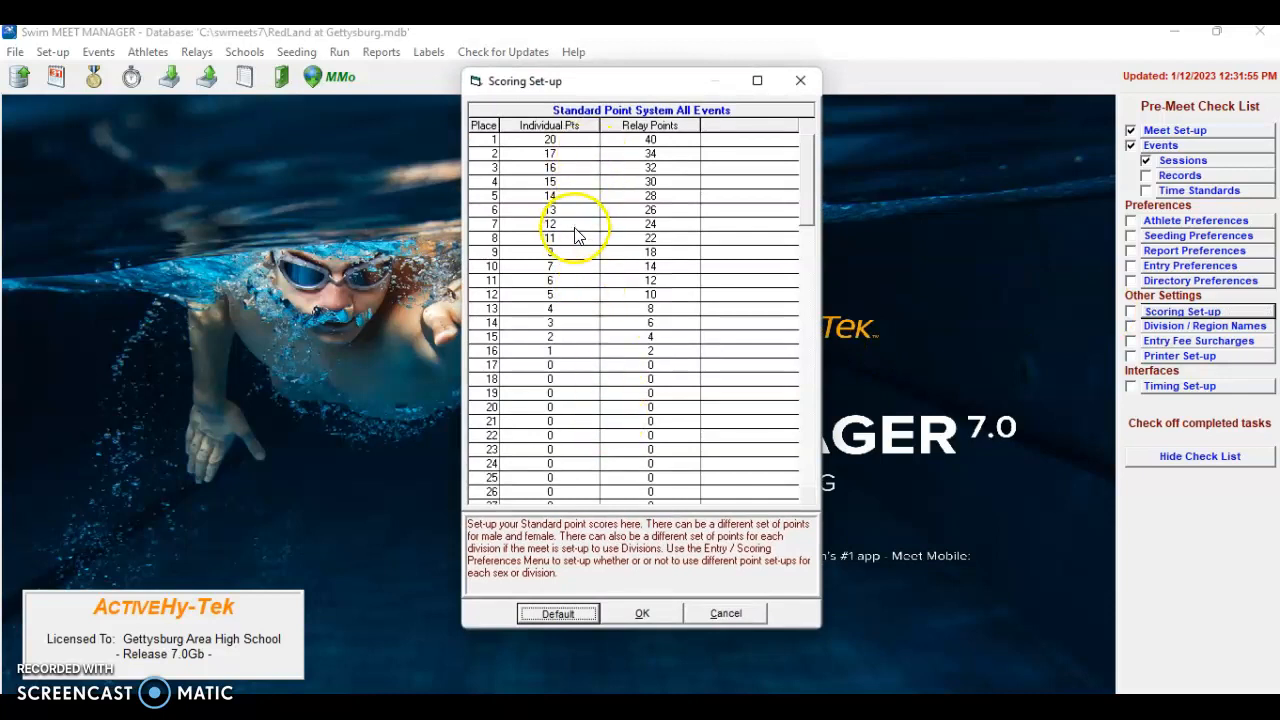
{"action": "left_click", "coordinate": [562, 145]}
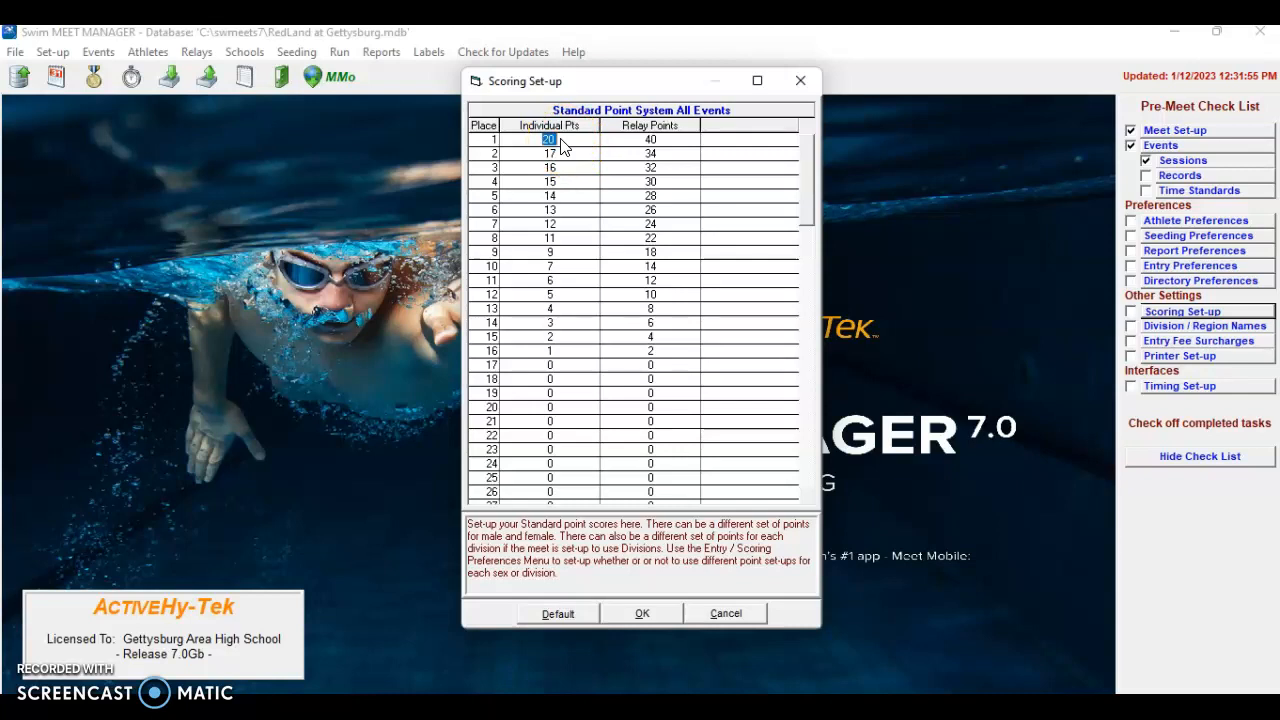
{"action": "type", "text": "6"}
{"action": "key", "text": "Return"}
{"action": "type", "text": "4"}
{"action": "key", "text": "Return"}
{"action": "type", "text": "3"}
{"action": "key", "text": "Return"}
{"action": "type", "text": "2"}
{"action": "key", "text": "Return"}
{"action": "type", "text": "1"}
{"action": "key", "text": "Return"}
{"action": "type", "text": "0"}
{"action": "key", "text": "Return"}
{"action": "type", "text": "0"}
{"action": "key", "text": "Return"}
{"action": "type", "text": "0"}
{"action": "key", "text": "Return"}
{"action": "type", "text": "0"}
{"action": "key", "text": "Return"}
{"action": "type", "text": "0"}
{"action": "key", "text": "Return"}
{"action": "type", "text": "0"}
{"action": "key", "text": "Return"}
{"action": "type", "text": "00"}
{"action": "key", "text": "Return"}
{"action": "type", "text": "0"}
{"action": "key", "text": "Return"}
{"action": "type", "text": "0"}
{"action": "key", "text": "Return"}
{"action": "type", "text": "0"}
{"action": "key", "text": "Return"}
Set relay points to 8-4-2 for the top places, save, and tick Scoring Set-up as done
{"action": "left_click", "coordinate": [646, 139]}
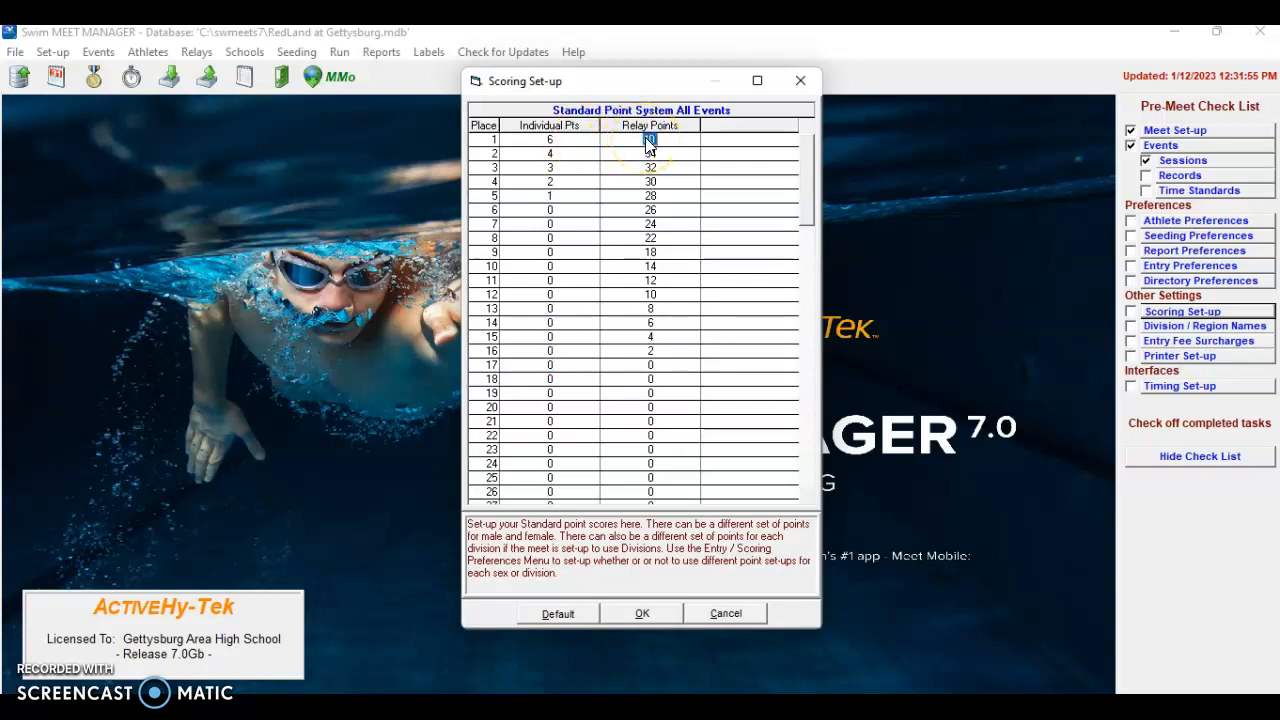
{"action": "type", "text": "8"}
{"action": "key", "text": "Return"}
{"action": "type", "text": "4"}
{"action": "key", "text": "Return"}
{"action": "type", "text": "2"}
{"action": "key", "text": "Return"}
{"action": "key", "text": "BackSpace"}
{"action": "key", "text": "Return"}
{"action": "type", "text": "0"}
{"action": "key", "text": "Return"}
{"action": "type", "text": "0"}
{"action": "key", "text": "Return"}
{"action": "type", "text": "0"}
{"action": "key", "text": "Return"}
{"action": "type", "text": "0"}
{"action": "key", "text": "Return"}
{"action": "type", "text": "0"}
{"action": "key", "text": "Return"}
{"action": "type", "text": "1"}
{"action": "key", "text": "Return"}
{"action": "type", "text": "1"}
{"action": "key", "text": "Return"}
{"action": "type", "text": "10"}
{"action": "key", "text": "Return"}
{"action": "key", "text": "Return"}
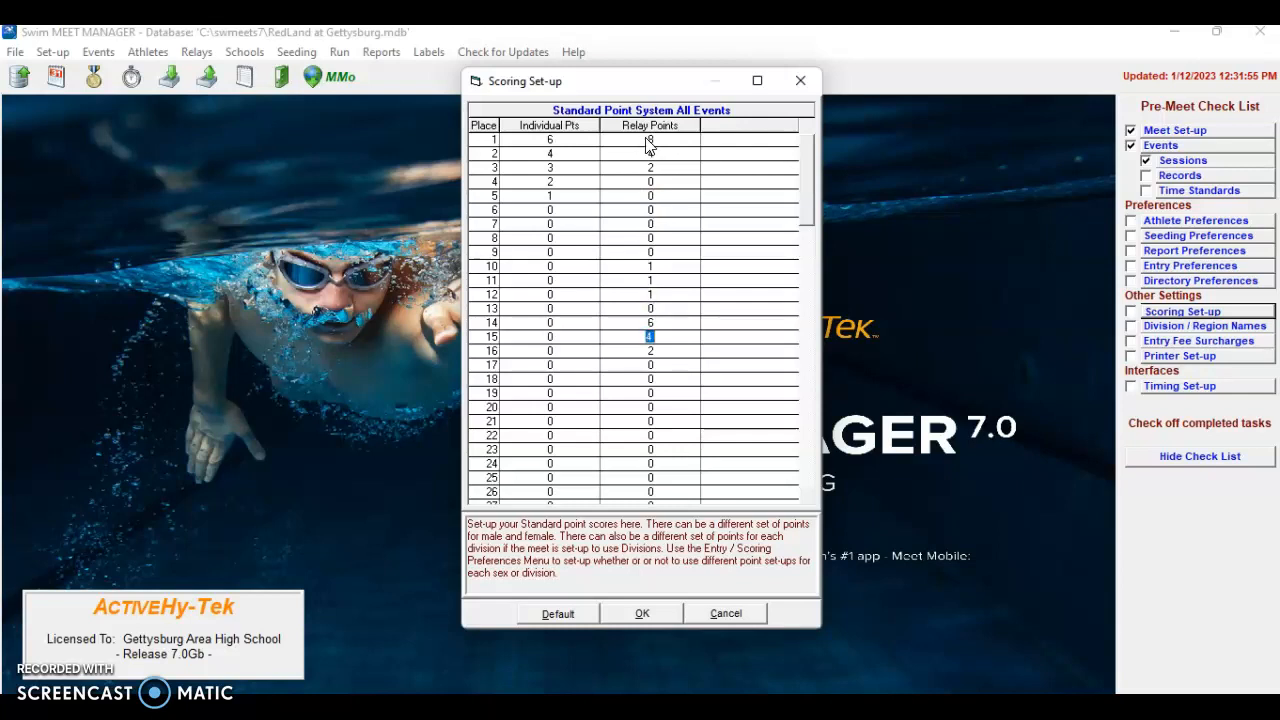
{"action": "key", "text": "Up"}
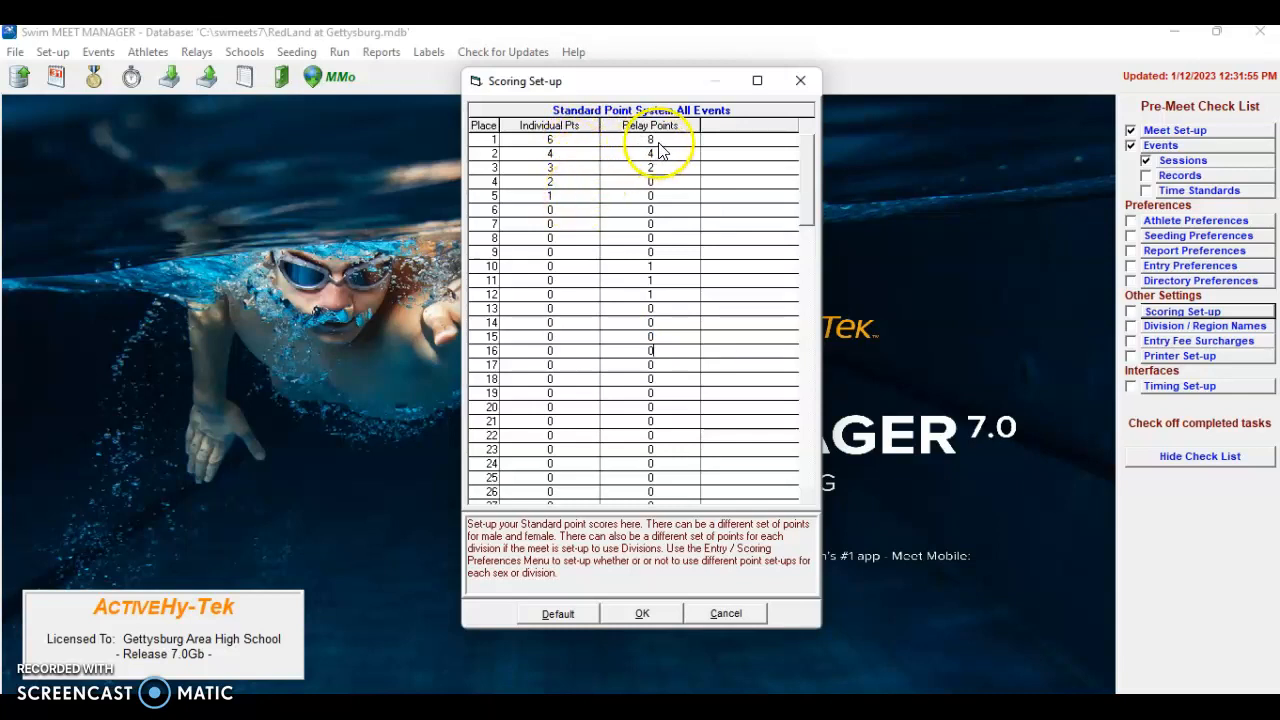
{"action": "left_click", "coordinate": [642, 615]}
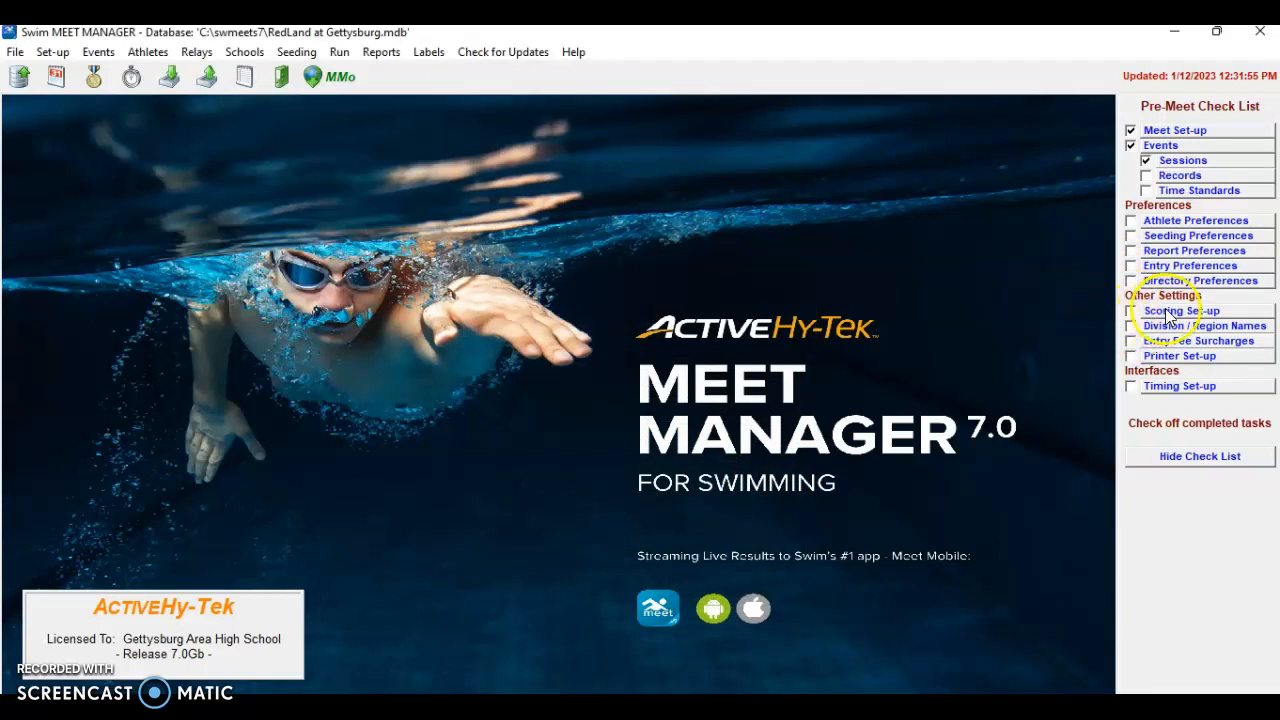
{"action": "left_click", "coordinate": [1131, 311]}
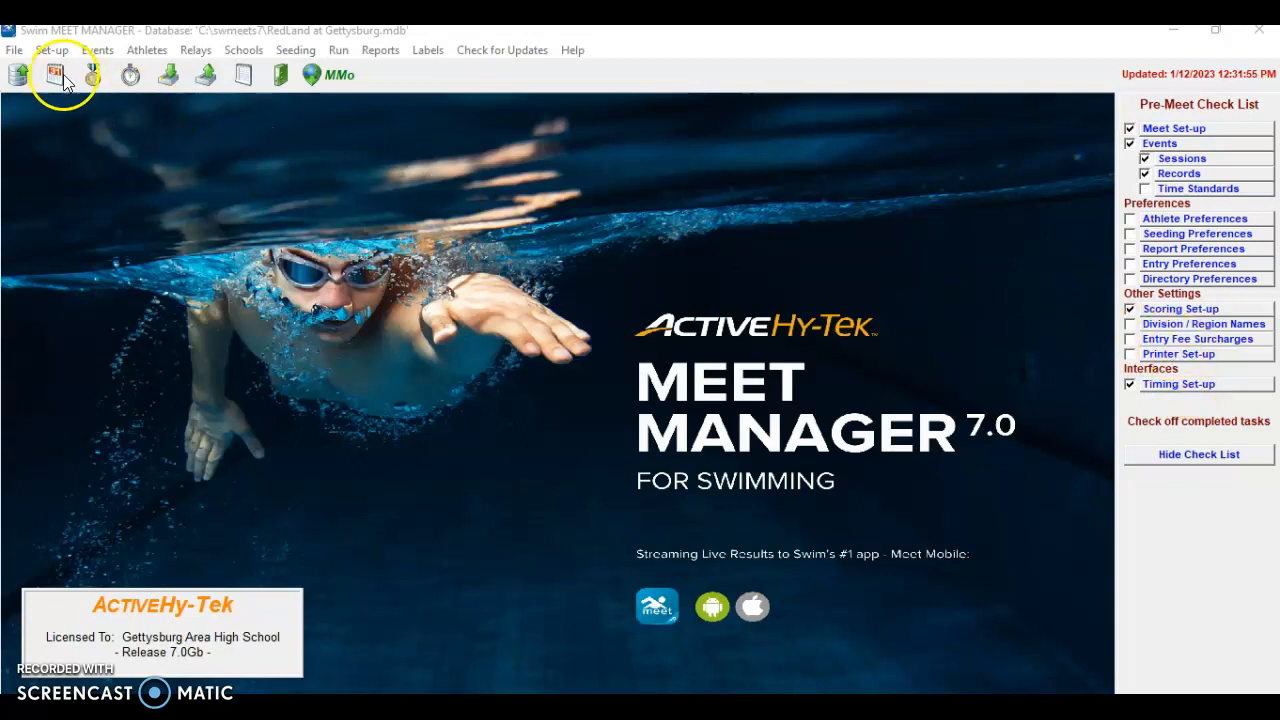
Open the File menu to reach the Backup and Import commands
{"action": "left_click", "coordinate": [14, 52]}
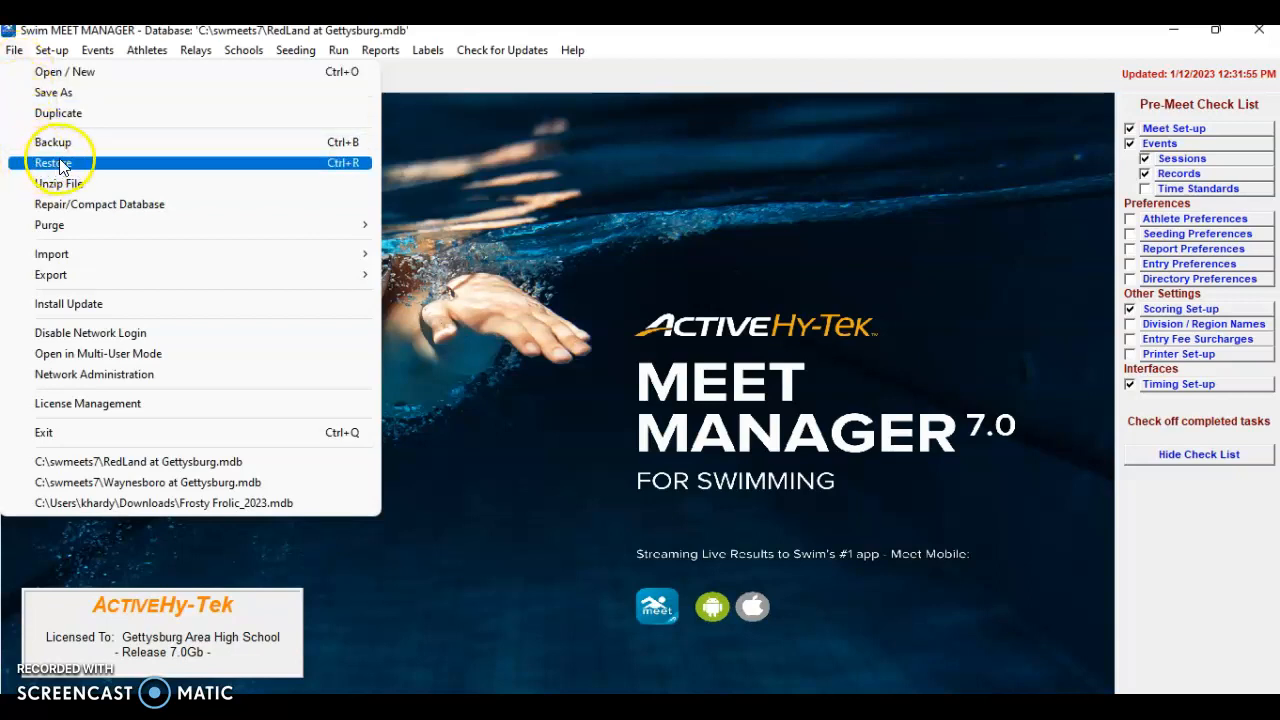
Start a rosters-only import and open the GBRG-03-Roster001 zip from the Roster folder
{"action": "mouse_move", "coordinate": [88, 259]}
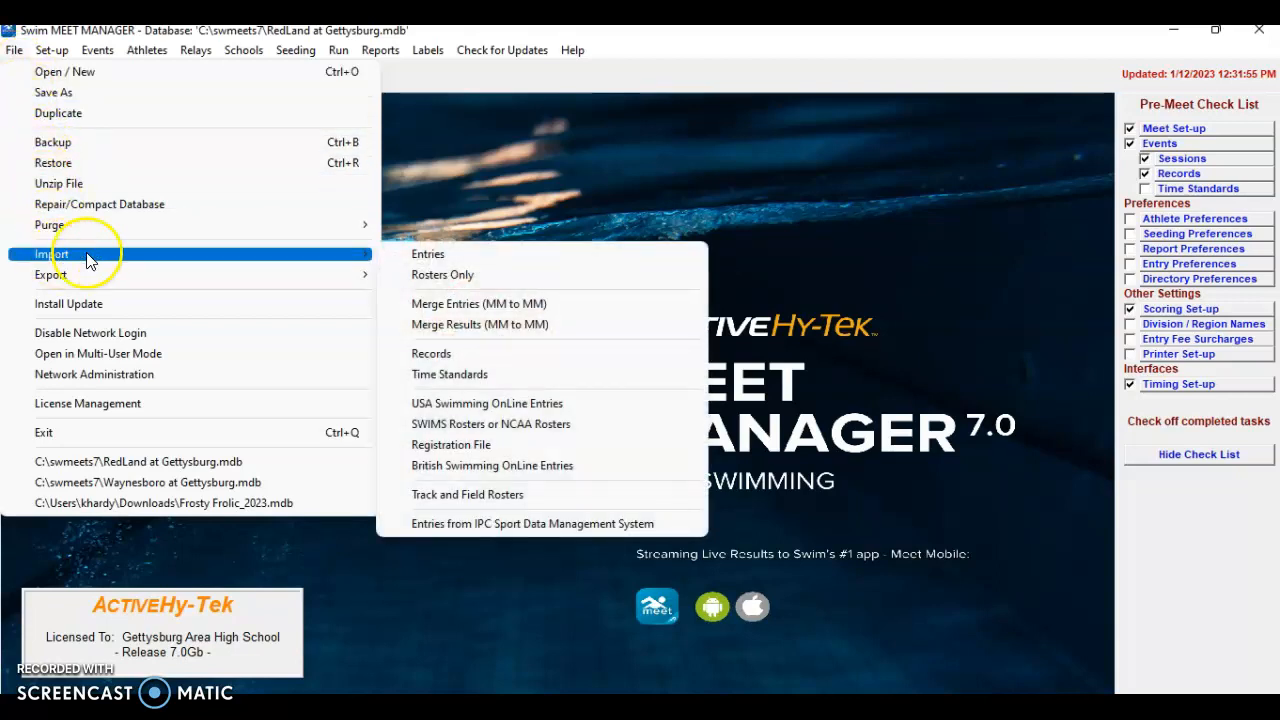
{"action": "left_click", "coordinate": [441, 276]}
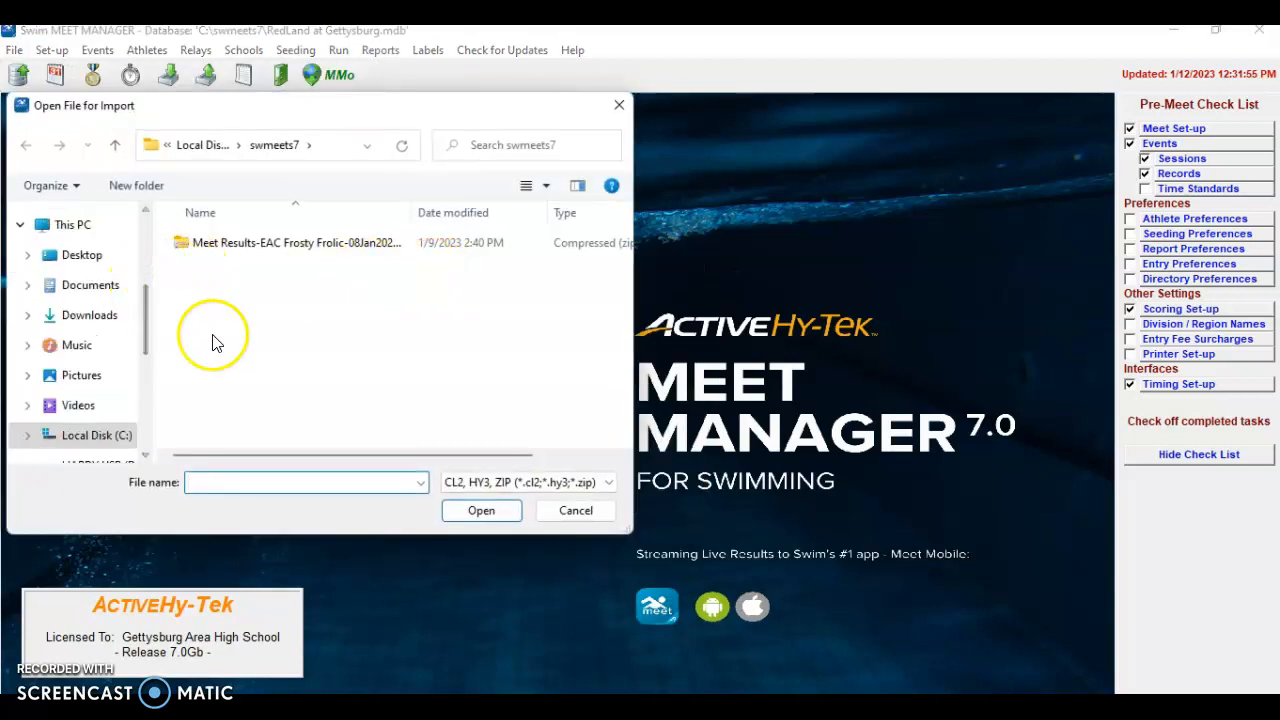
{"action": "left_click_drag", "start_coordinate": [148, 337], "coordinate": [140, 368]}
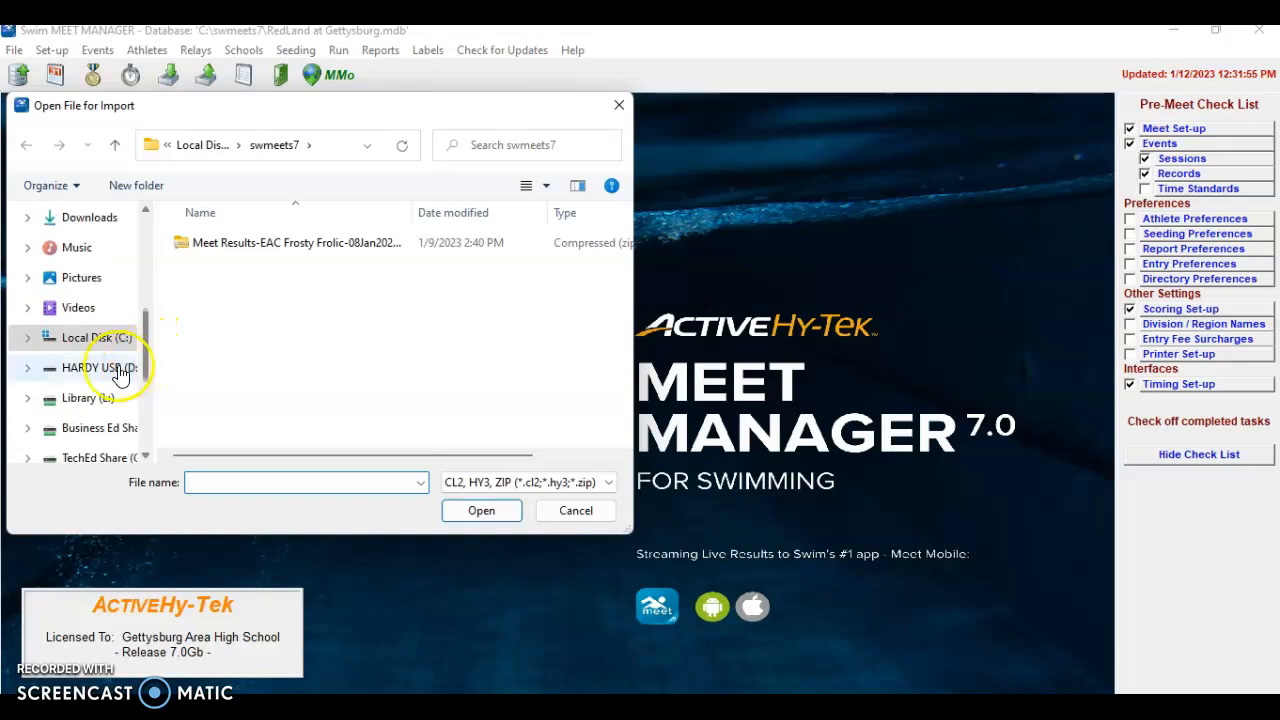
{"action": "left_click", "coordinate": [90, 367]}
{"action": "scroll", "coordinate": [237, 337], "scroll_direction": "down", "scroll_amount": 1}
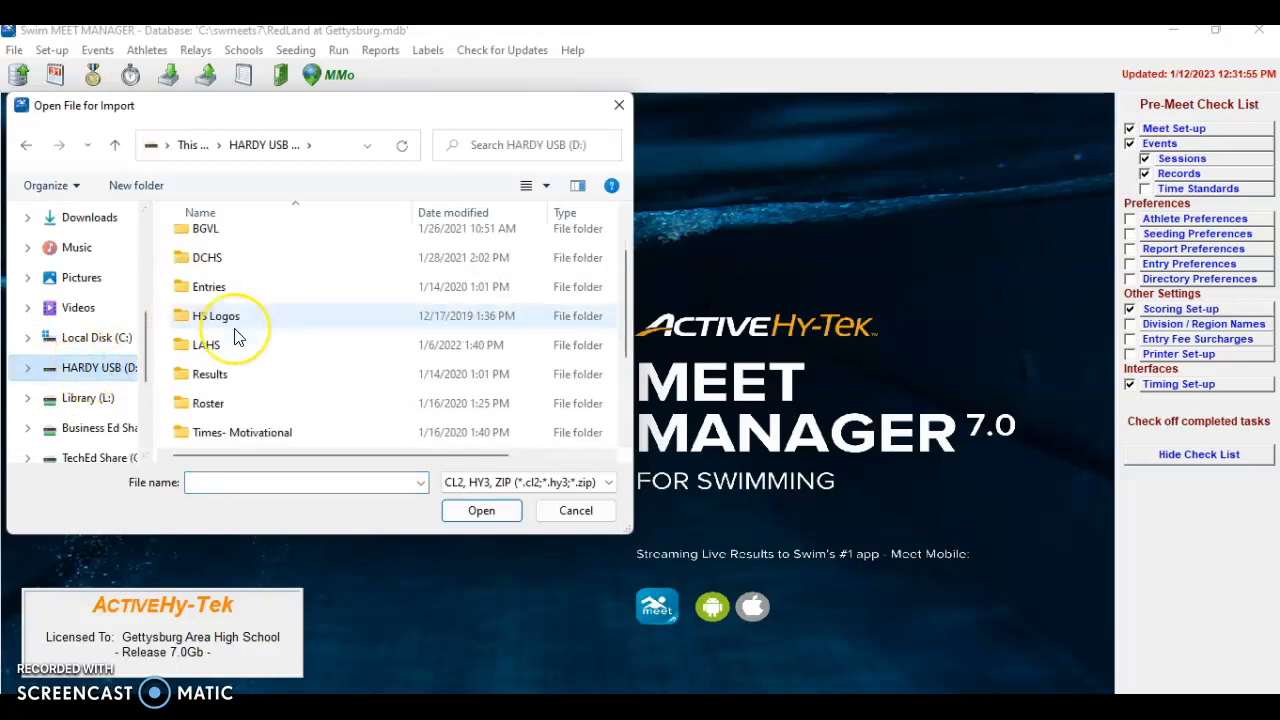
{"action": "scroll", "coordinate": [237, 337], "scroll_direction": "down", "scroll_amount": 1}
{"action": "left_click", "coordinate": [208, 323]}
{"action": "double_click", "coordinate": [208, 323]}
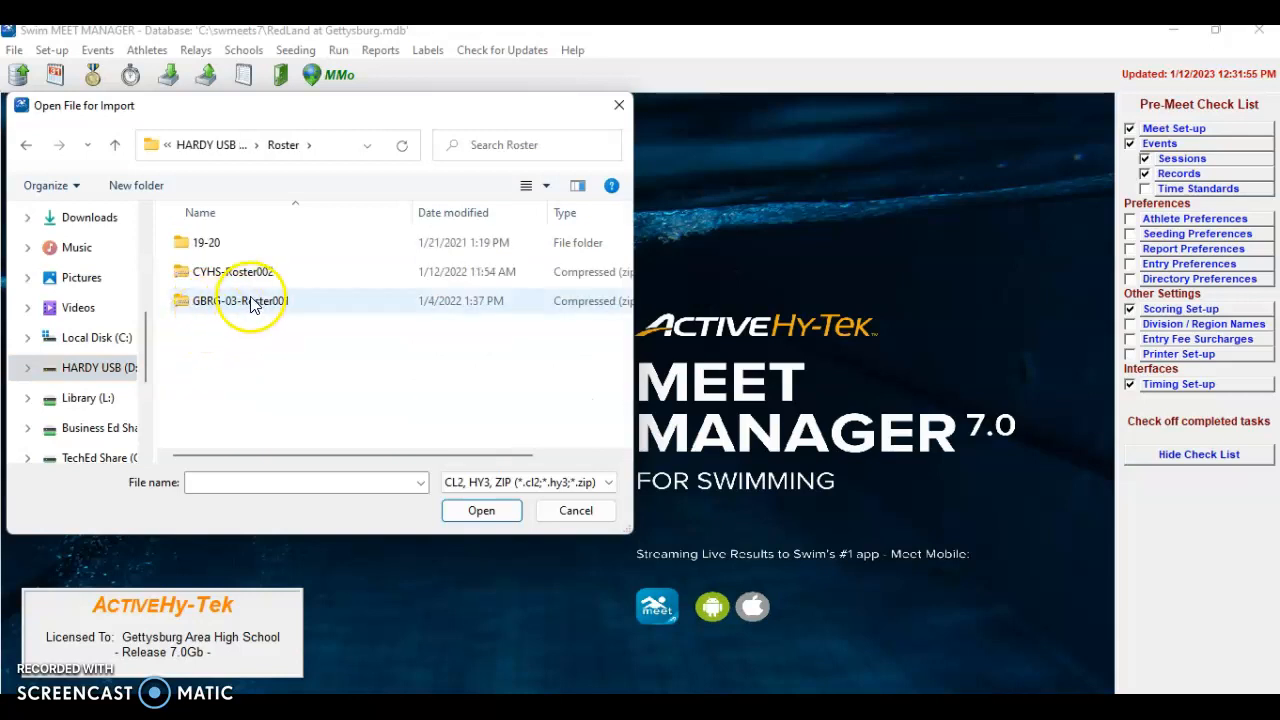
{"action": "left_click", "coordinate": [220, 310]}
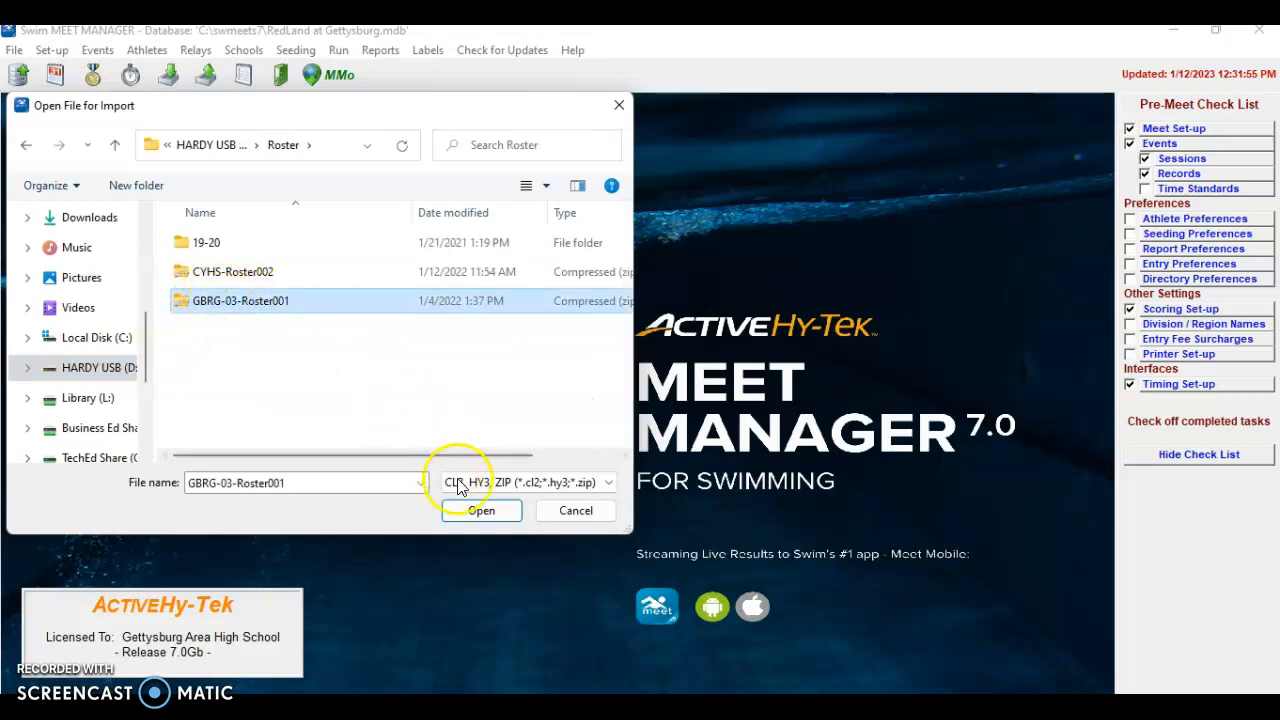
{"action": "left_click", "coordinate": [482, 512]}
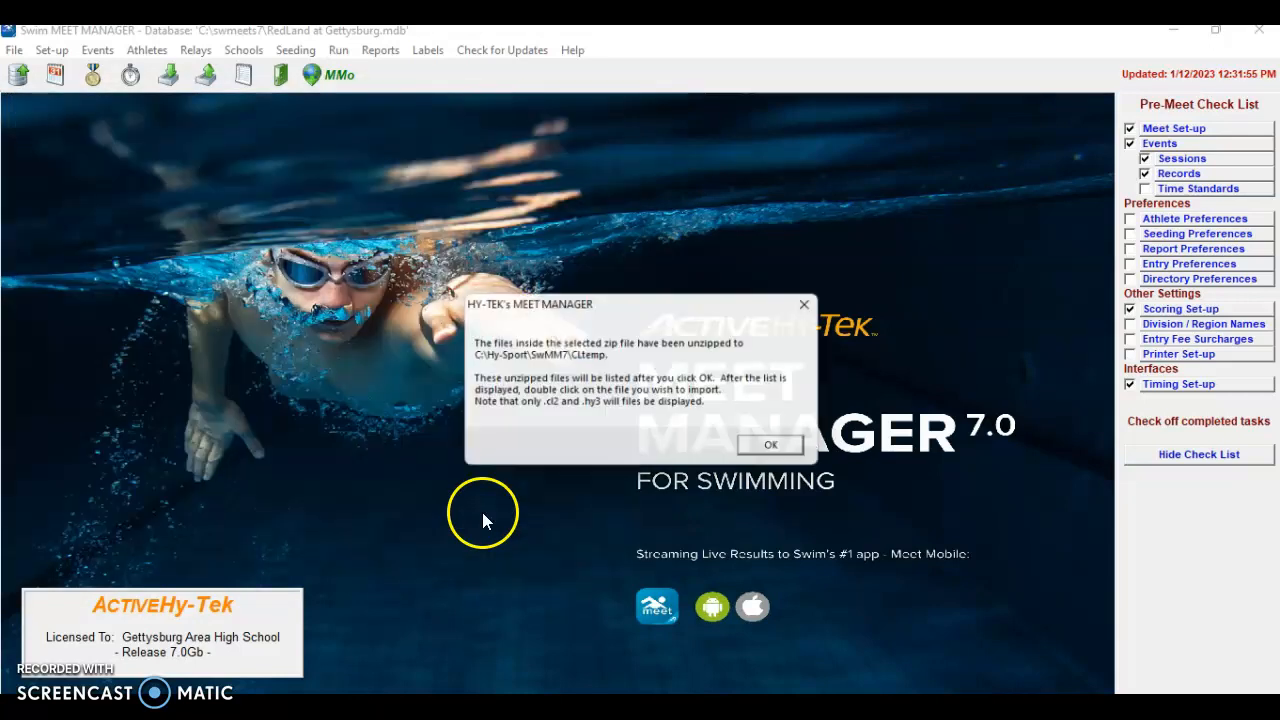
{"action": "left_click", "coordinate": [773, 450]}
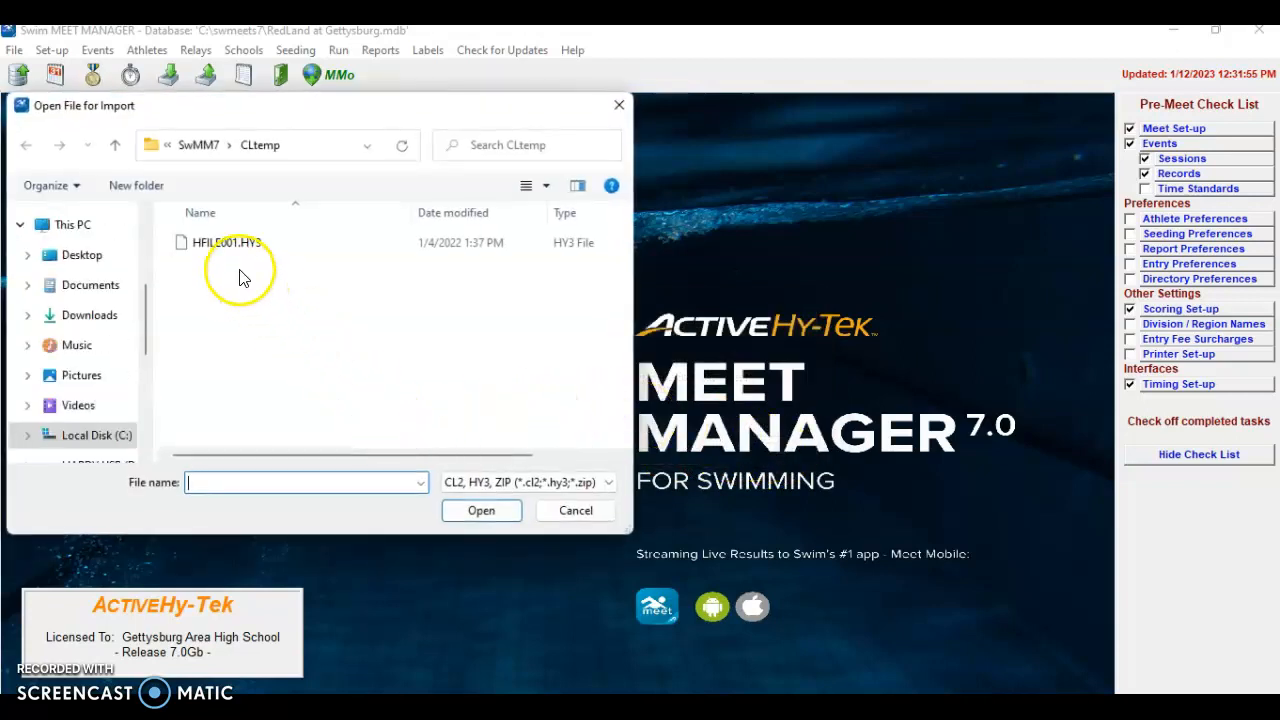
Import HFILE001.HY3, copying competitor numbers and matching teams by LSC
{"action": "left_click", "coordinate": [225, 245]}
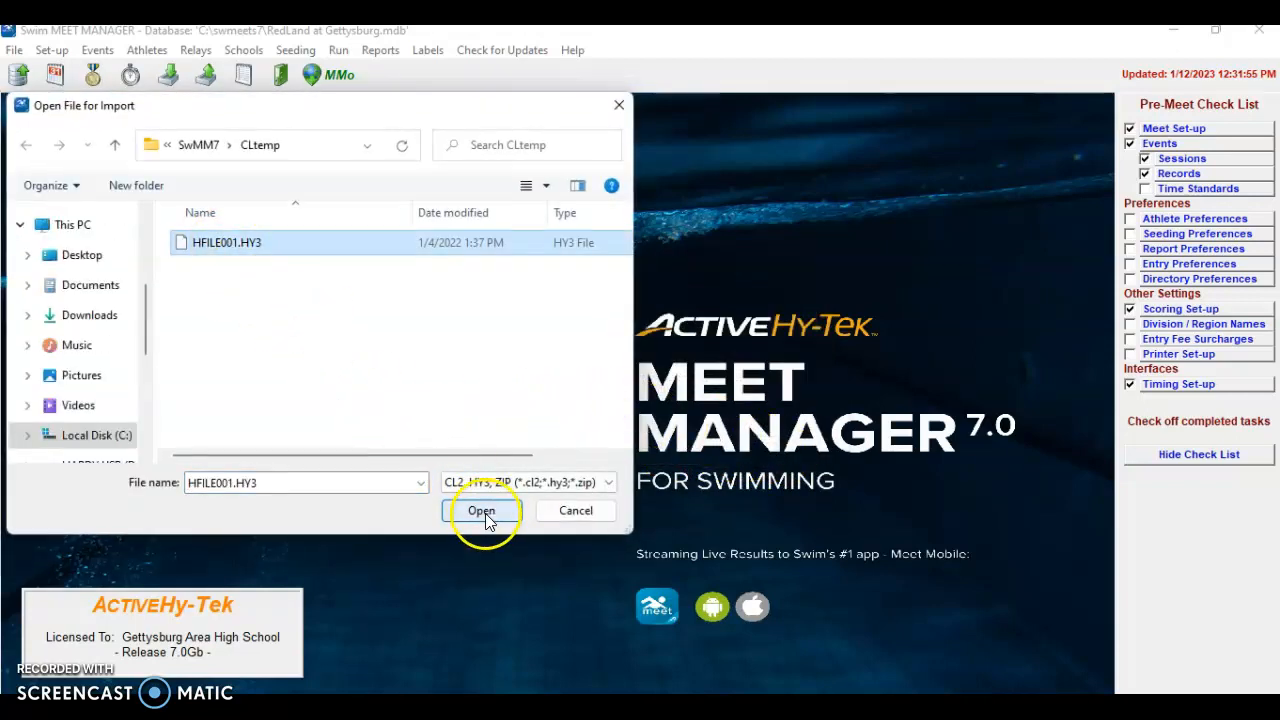
{"action": "left_click", "coordinate": [482, 511]}
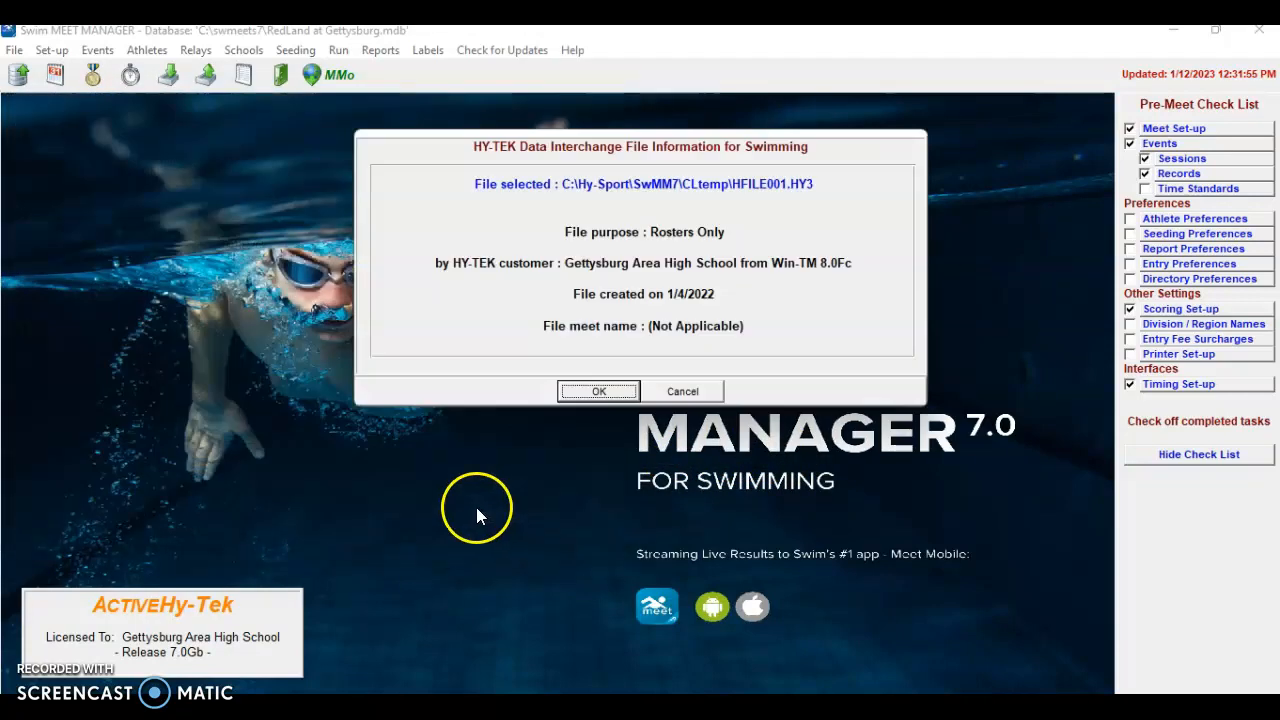
{"action": "left_click", "coordinate": [600, 391]}
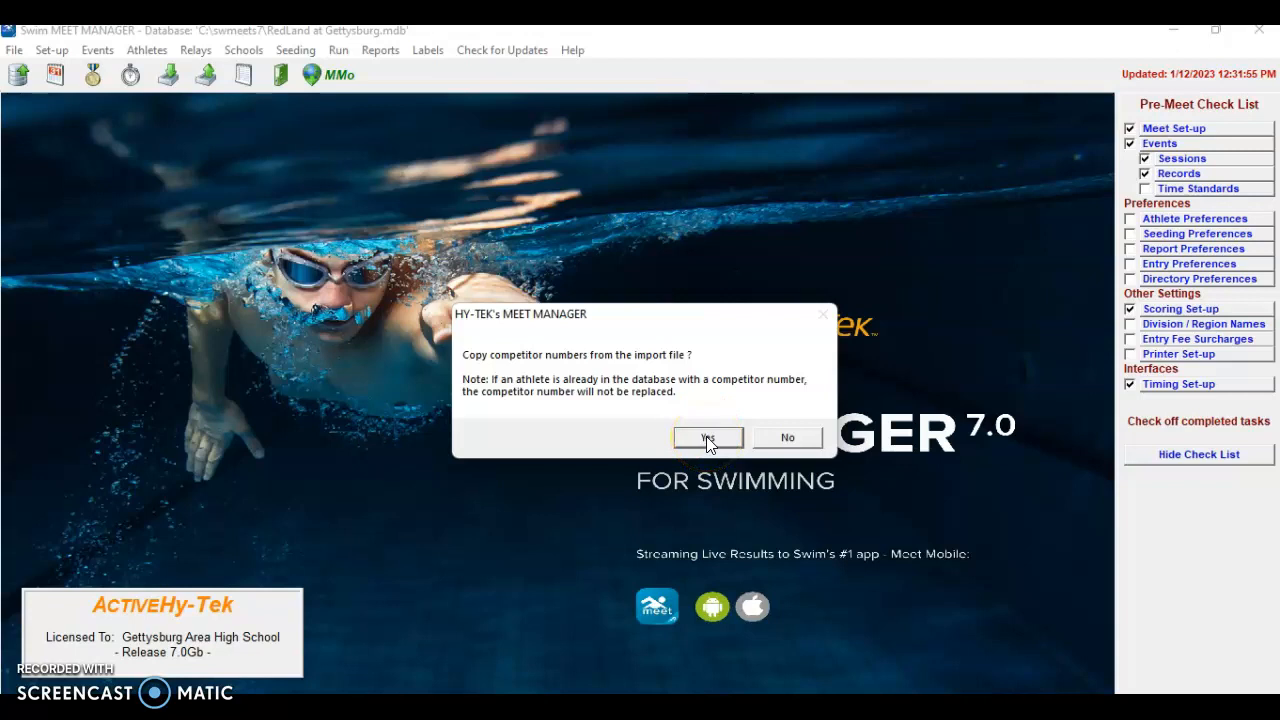
{"action": "left_click", "coordinate": [707, 439]}
{"action": "left_click", "coordinate": [608, 423]}
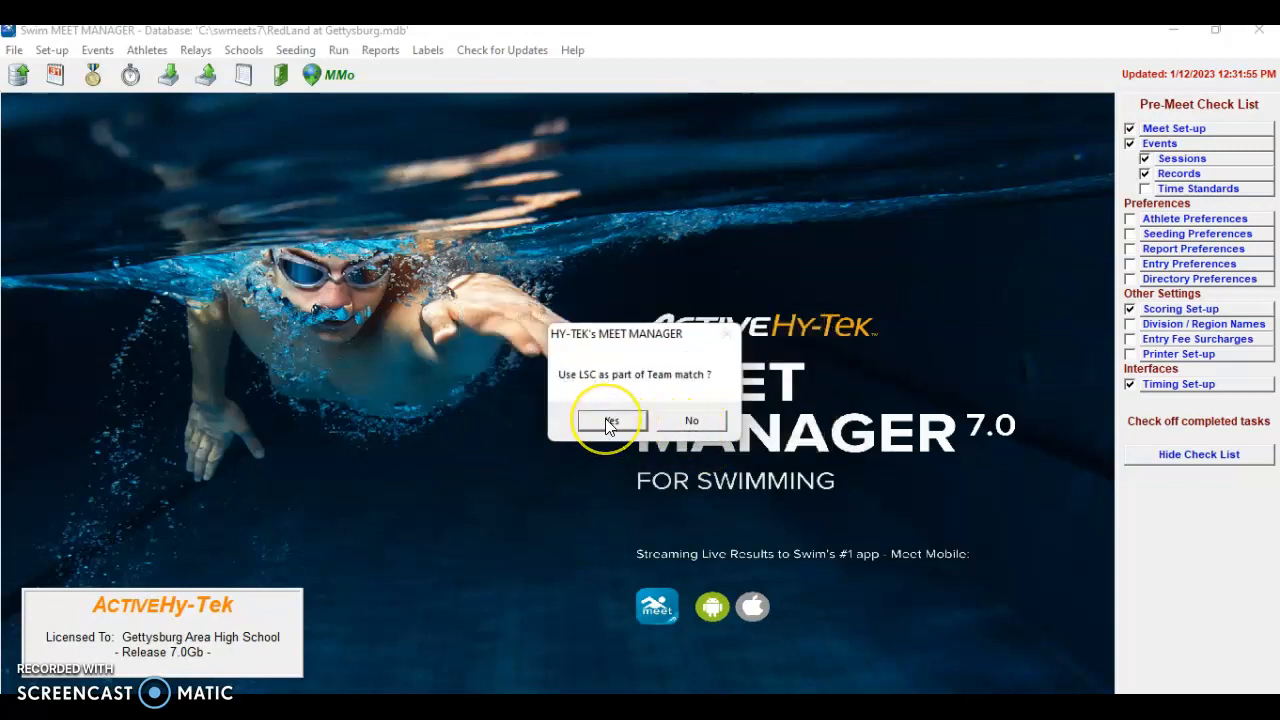
{"action": "left_click", "coordinate": [633, 417]}
{"action": "left_click", "coordinate": [633, 416]}
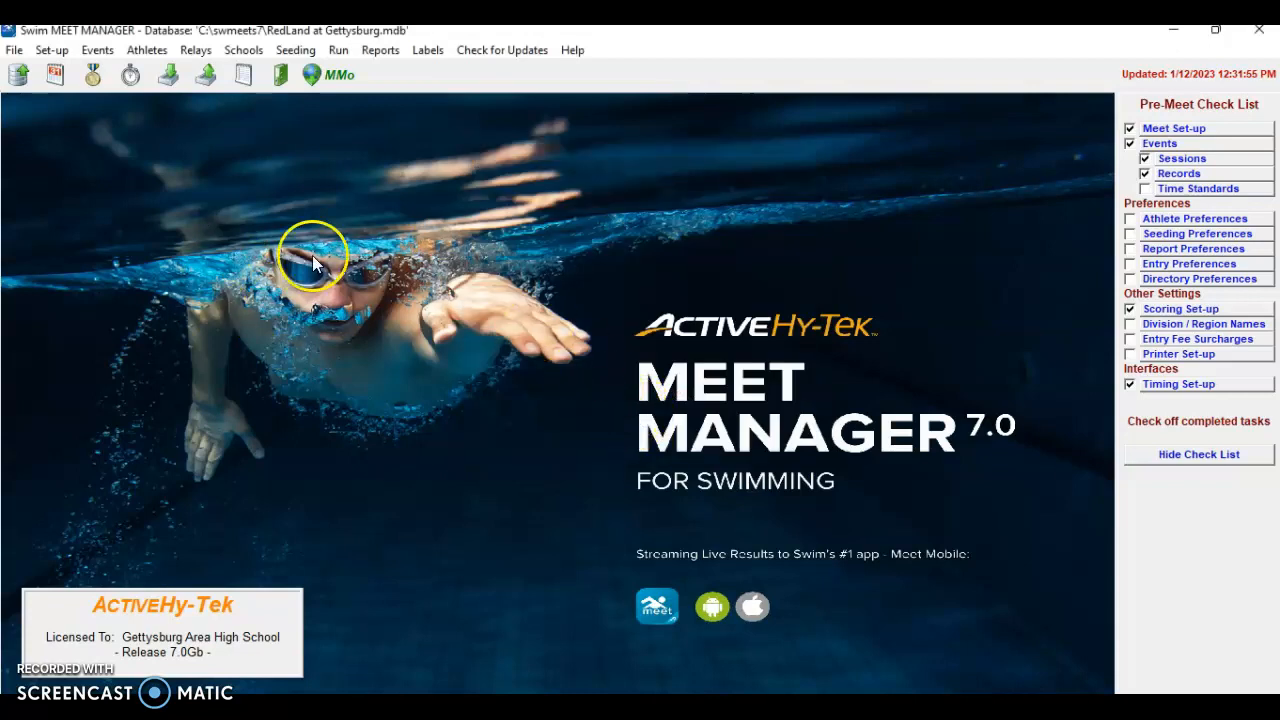